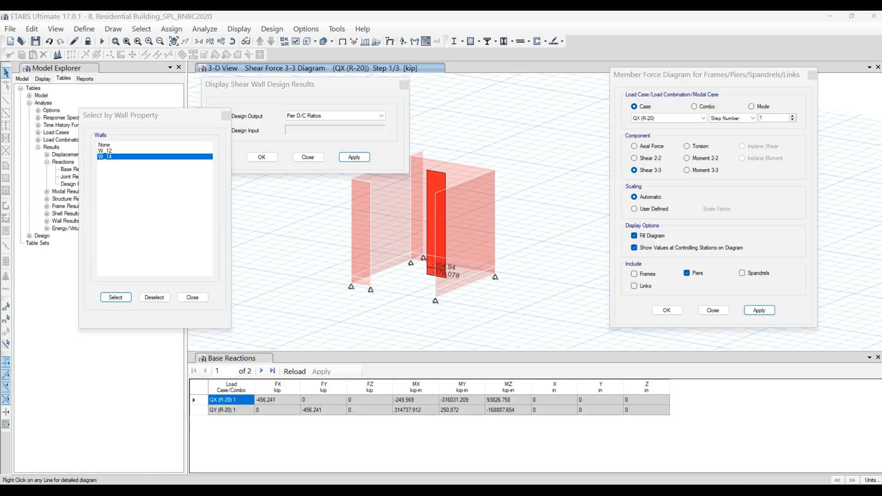
Check the base shear values for QX (R-20) and display the piers' Shear 2-2 diagram for load case QY (R-20).
{"action": "scroll", "coordinate": [463, 294], "scroll_direction": "up", "scroll_amount": 3}
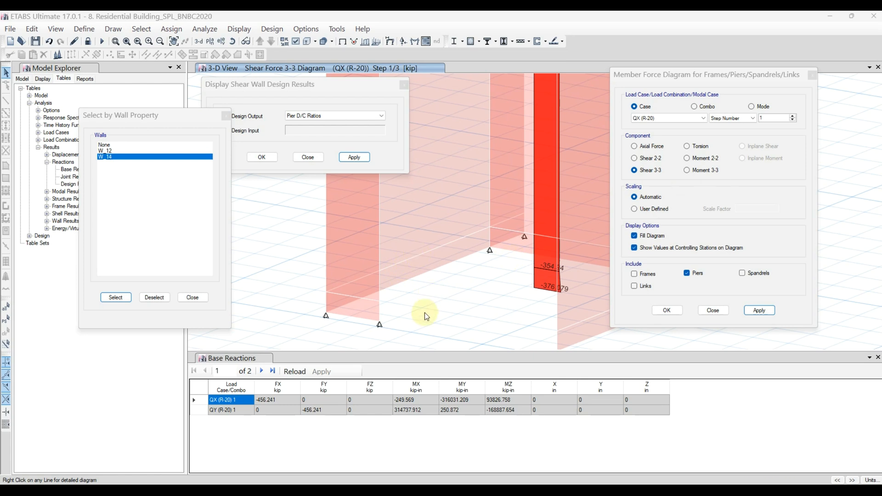
{"action": "left_click_drag", "start_coordinate": [222, 401], "coordinate": [340, 401]}
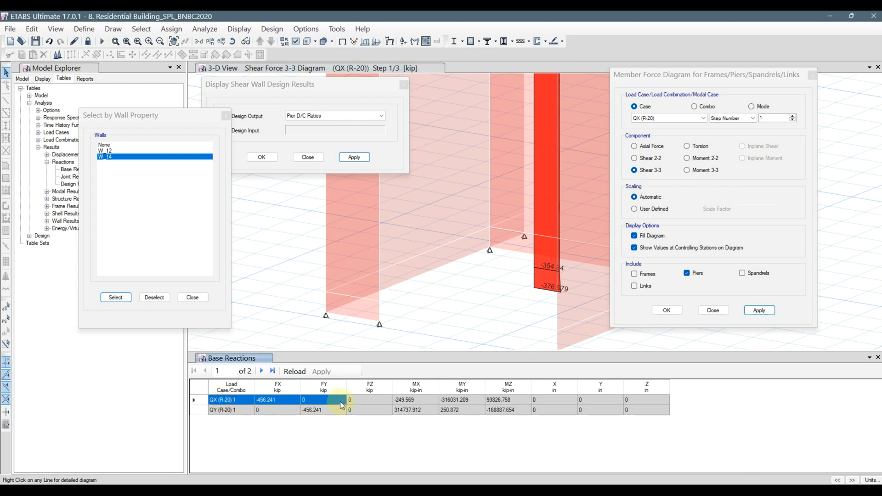
{"action": "left_click", "coordinate": [271, 401]}
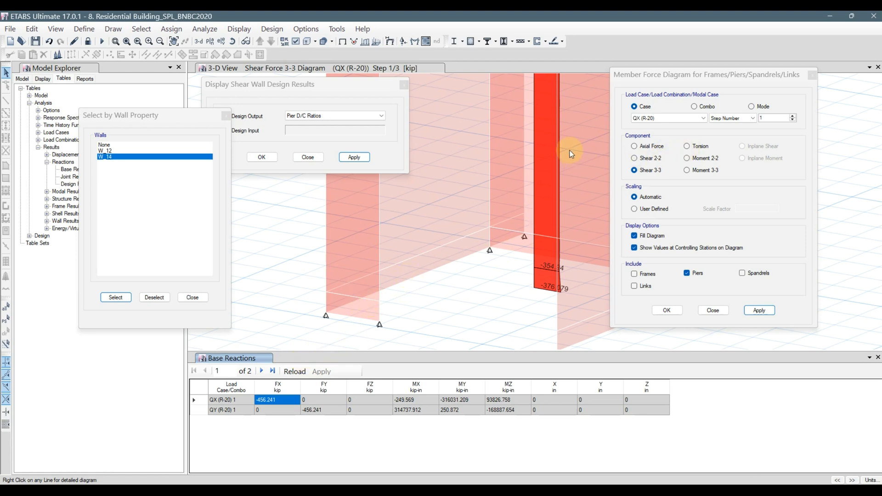
{"action": "left_click", "coordinate": [646, 158]}
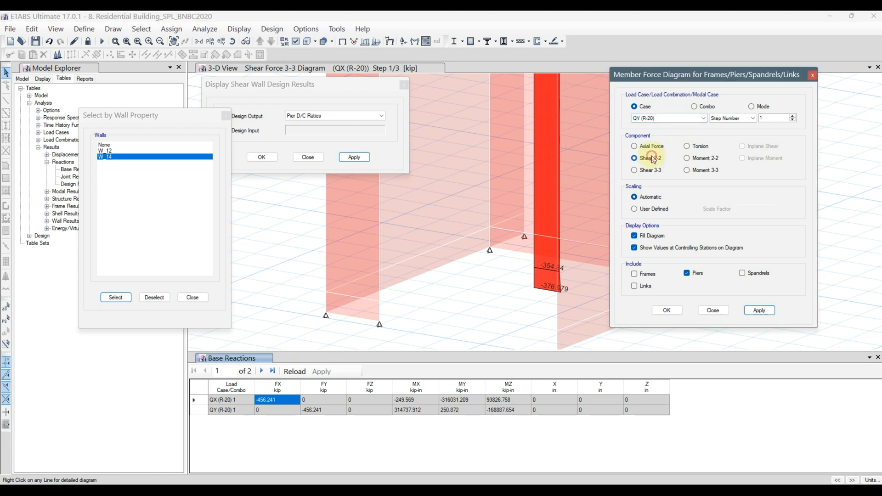
{"action": "left_click", "coordinate": [760, 310]}
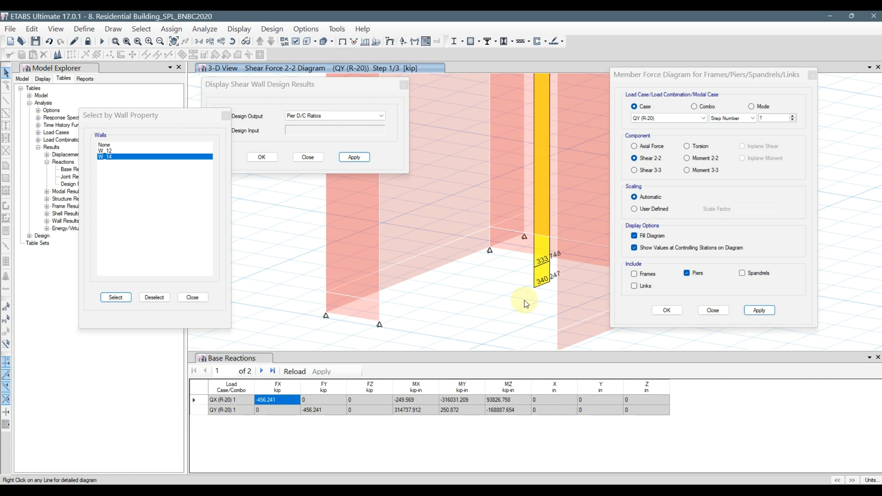
Close the wall design results and wall property selection dialogs, and show all objects in the 1F plan view.
{"action": "left_click", "coordinate": [307, 157]}
{"action": "left_click", "coordinate": [196, 297]}
{"action": "left_click", "coordinate": [210, 41]}
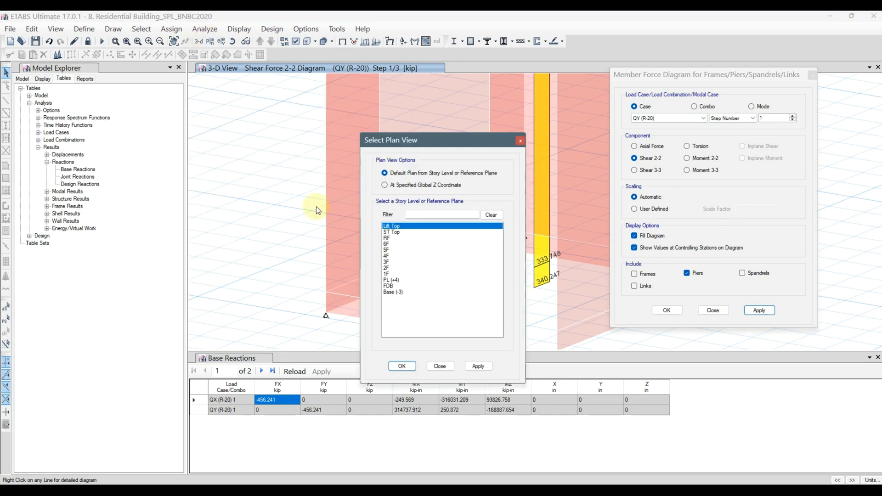
{"action": "left_click", "coordinate": [396, 274]}
{"action": "left_click", "coordinate": [478, 367]}
{"action": "left_click", "coordinate": [438, 364]}
{"action": "right_click", "coordinate": [294, 139]}
{"action": "left_click", "coordinate": [345, 250]}
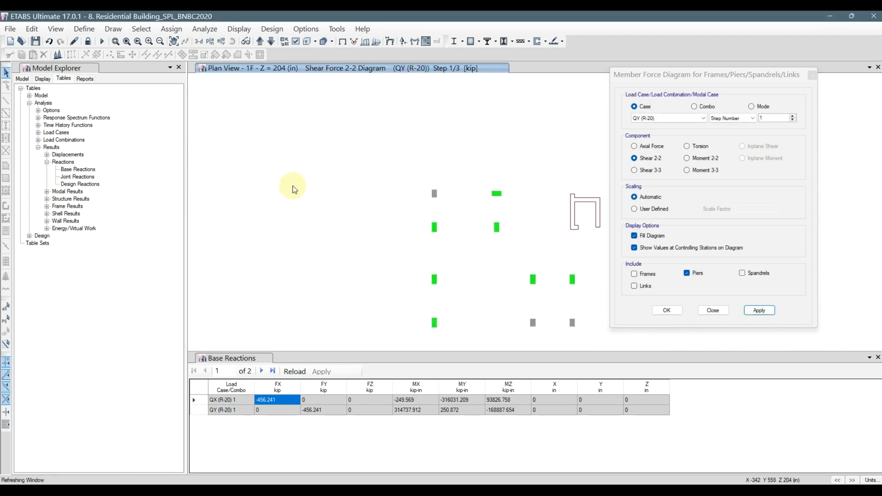
Select all the lift core walls in the 1F plan with a selection window.
{"action": "scroll", "coordinate": [390, 192], "scroll_direction": "up", "scroll_amount": 3}
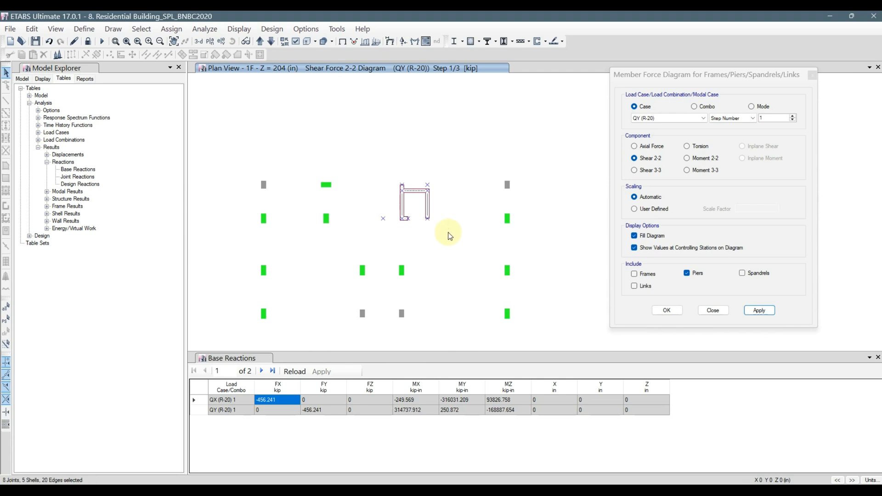
{"action": "left_click_drag", "start_coordinate": [390, 171], "coordinate": [442, 229]}
{"action": "left_click_drag", "start_coordinate": [382, 162], "coordinate": [443, 235]}
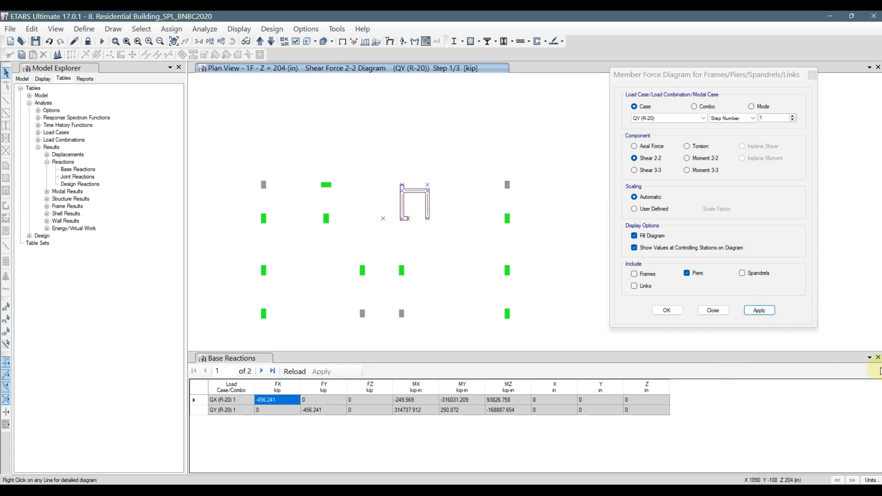
Close the Base Reactions table and show the model in the 3-D view with perspective turned off.
{"action": "left_click", "coordinate": [877, 358]}
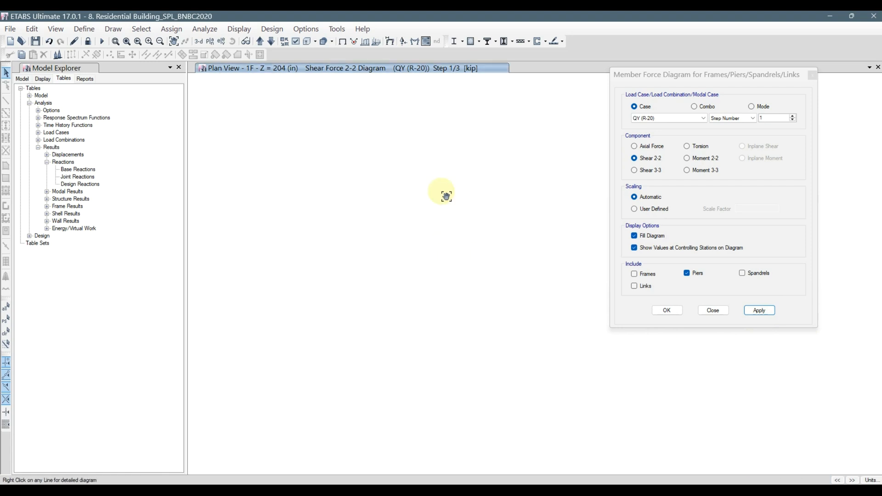
{"action": "left_click", "coordinate": [199, 41]}
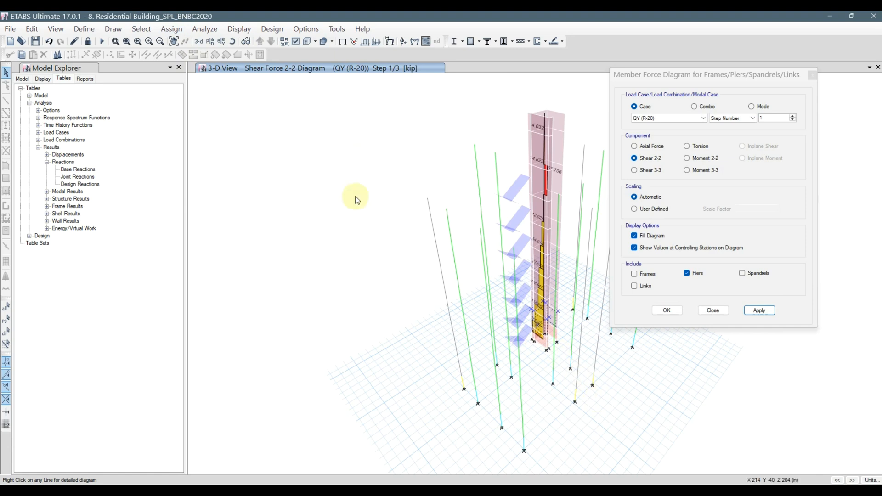
{"action": "left_click", "coordinate": [246, 41]}
{"action": "left_click", "coordinate": [231, 41]}
{"action": "left_click_drag", "start_coordinate": [615, 417], "coordinate": [630, 404]}
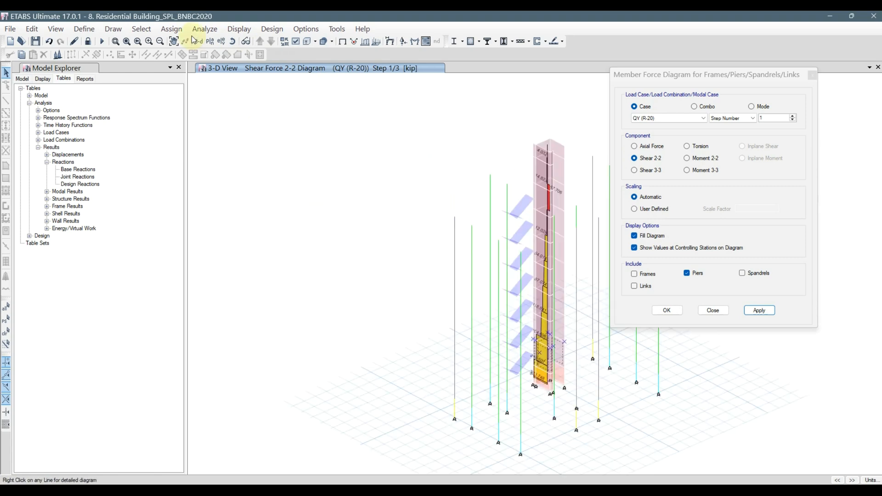
Add the walls with property W_14 to the selection and show only the selected objects.
{"action": "left_click", "coordinate": [141, 28]}
{"action": "mouse_move", "coordinate": [157, 41]}
{"action": "mouse_move", "coordinate": [305, 129]}
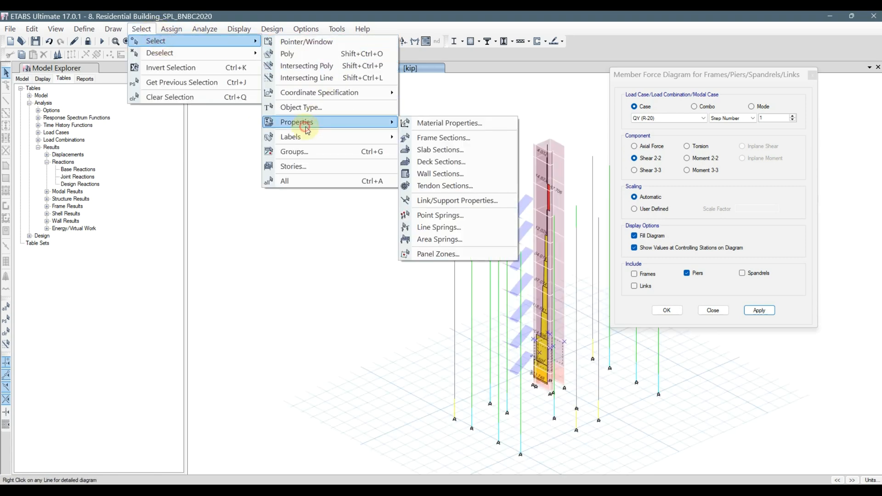
{"action": "left_click", "coordinate": [437, 173]}
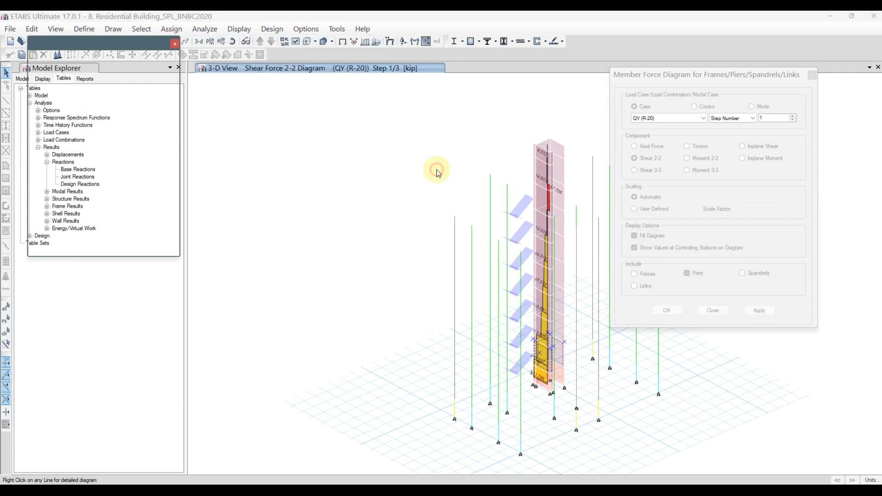
{"action": "left_click", "coordinate": [122, 157]}
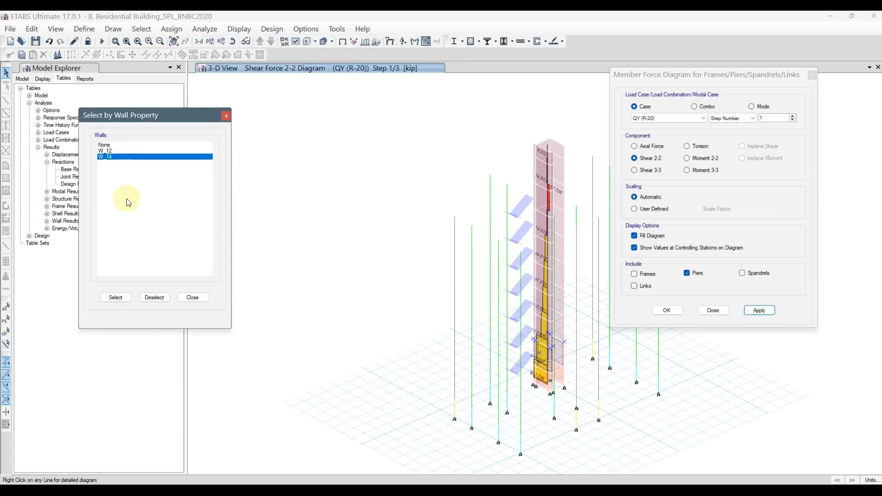
{"action": "left_click", "coordinate": [120, 299]}
{"action": "right_click", "coordinate": [291, 177]}
{"action": "left_click", "coordinate": [340, 233]}
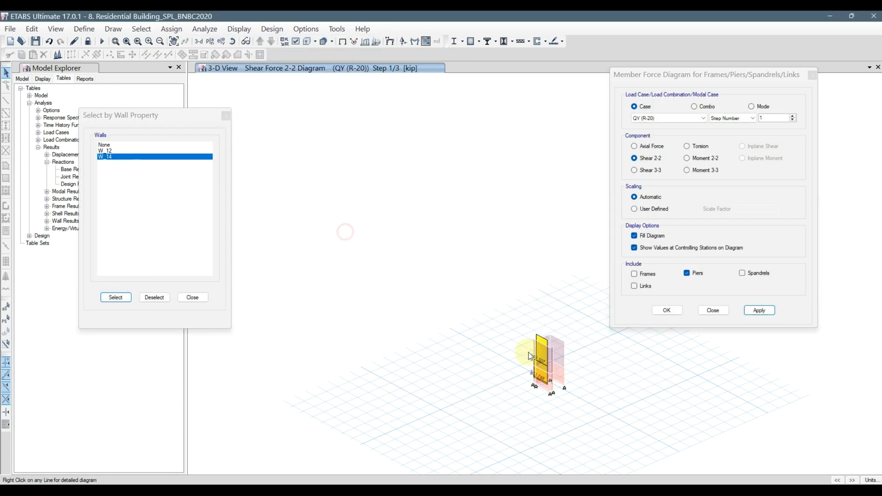
Examine the isolated core walls and their Shear 2-2 diagram from another angle, leaving nothing selected.
{"action": "middle_click_drag", "start_coordinate": [562, 465], "coordinate": [461, 462], "text": "shift"}
{"action": "middle_click_drag", "start_coordinate": [741, 431], "coordinate": [641, 459], "text": "shift"}
{"action": "middle_click_drag", "start_coordinate": [660, 347], "coordinate": [724, 347], "text": "shift"}
{"action": "middle_click_drag", "start_coordinate": [668, 417], "coordinate": [455, 271]}
{"action": "scroll", "coordinate": [456, 271], "scroll_direction": "up", "scroll_amount": 3}
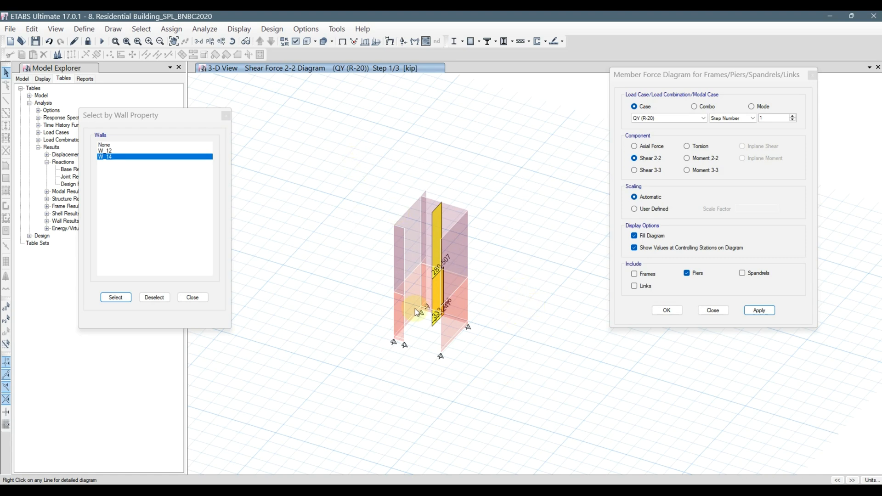
{"action": "left_click_drag", "start_coordinate": [503, 377], "coordinate": [560, 417]}
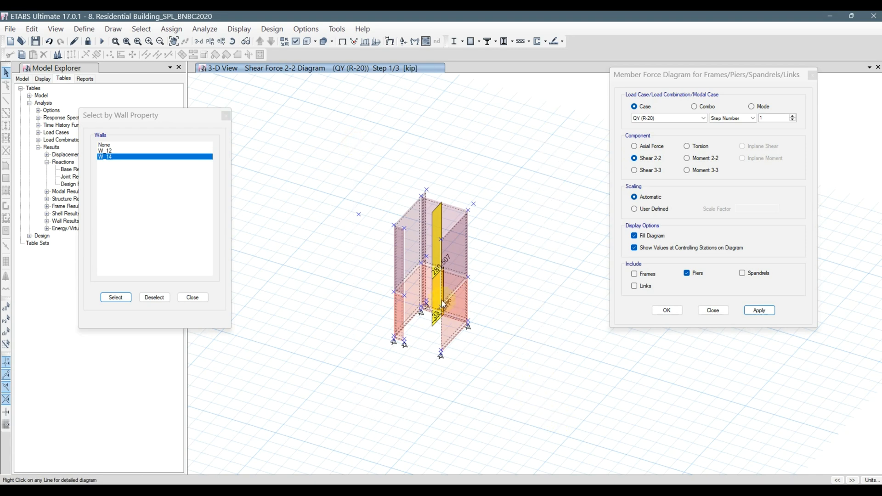
{"action": "key", "text": "ctrl+q"}
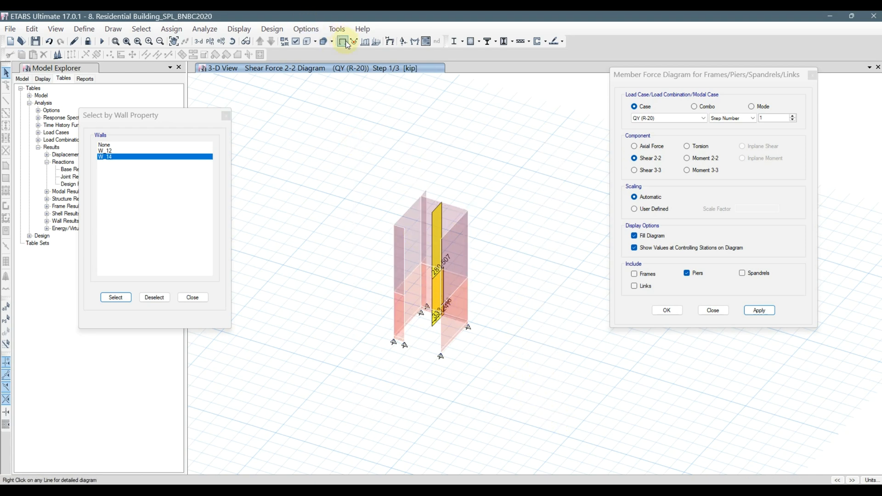
Replace the force diagram with the undeformed shape and check the pier labels on the core walls.
{"action": "left_click", "coordinate": [342, 41]}
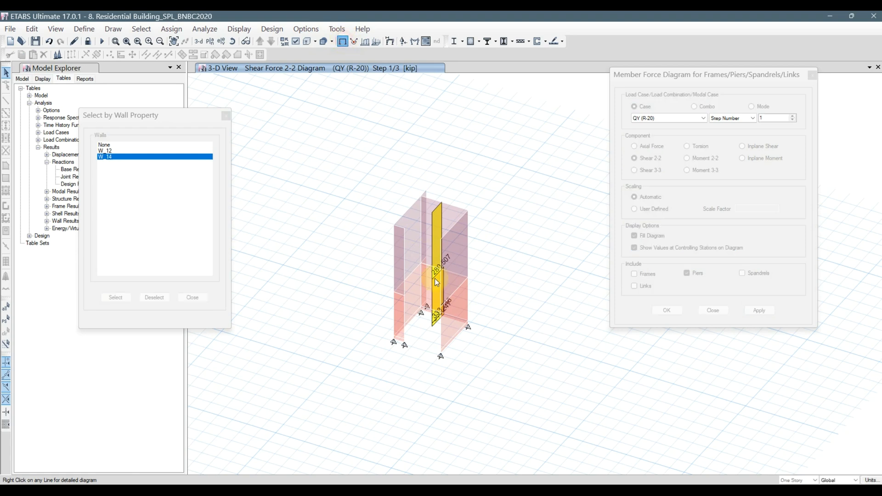
{"action": "scroll", "coordinate": [450, 247], "scroll_direction": "up", "scroll_amount": 4}
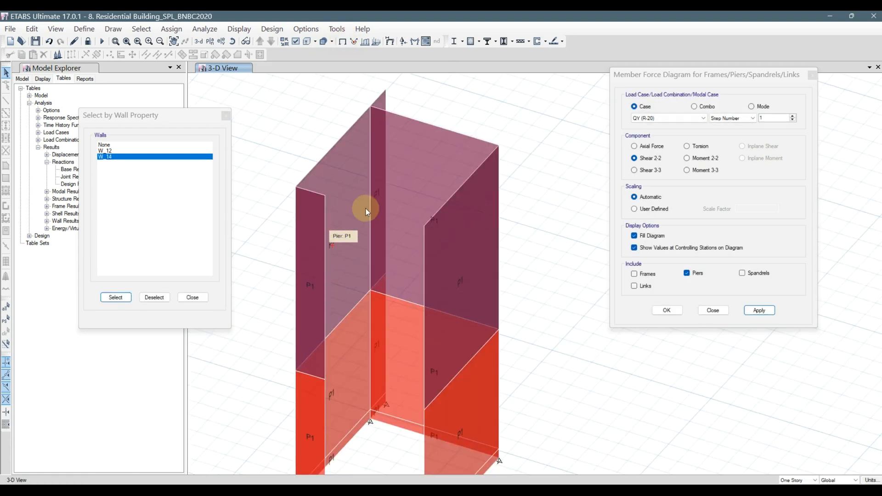
{"action": "scroll", "coordinate": [460, 299], "scroll_direction": "up", "scroll_amount": 3}
{"action": "scroll", "coordinate": [473, 197], "scroll_direction": "down", "scroll_amount": 3}
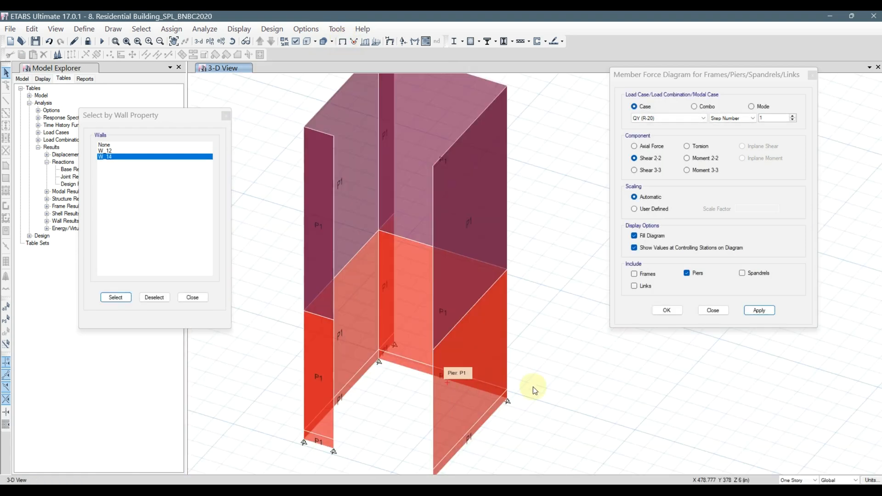
Hide the purple upper core walls so that only the red W_14 walls are shown.
{"action": "right_click", "coordinate": [255, 82]}
{"action": "left_click", "coordinate": [276, 166]}
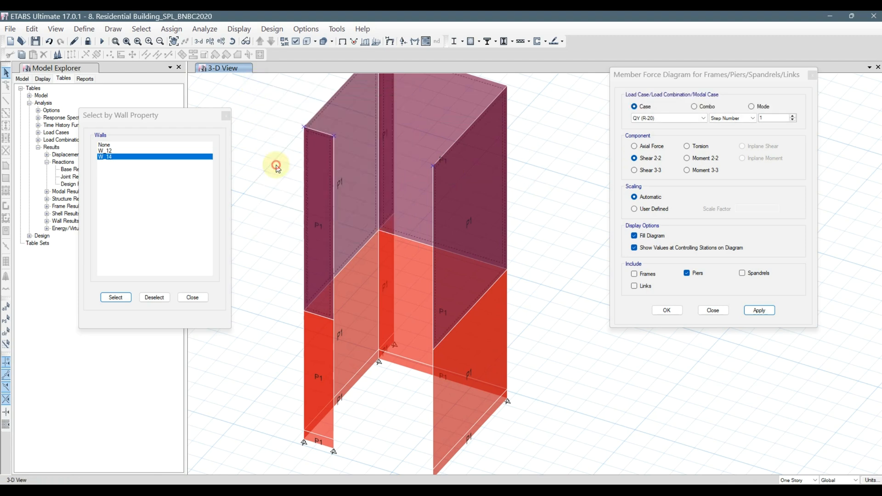
{"action": "middle_click_drag", "start_coordinate": [445, 338], "coordinate": [466, 275]}
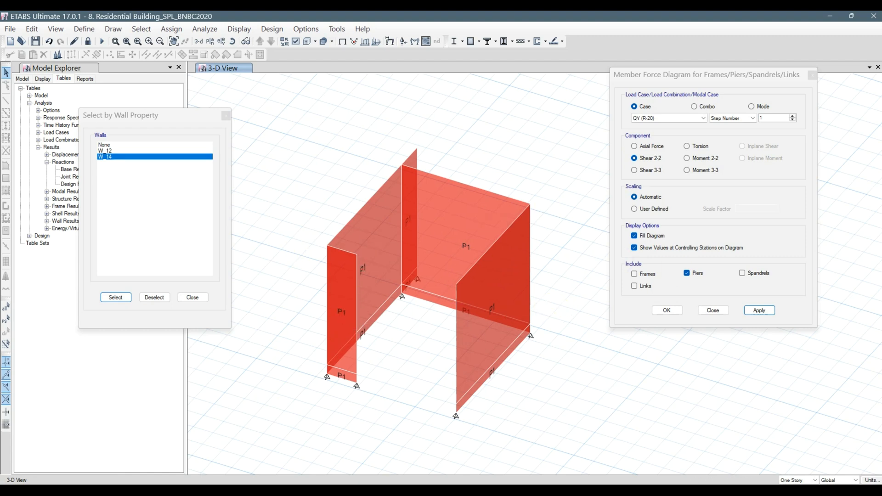
Review the boundary element zones in Figure 2-10 of the seismic structural walls PDF in Nitro Pro, and return to ETABS.
{"action": "left_click", "coordinate": [588, 431]}
{"action": "left_click_drag", "start_coordinate": [209, 178], "coordinate": [261, 257]}
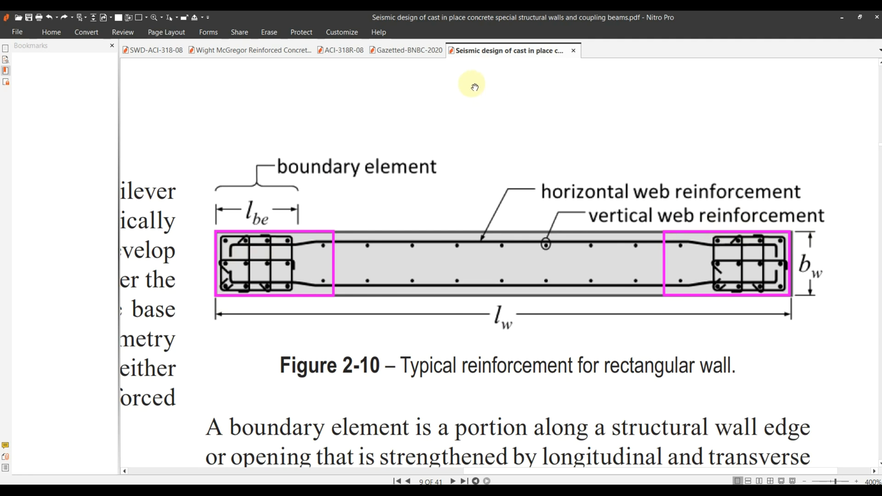
{"action": "left_click", "coordinate": [842, 18]}
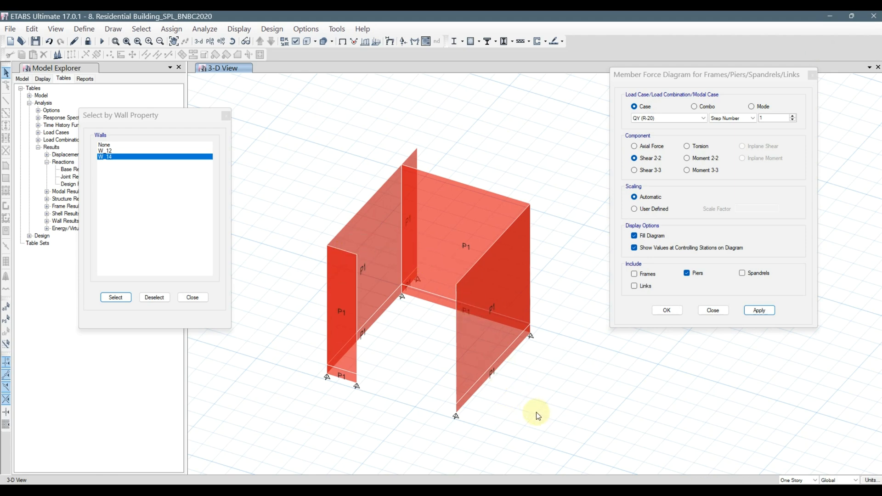
Run the shear wall design check on the core walls and display the Pier D/C Ratios as design output.
{"action": "left_click", "coordinate": [546, 42]}
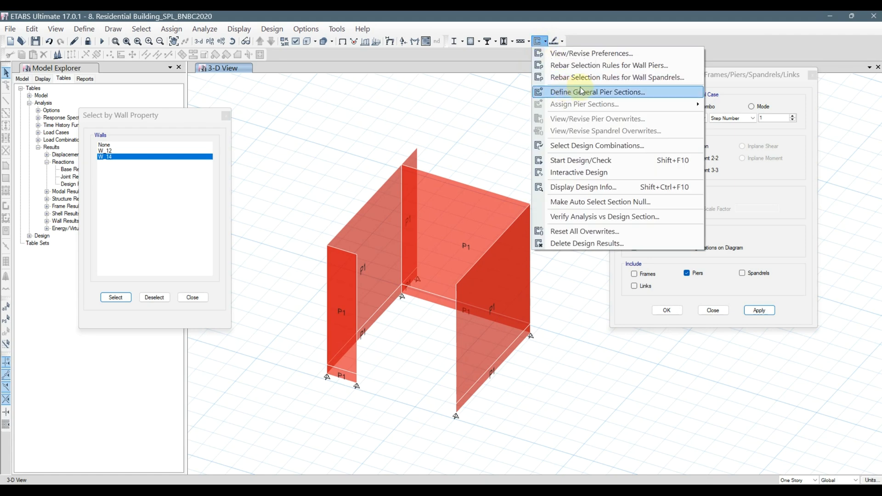
{"action": "left_click", "coordinate": [436, 109]}
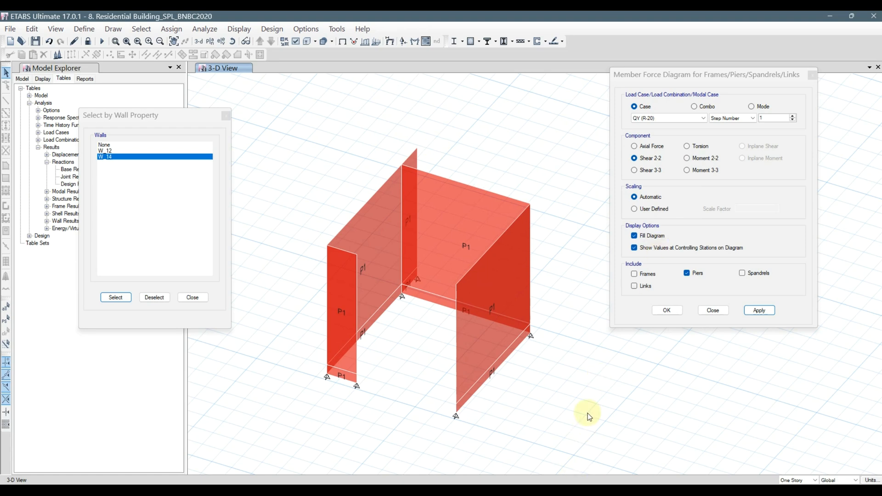
{"action": "left_click", "coordinate": [538, 42]}
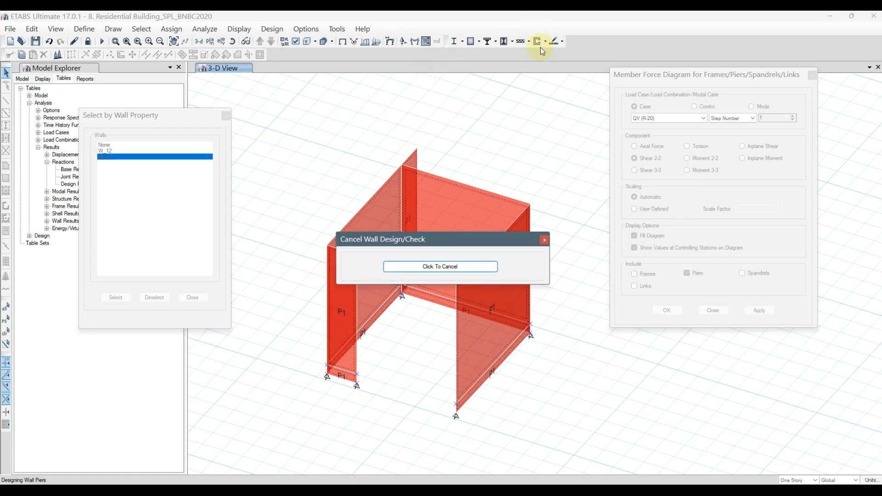
{"action": "left_click", "coordinate": [546, 41]}
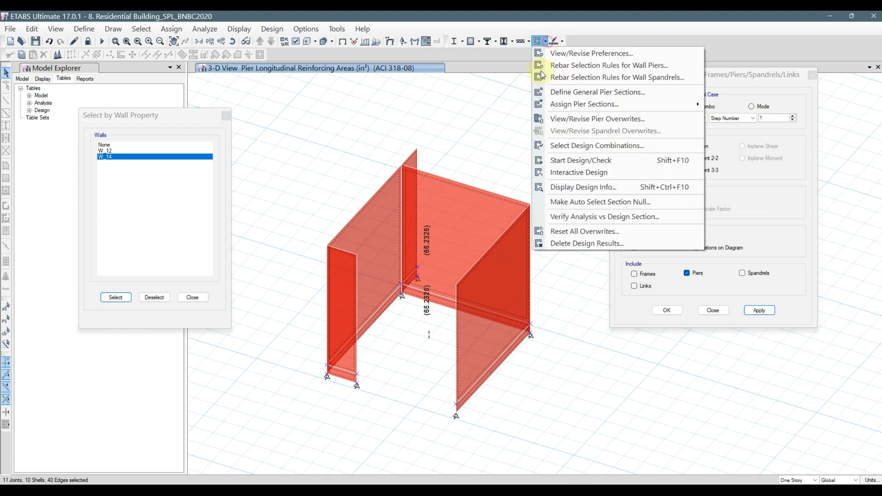
{"action": "left_click", "coordinate": [582, 187]}
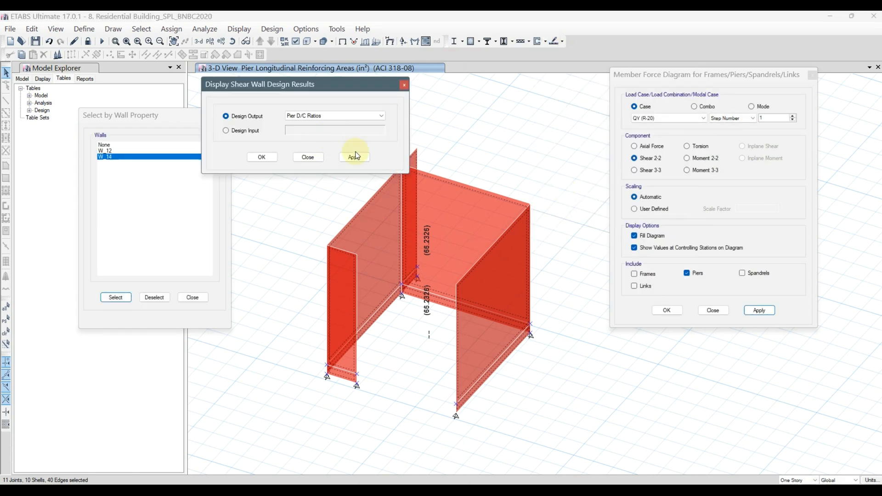
{"action": "left_click", "coordinate": [355, 156]}
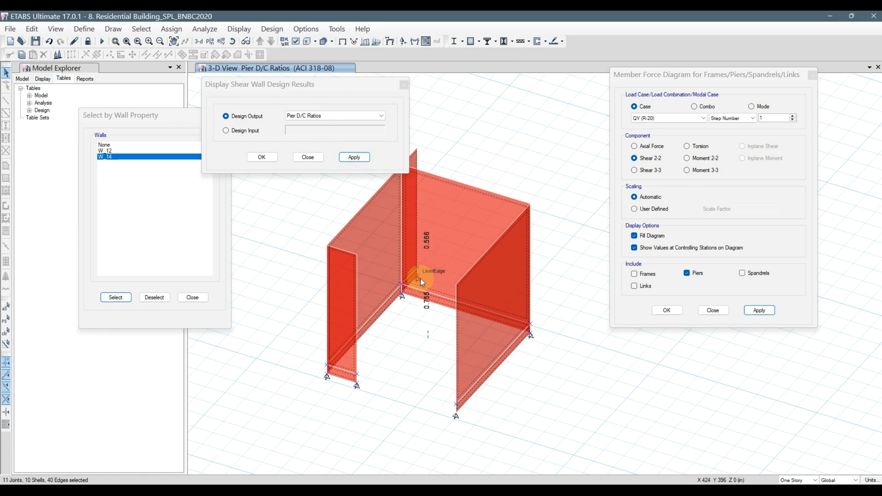
Clear the wall selection and open pier P1's design details report at story PL (+4), enlarged for reading.
{"action": "scroll", "coordinate": [421, 279], "scroll_direction": "up", "scroll_amount": 5}
{"action": "key", "text": "Escape"}
{"action": "scroll", "coordinate": [506, 248], "scroll_direction": "down", "scroll_amount": 5}
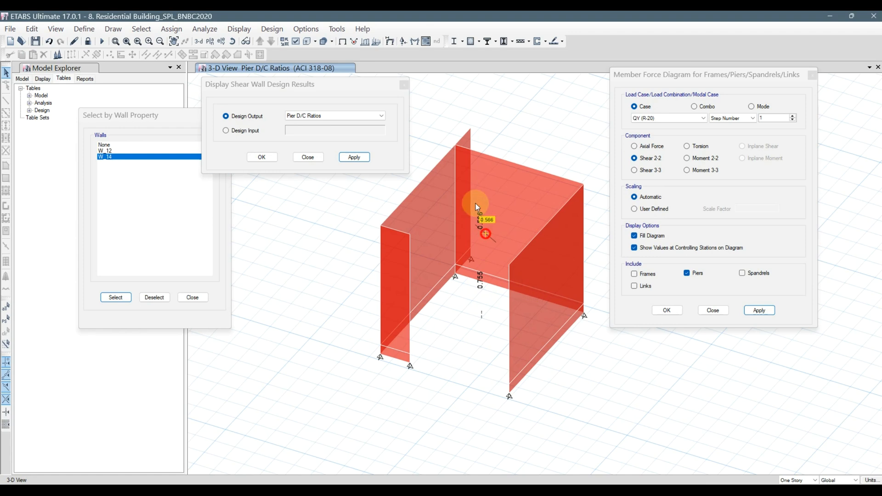
{"action": "right_click", "coordinate": [484, 211]}
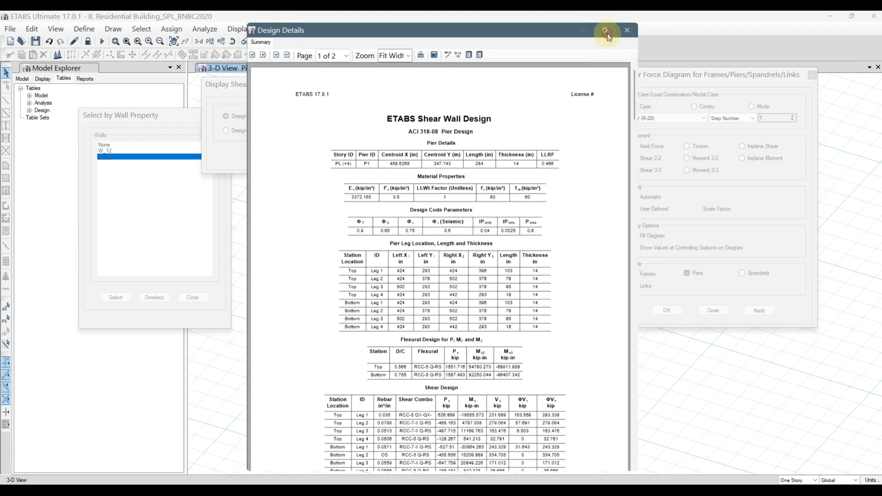
{"action": "left_click", "coordinate": [601, 28]}
{"action": "scroll", "coordinate": [313, 253], "scroll_direction": "up", "scroll_amount": 7}
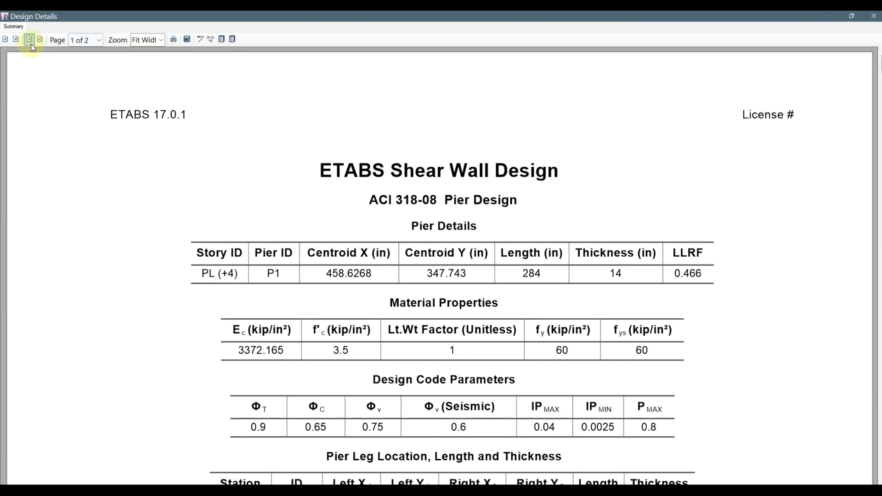
Print pier P1's design report to PDF as ETABS 17.0.1-Design Details and read its pier leg, flexural and shear design tables.
{"action": "left_click", "coordinate": [177, 40]}
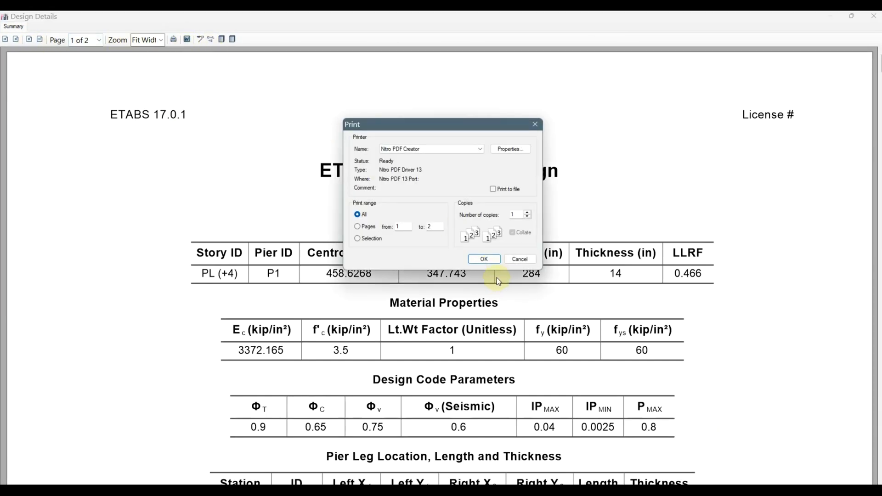
{"action": "left_click", "coordinate": [477, 259]}
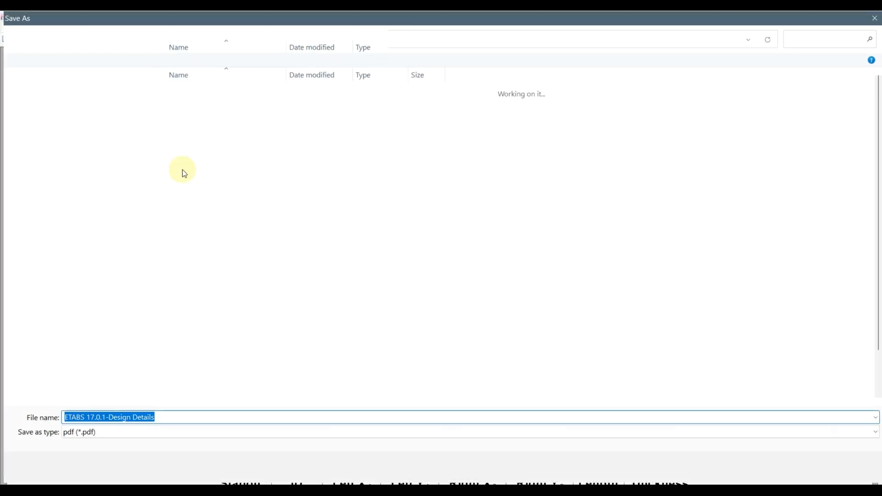
{"action": "left_click", "coordinate": [811, 469]}
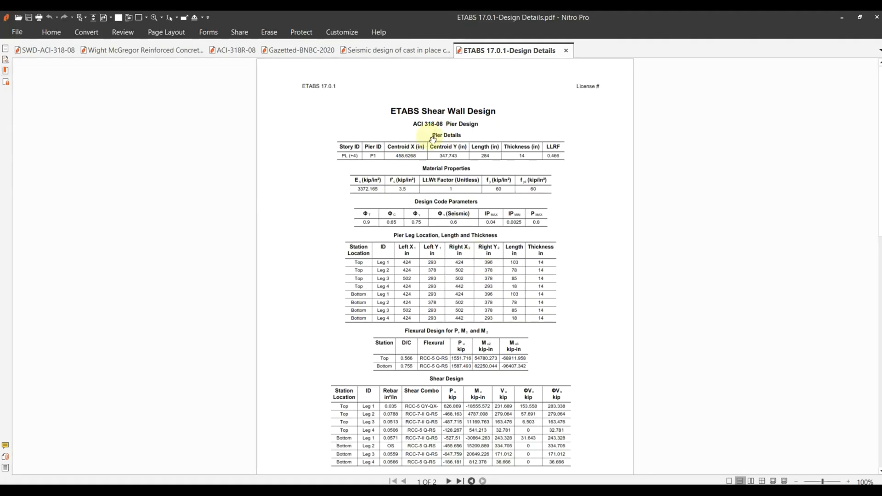
{"action": "scroll", "coordinate": [437, 133], "scroll_direction": "up", "scroll_amount": 4, "text": "ctrl"}
{"action": "scroll", "coordinate": [361, 161], "scroll_direction": "down", "scroll_amount": 3}
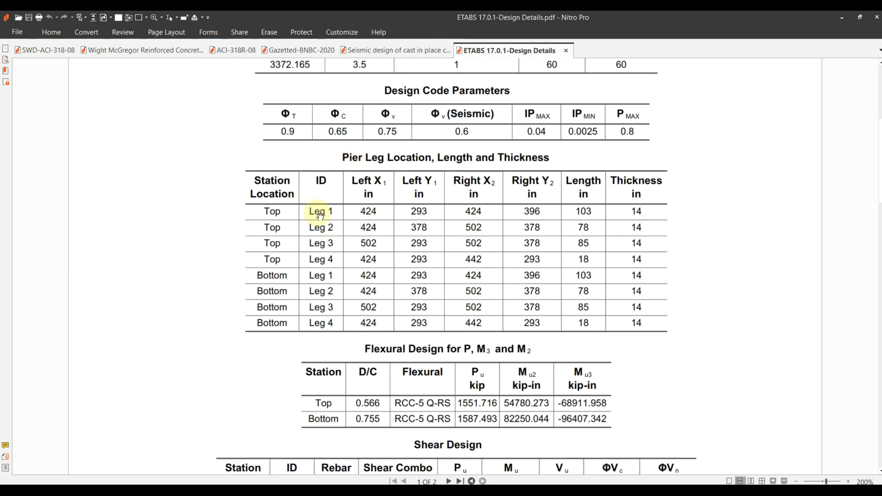
{"action": "scroll", "coordinate": [322, 244], "scroll_direction": "up", "scroll_amount": 3}
{"action": "scroll", "coordinate": [340, 257], "scroll_direction": "down", "scroll_amount": 3}
{"action": "scroll", "coordinate": [344, 228], "scroll_direction": "down", "scroll_amount": 3}
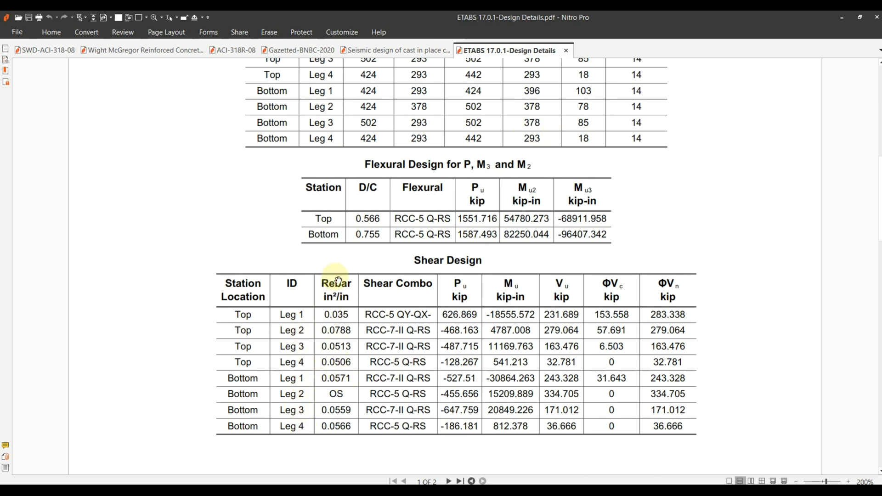
Return to ETABS, try to change the display units, and recheck pier P1's design report before closing it.
{"action": "left_click", "coordinate": [842, 18]}
{"action": "left_click", "coordinate": [873, 16]}
{"action": "left_click", "coordinate": [486, 305]}
{"action": "left_click", "coordinate": [873, 480]}
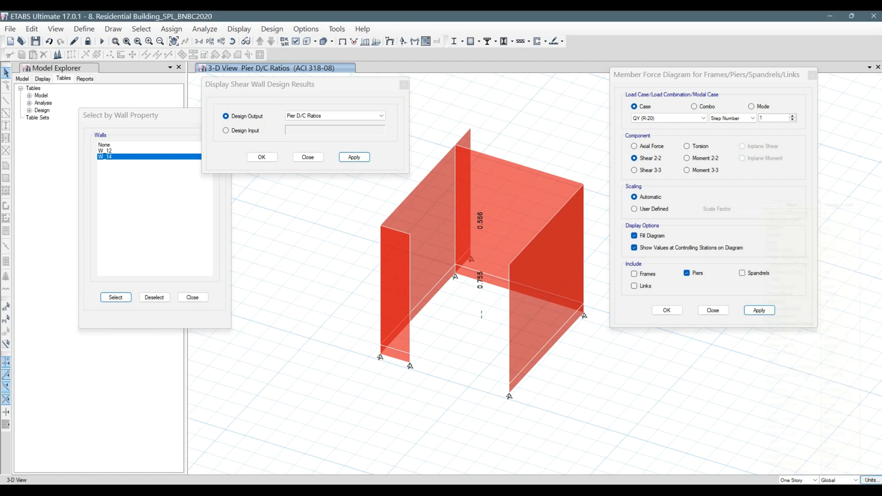
{"action": "right_click", "coordinate": [485, 222]}
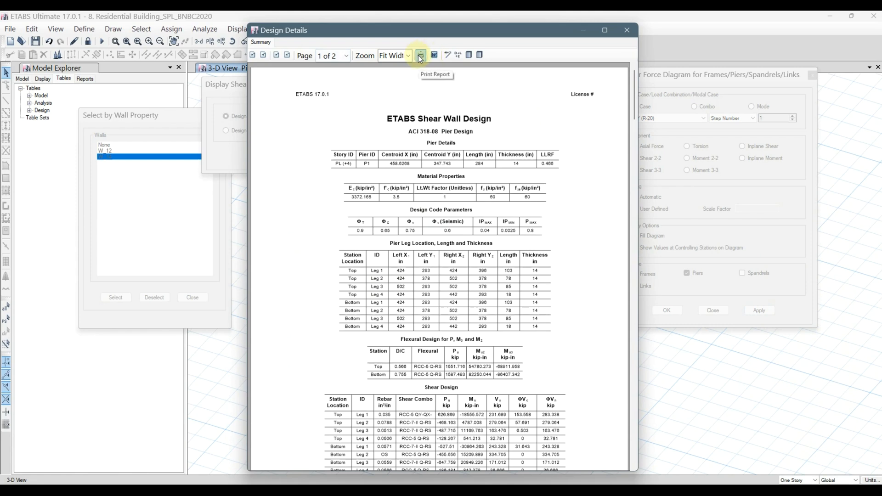
{"action": "scroll", "coordinate": [393, 396], "scroll_direction": "down", "scroll_amount": 2}
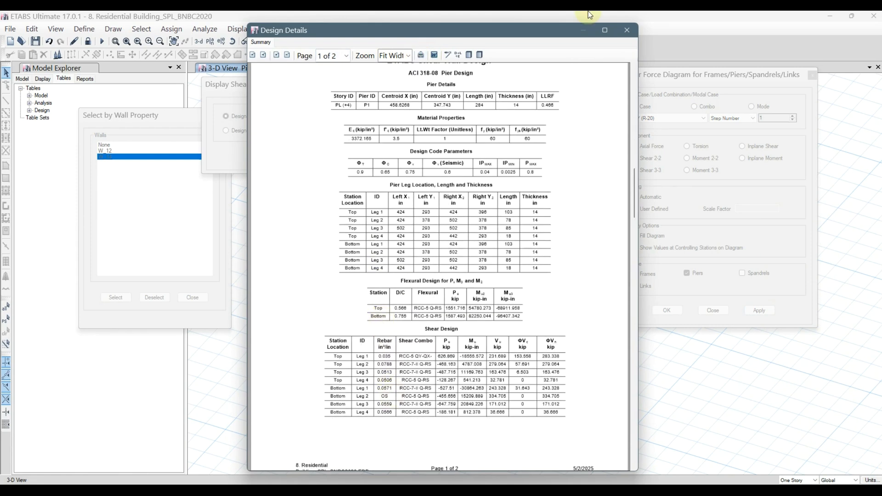
{"action": "left_click", "coordinate": [627, 30]}
Change the display units to give rebar in in²/ft and moments in kip-ft, and reopen pier P1's design report.
{"action": "left_click", "coordinate": [874, 480]}
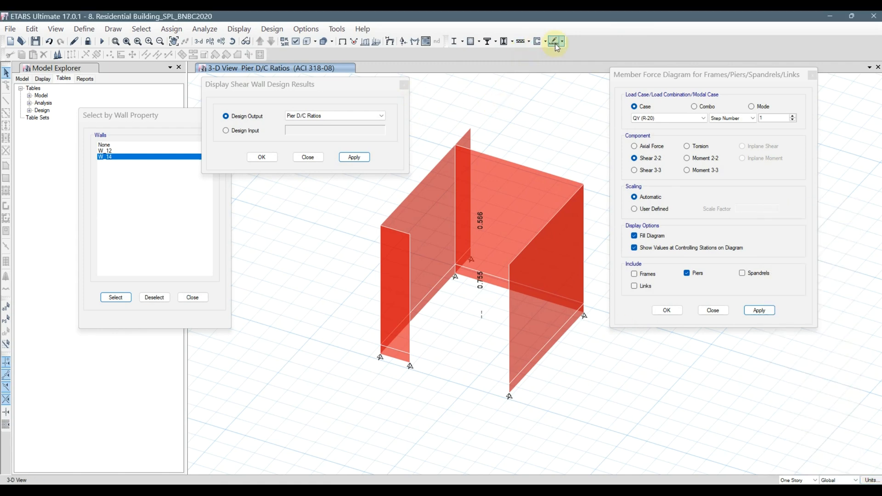
{"action": "right_click", "coordinate": [453, 194]}
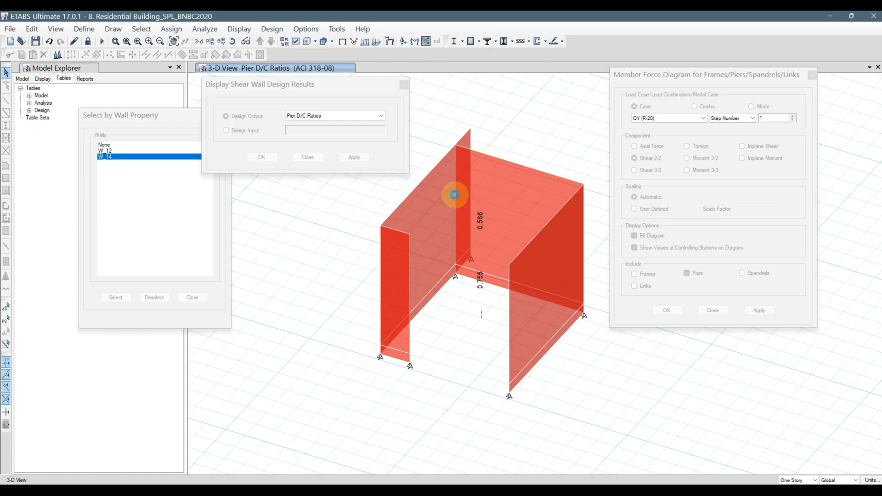
{"action": "scroll", "coordinate": [411, 388], "scroll_direction": "down", "scroll_amount": 1}
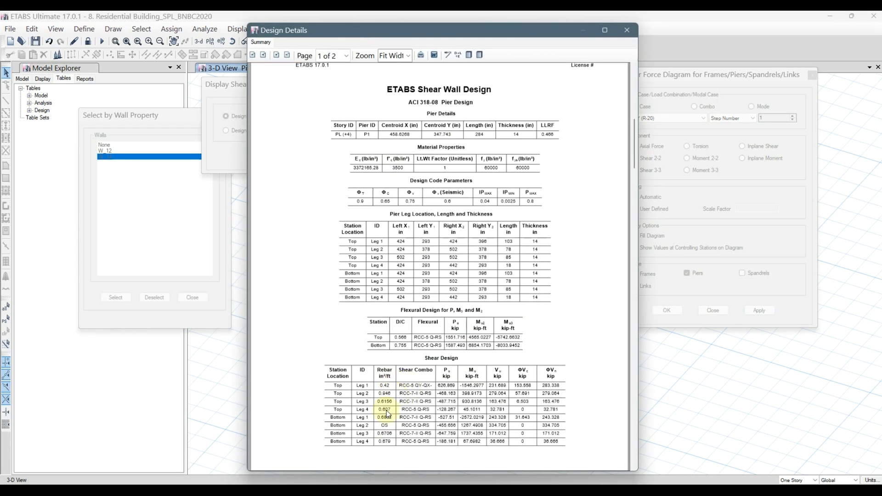
Print the report to PDF over the existing ETABS 17.0.1-Design Details file, closing its open copy in Nitro Pro and retrying.
{"action": "left_click", "coordinate": [422, 55]}
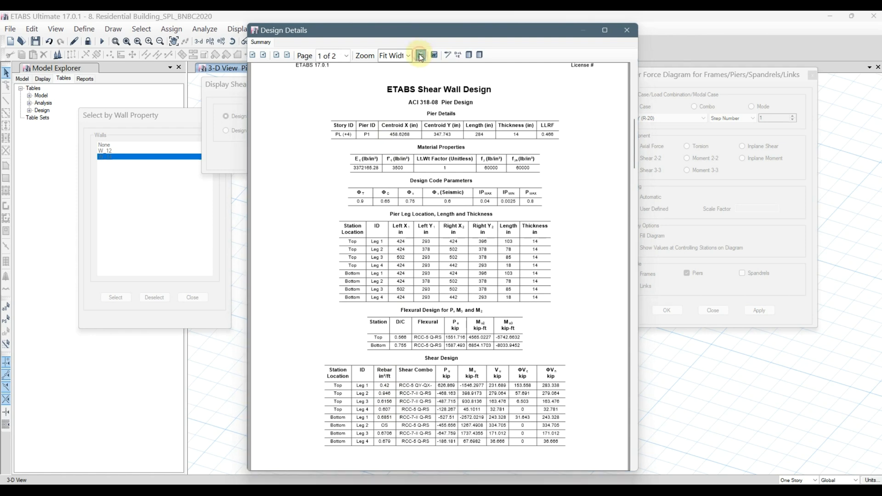
{"action": "left_click", "coordinate": [483, 259]}
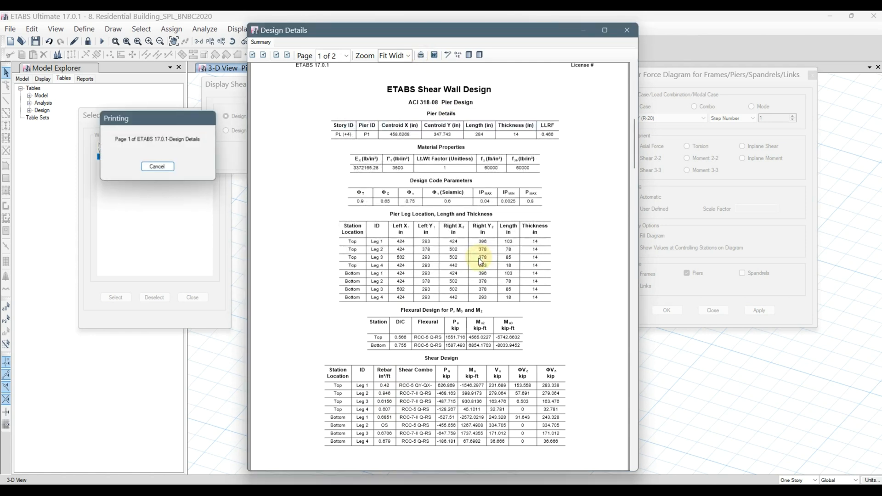
{"action": "left_click", "coordinate": [797, 468]}
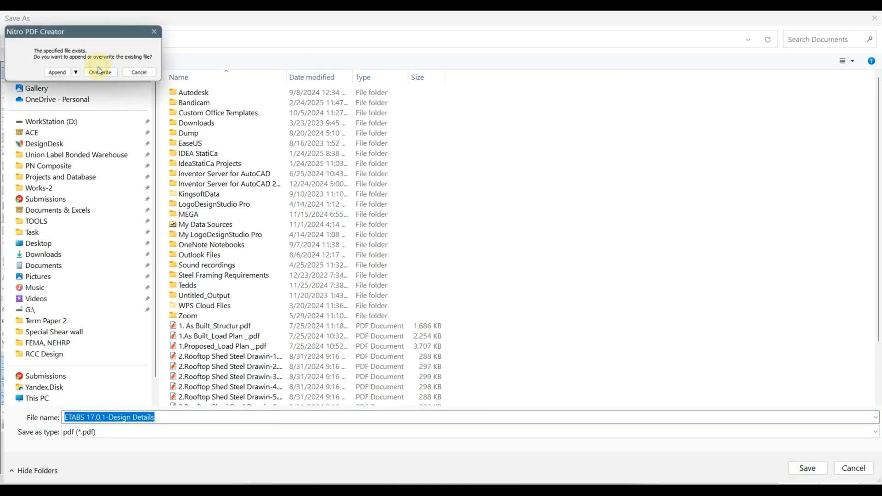
{"action": "left_click", "coordinate": [98, 72]}
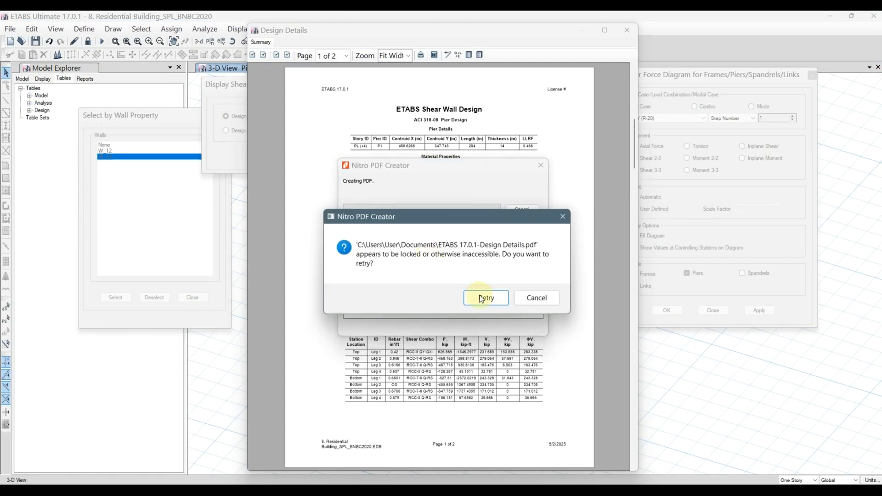
{"action": "left_click", "coordinate": [577, 481]}
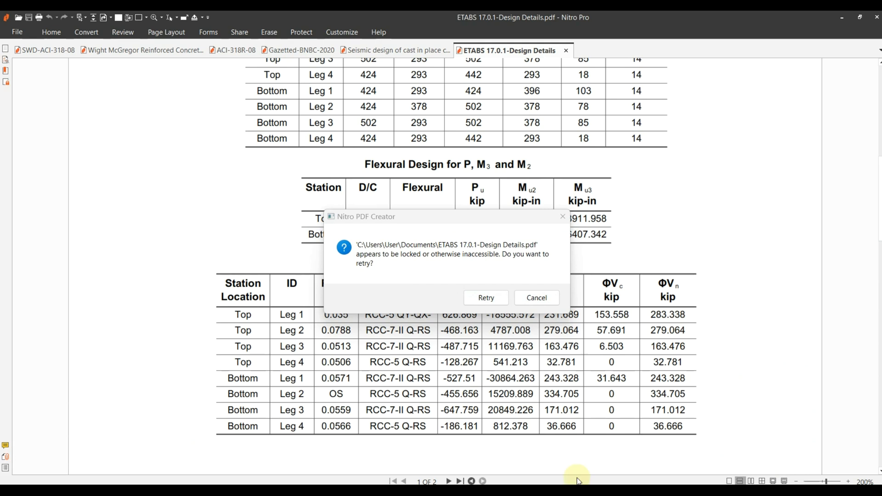
{"action": "left_click", "coordinate": [564, 50]}
{"action": "left_click", "coordinate": [481, 299]}
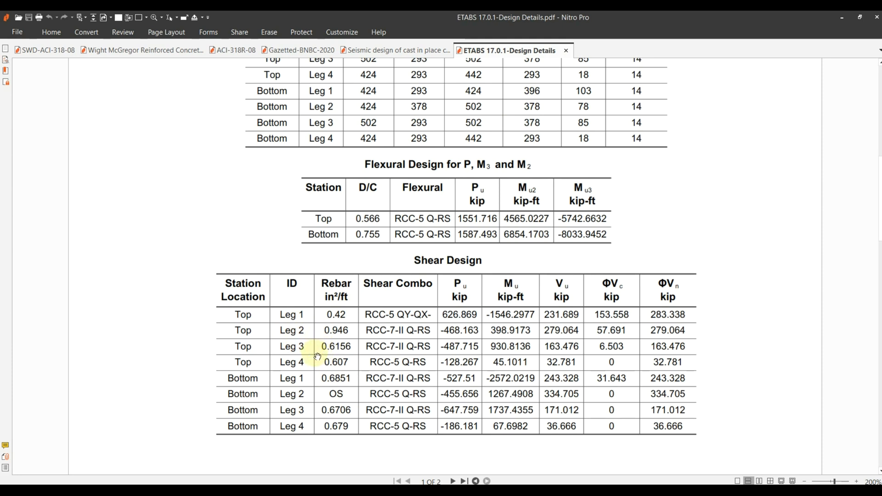
Arrange the design details PDF and the Paint sketch of the numbered pier legs side by side for comparison.
{"action": "key", "text": "super+Left"}
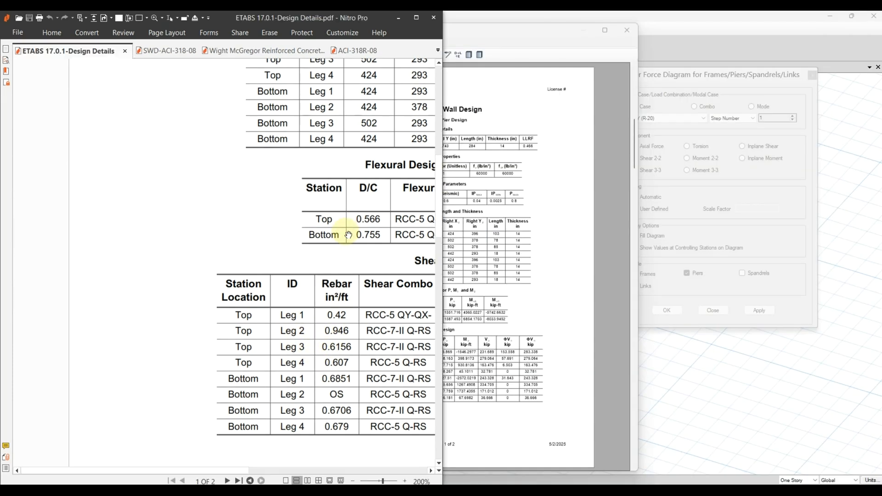
{"action": "left_click", "coordinate": [248, 304]}
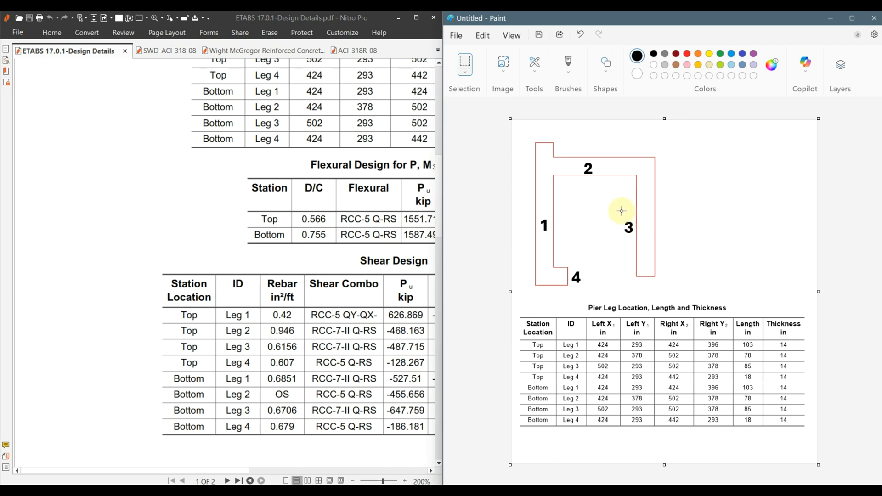
{"action": "left_click", "coordinate": [323, 176]}
{"action": "left_click_drag", "start_coordinate": [312, 201], "coordinate": [260, 168]}
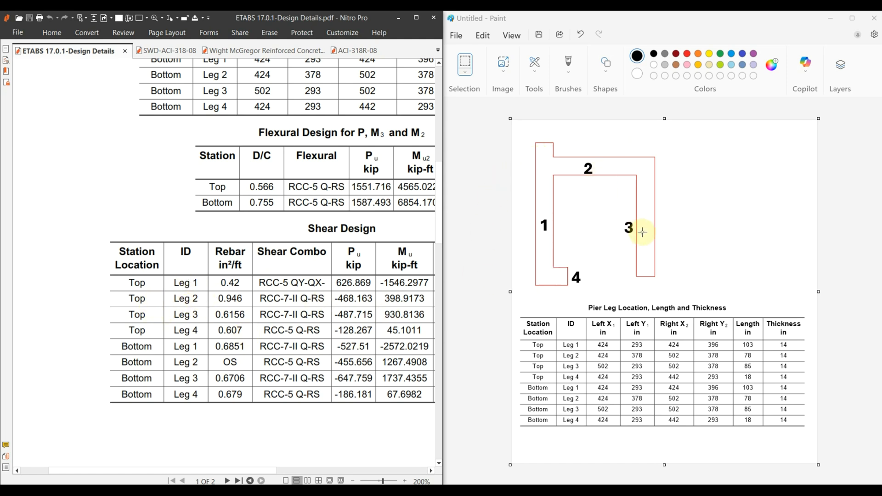
{"action": "scroll", "coordinate": [285, 275], "scroll_direction": "up", "scroll_amount": 8}
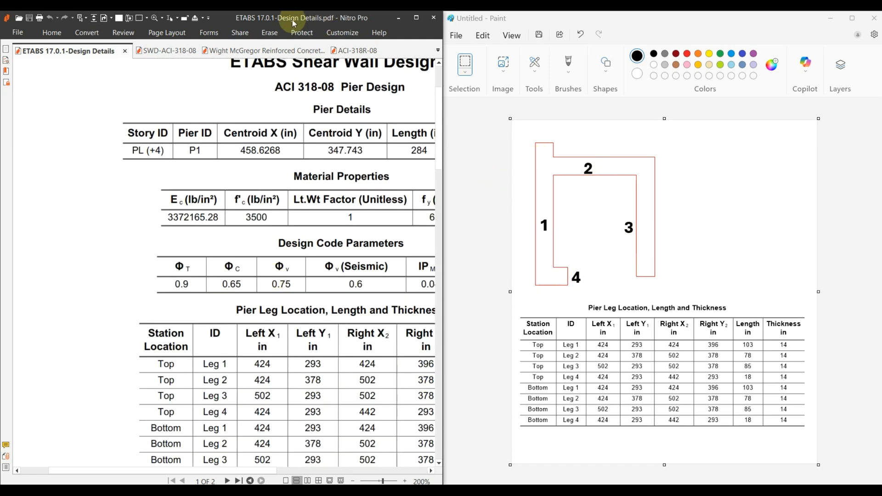
{"action": "mouse_move", "coordinate": [294, 23]}
{"action": "left_mouse_down"}
{"action": "mouse_move", "coordinate": [720, 27]}
{"action": "mouse_move", "coordinate": [641, 40]}
{"action": "mouse_move", "coordinate": [639, 14]}
{"action": "left_mouse_up"}
{"action": "left_click", "coordinate": [68, 126]}
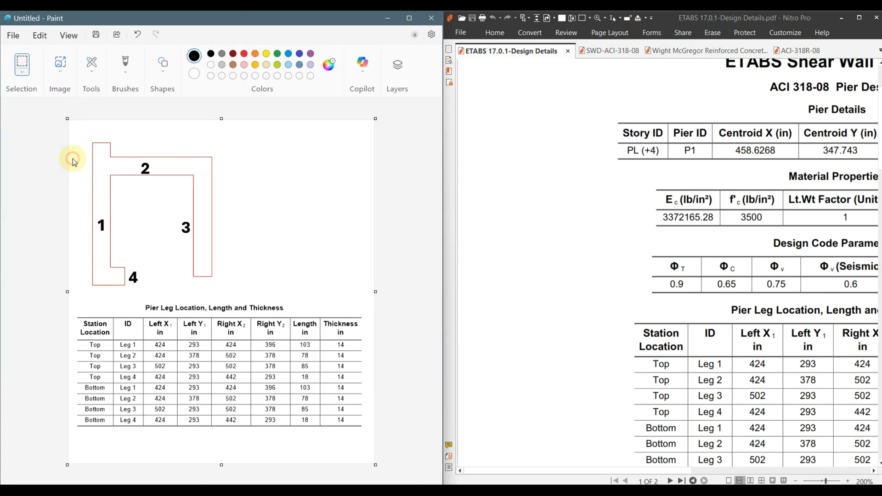
Switch to ETABS and display the plan view of story PL (+4), with the core wall outline enlarged.
{"action": "left_click", "coordinate": [589, 178]}
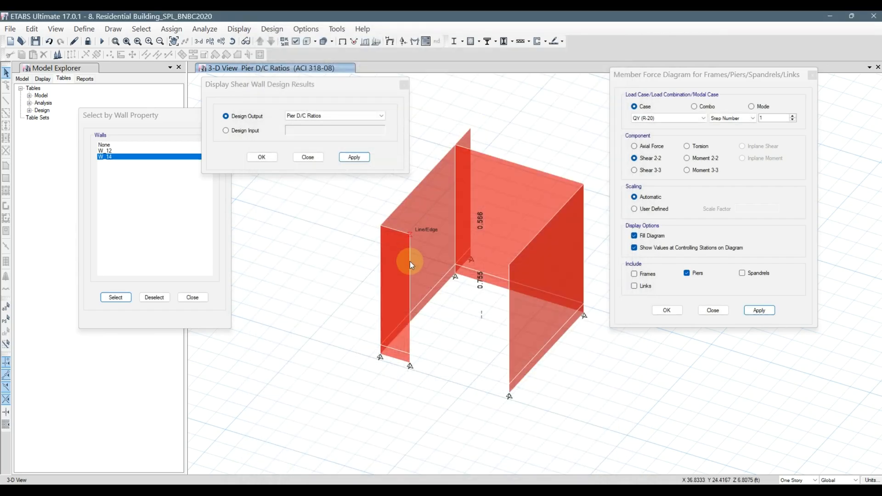
{"action": "left_click", "coordinate": [210, 40]}
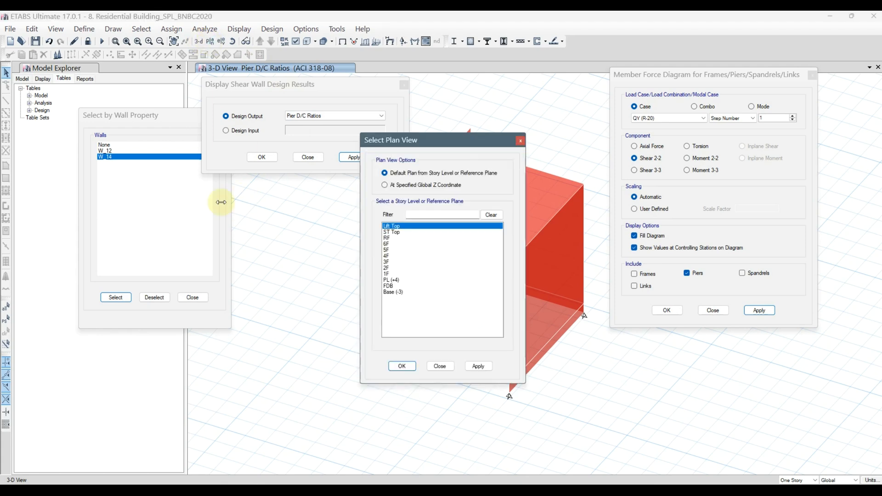
{"action": "left_click", "coordinate": [388, 280]}
{"action": "left_click", "coordinate": [476, 366]}
{"action": "left_click", "coordinate": [441, 367]}
{"action": "middle_click_drag", "start_coordinate": [338, 305], "coordinate": [467, 264]}
{"action": "scroll", "coordinate": [466, 264], "scroll_direction": "up", "scroll_amount": 5}
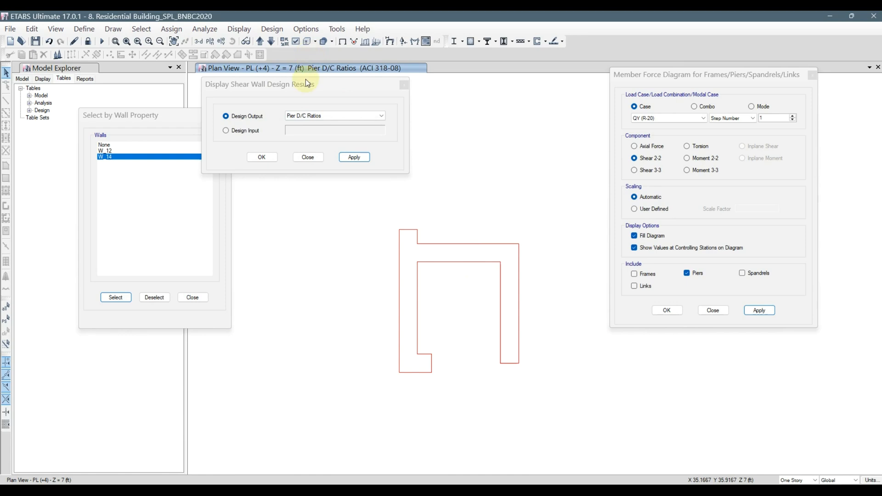
Place the ETABS window beside the design details PDF and fit the pier leg table in view at 150% zoom.
{"action": "left_click_drag", "start_coordinate": [307, 83], "coordinate": [115, 72]}
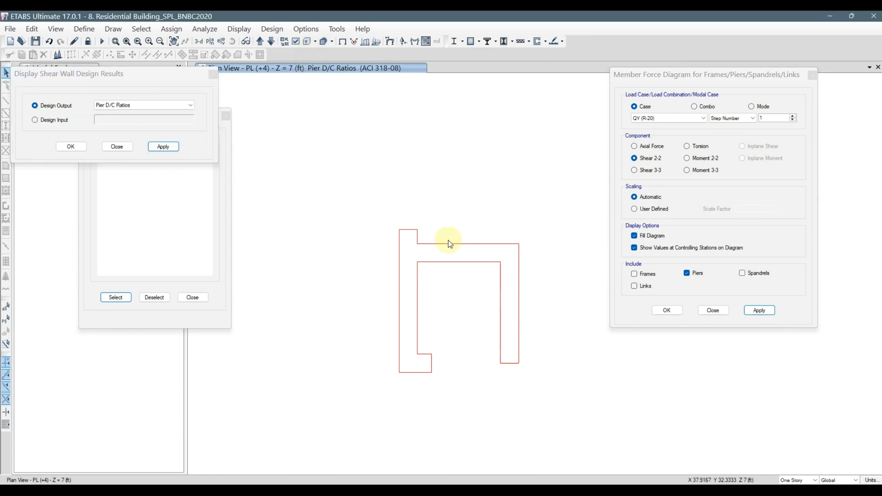
{"action": "key", "text": "super+Left"}
{"action": "left_click", "coordinate": [504, 236]}
{"action": "left_click_drag", "start_coordinate": [730, 292], "coordinate": [588, 205]}
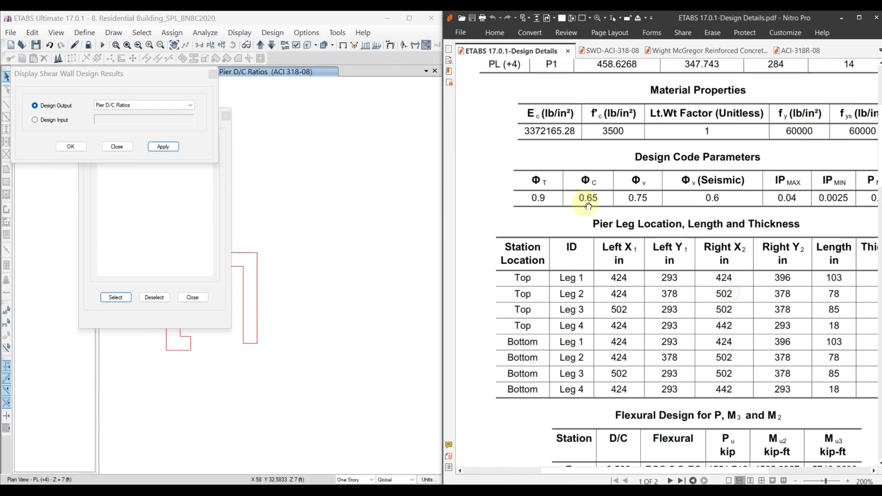
{"action": "scroll", "coordinate": [588, 206], "scroll_direction": "down", "scroll_amount": 1, "text": "ctrl"}
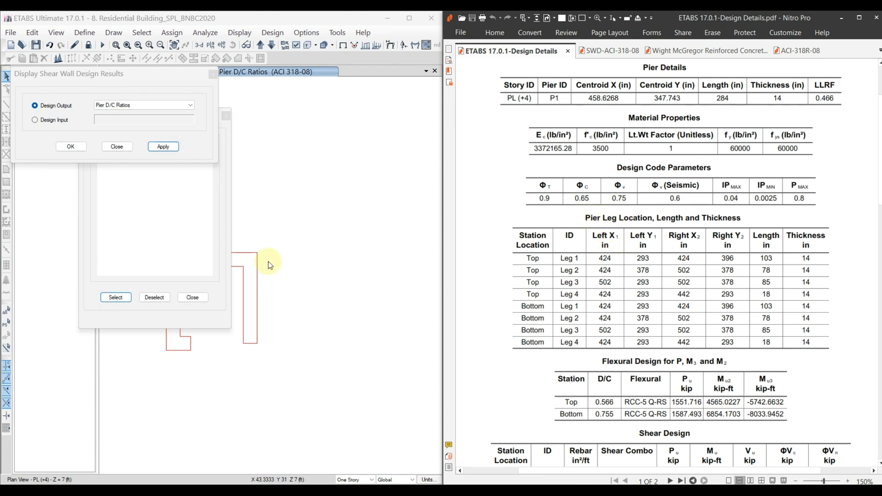
Close the wall property selection, shear wall design results and member force diagram dialogs to uncover the plan.
{"action": "left_click", "coordinate": [190, 300]}
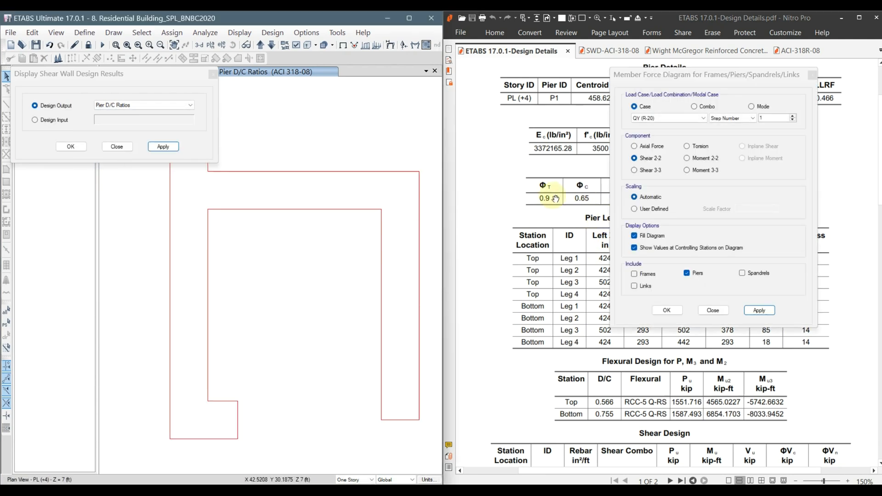
{"action": "left_click", "coordinate": [116, 146]}
{"action": "left_click", "coordinate": [713, 311]}
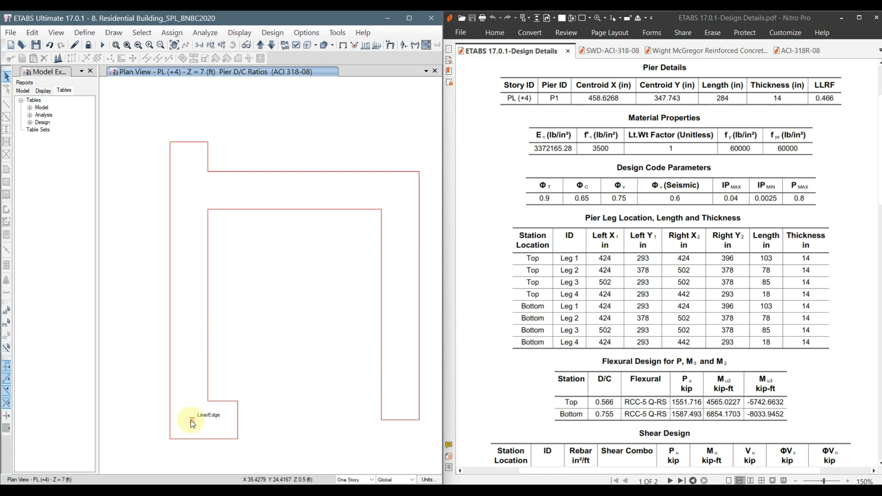
Set the consistent length unit of the model to inches.
{"action": "left_click", "coordinate": [428, 480]}
{"action": "left_click", "coordinate": [463, 466]}
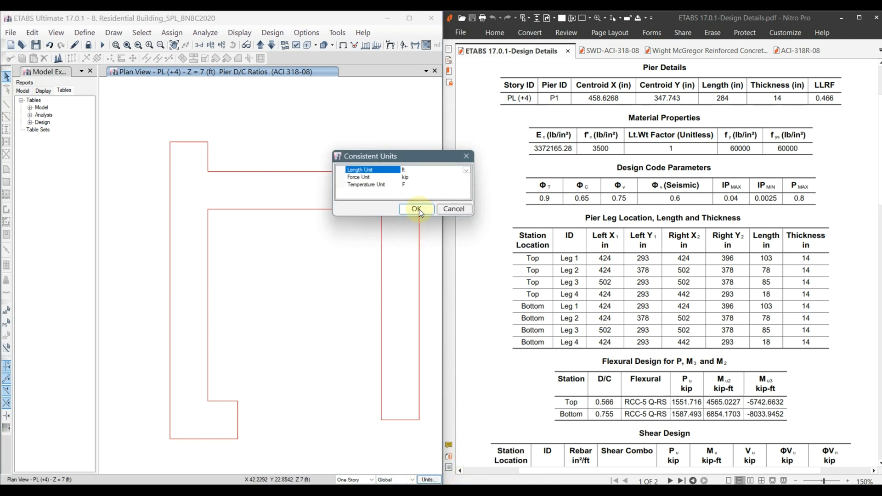
{"action": "left_click", "coordinate": [466, 169]}
{"action": "left_click", "coordinate": [425, 179]}
{"action": "left_click", "coordinate": [418, 211]}
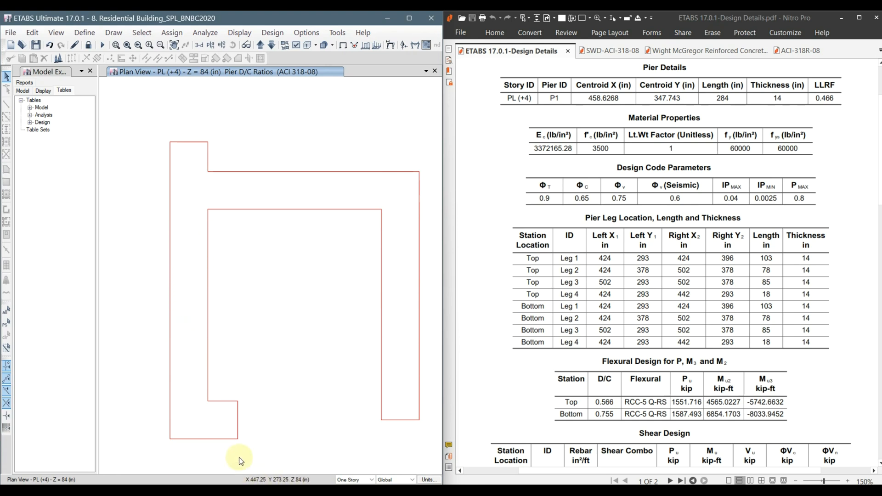
Try the Invisible option for joint objects in the plan's view settings, and return to the plan from the Paint leg sketch.
{"action": "left_click", "coordinate": [296, 44]}
{"action": "left_click", "coordinate": [687, 182]}
{"action": "left_click", "coordinate": [784, 409]}
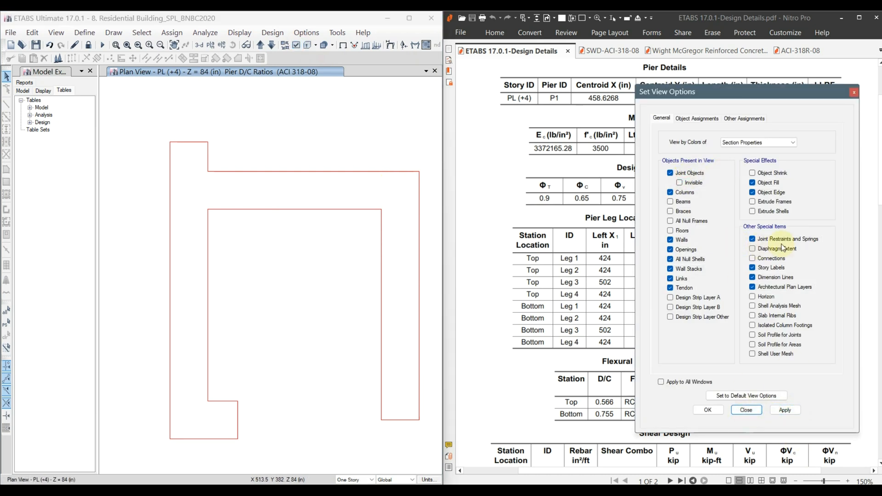
{"action": "left_click", "coordinate": [694, 184]}
{"action": "left_click", "coordinate": [694, 186]}
{"action": "left_click", "coordinate": [784, 410]}
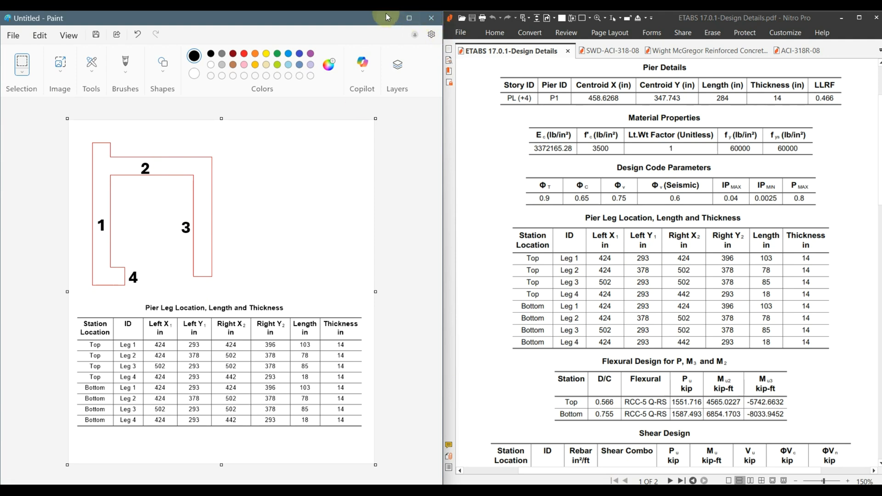
{"action": "left_click", "coordinate": [386, 17]}
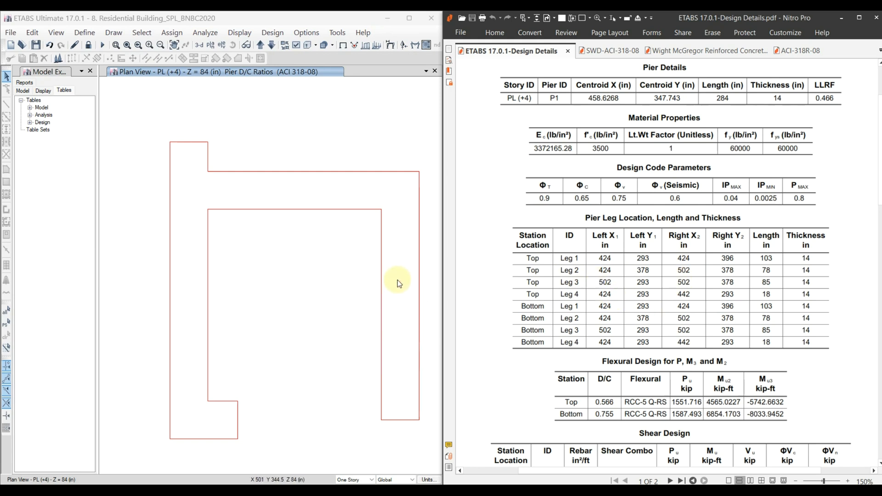
Select the walls of legs 1 to 4 in the core wall plan to match them with the pier leg coordinates.
{"action": "key", "text": "ctrl+w"}
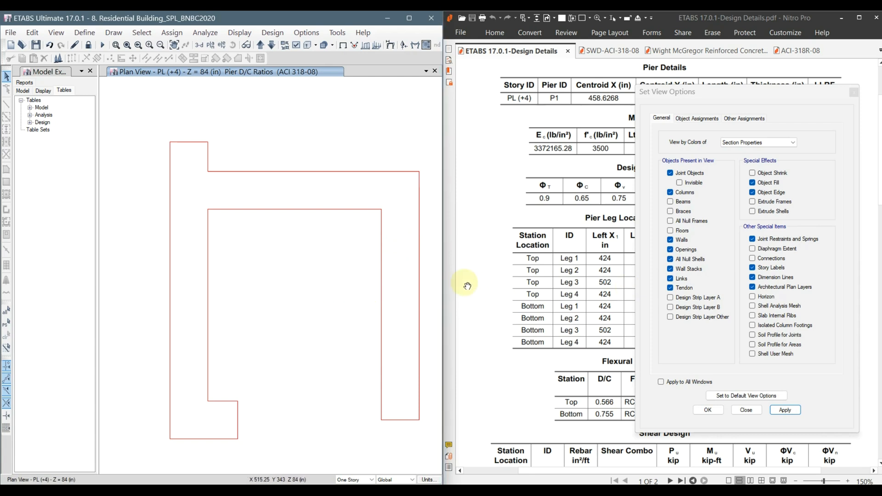
{"action": "left_click_drag", "start_coordinate": [136, 96], "coordinate": [214, 474]}
{"action": "left_click_drag", "start_coordinate": [347, 141], "coordinate": [434, 448]}
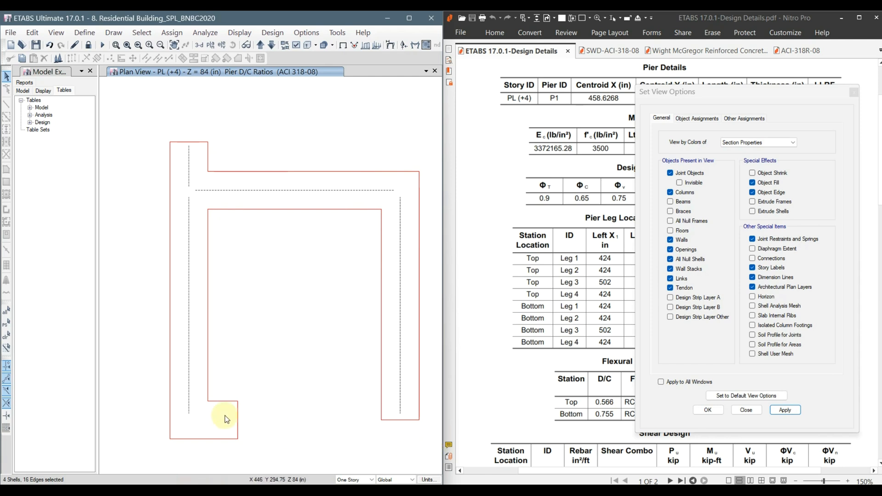
{"action": "left_click_drag", "start_coordinate": [167, 397], "coordinate": [285, 472]}
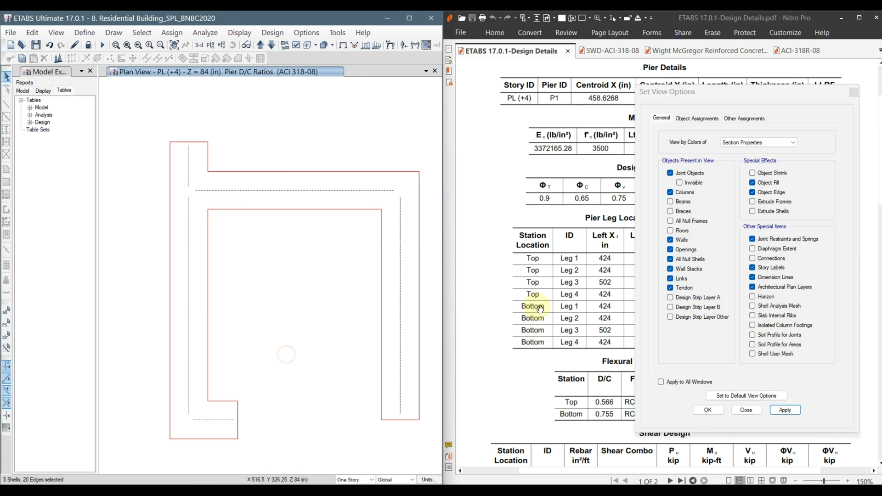
{"action": "left_click", "coordinate": [569, 300]}
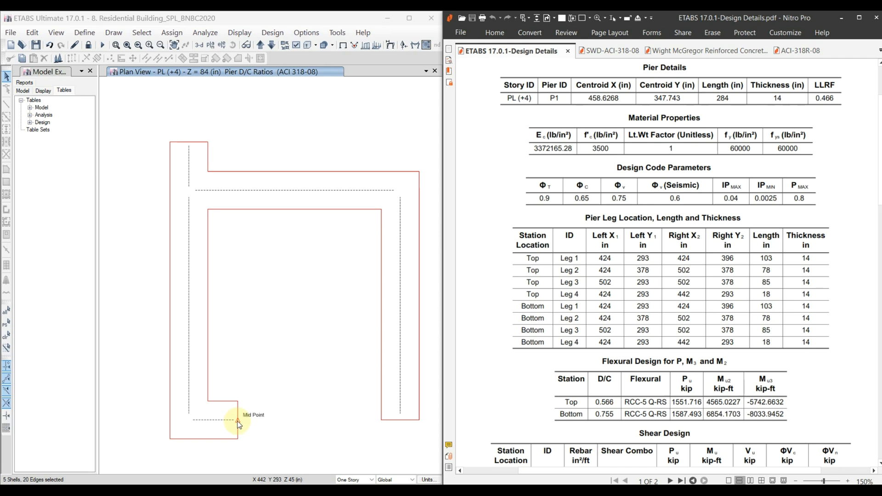
{"action": "left_click_drag", "start_coordinate": [149, 387], "coordinate": [305, 448]}
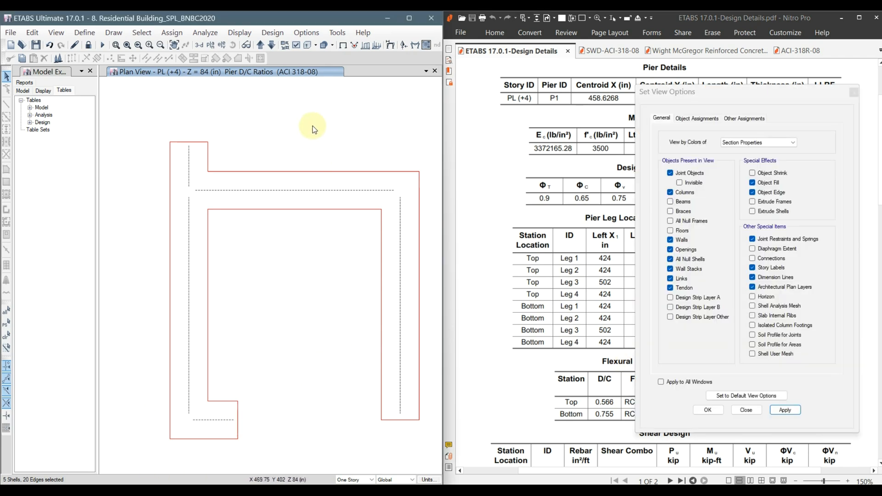
Read through the design details PDF from the pier leg table to the Flexural Design and Shear Design tables.
{"action": "left_click", "coordinate": [558, 175]}
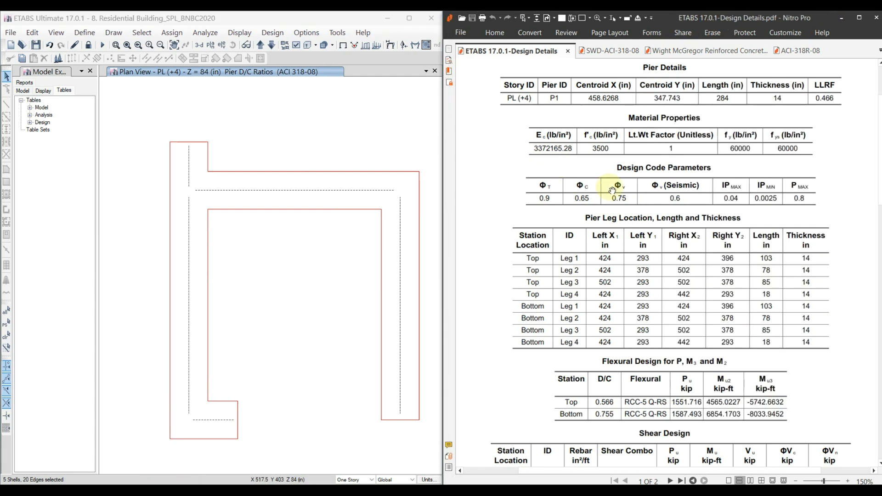
{"action": "scroll", "coordinate": [611, 270], "scroll_direction": "down", "scroll_amount": 3}
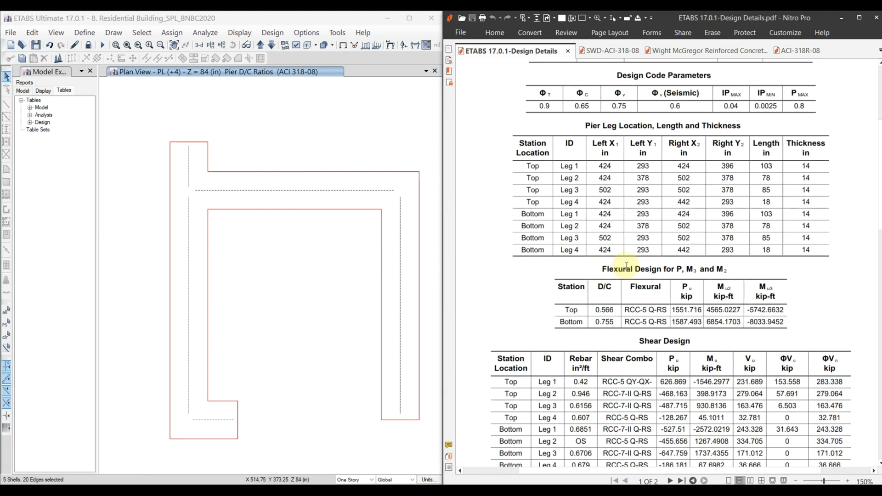
{"action": "scroll", "coordinate": [627, 267], "scroll_direction": "down", "scroll_amount": 3}
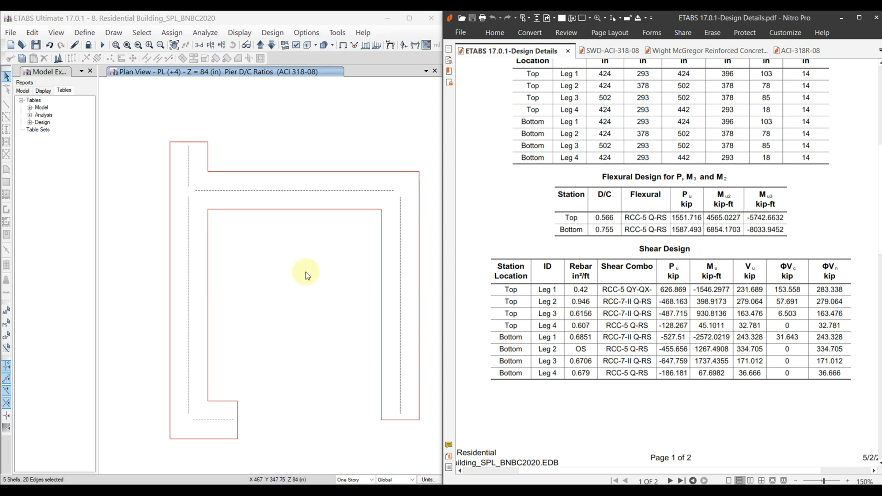
Close the view options dialog and clear the wall selection in the plan.
{"action": "key", "text": "ctrl+w"}
{"action": "left_click_drag", "start_coordinate": [128, 103], "coordinate": [426, 456]}
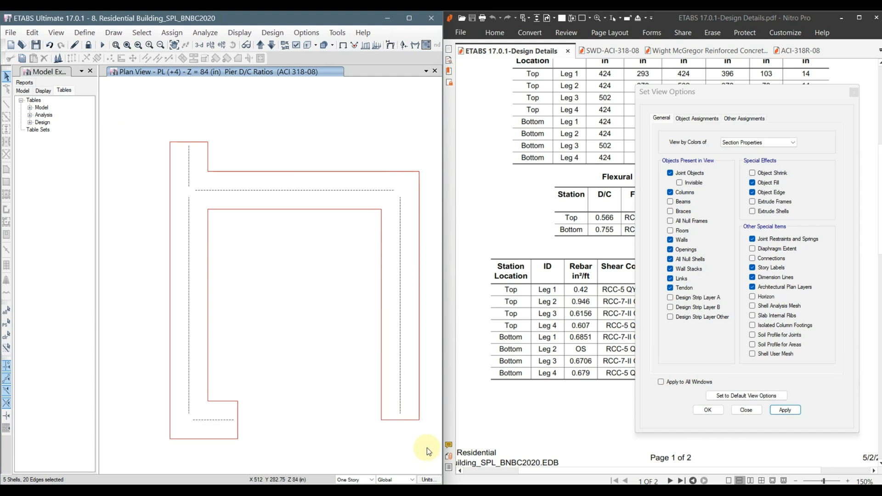
{"action": "left_click", "coordinate": [746, 410]}
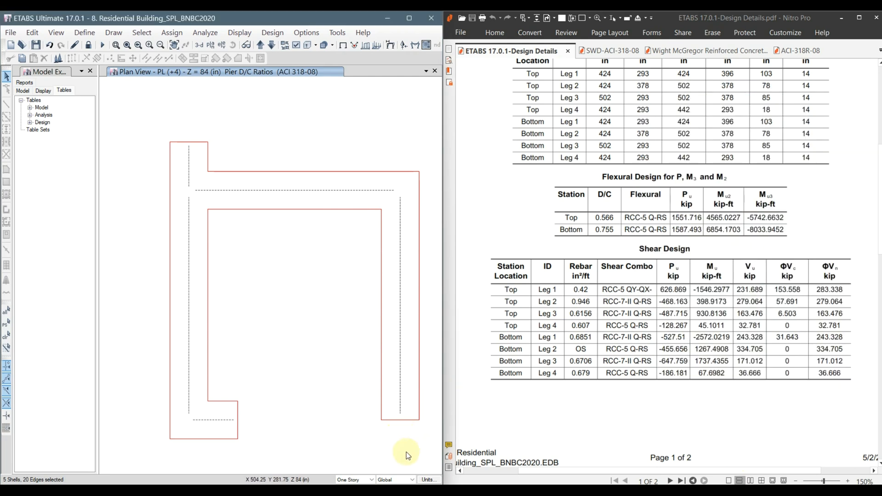
{"action": "left_click", "coordinate": [427, 437]}
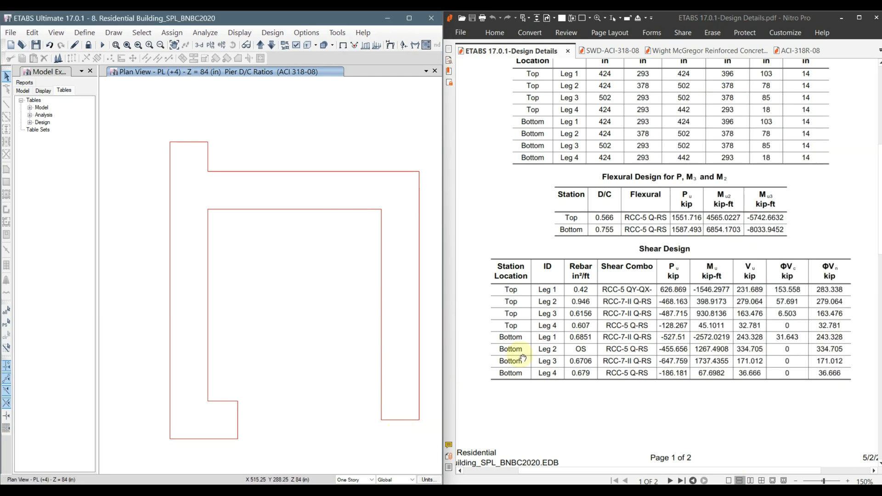
Select leg 1's walls in the plan, clear that selection, and select leg 3's wall for comparison with the Shear Design rows.
{"action": "left_click_drag", "start_coordinate": [148, 124], "coordinate": [215, 465]}
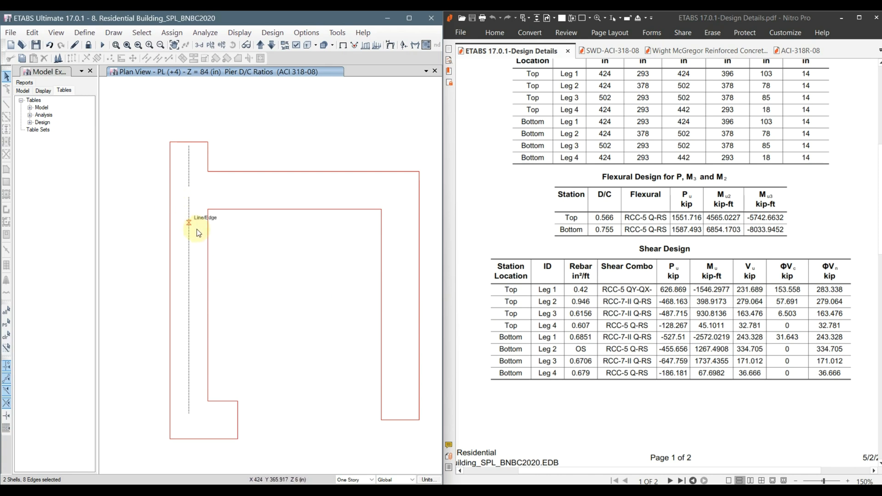
{"action": "key", "text": "ctrl+q"}
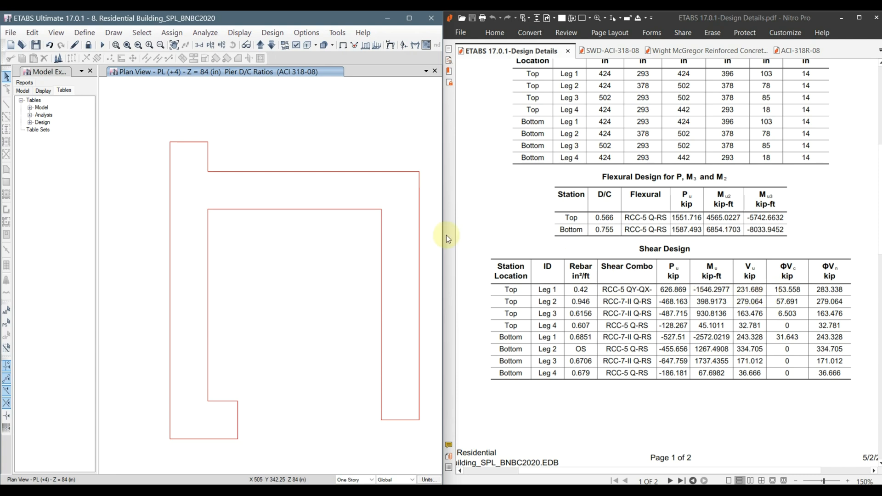
{"action": "left_click_drag", "start_coordinate": [364, 152], "coordinate": [426, 442]}
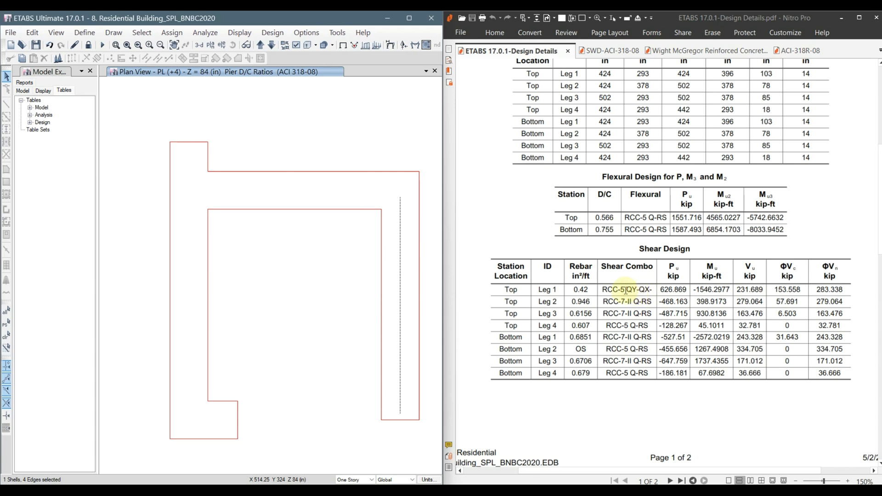
Examine the shear combo of top Leg 1 by highlighting its "QX-" suffix in the Shear Design table.
{"action": "left_click_drag", "start_coordinate": [640, 287], "coordinate": [654, 291]}
{"action": "left_click", "coordinate": [644, 291]}
{"action": "left_click", "coordinate": [629, 292]}
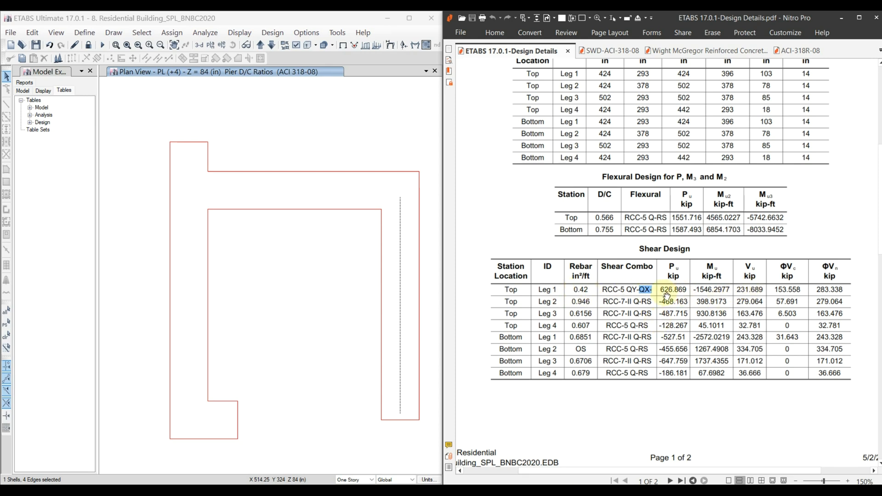
{"action": "left_click", "coordinate": [649, 292]}
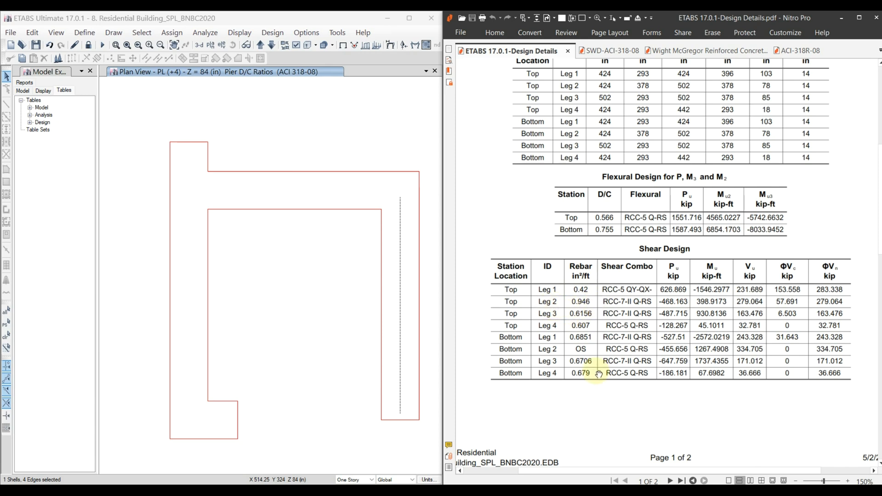
Switch to the numbered leg sketch in Paint and check the Vu values of top legs 1 and 2 beside it.
{"action": "left_click", "coordinate": [515, 492]}
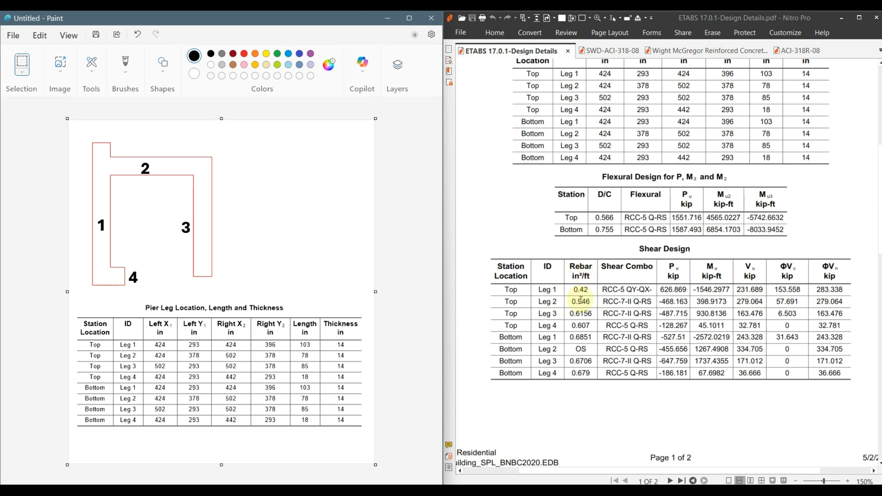
{"action": "mouse_move", "coordinate": [740, 289]}
{"action": "left_mouse_down"}
{"action": "mouse_move", "coordinate": [764, 290]}
{"action": "mouse_move", "coordinate": [760, 302]}
{"action": "left_mouse_up"}
{"action": "left_click", "coordinate": [757, 301]}
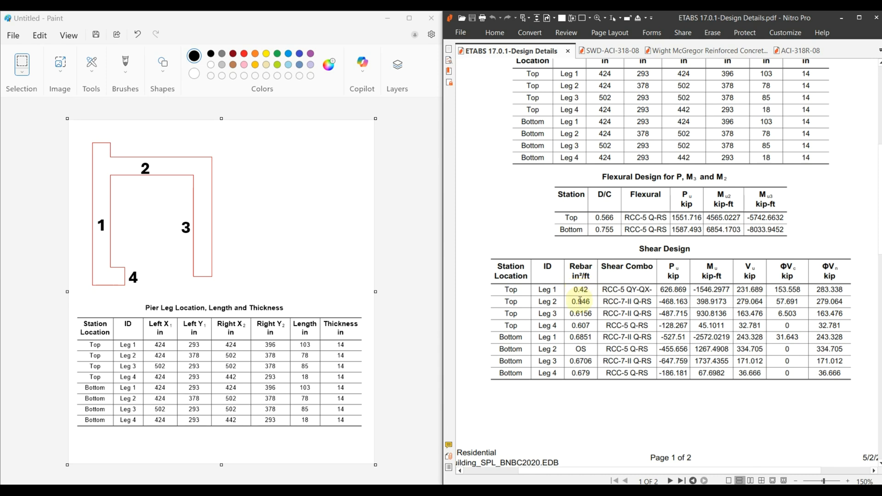
Outline legs 1 and 2 in turn on the Paint sketch with temporary selections to relate them to the Shear Design rows.
{"action": "mouse_move", "coordinate": [76, 133]}
{"action": "left_mouse_down"}
{"action": "mouse_move", "coordinate": [122, 259]}
{"action": "mouse_move", "coordinate": [120, 293]}
{"action": "left_mouse_up"}
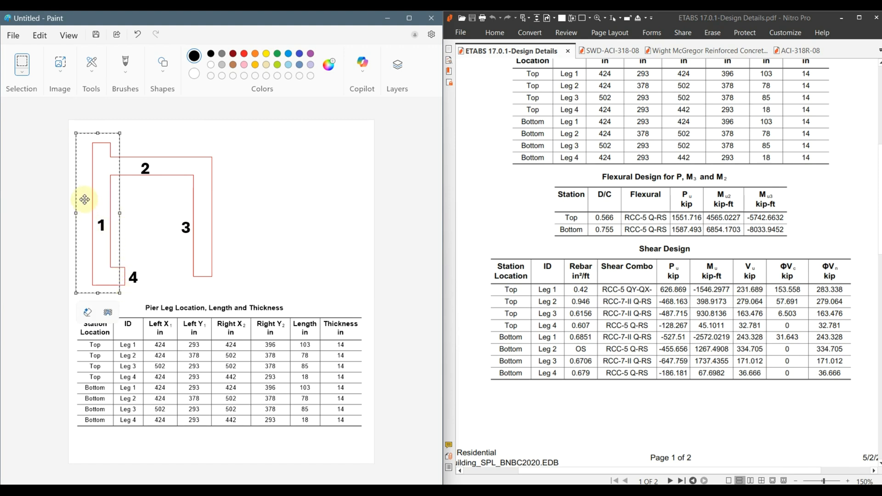
{"action": "left_click", "coordinate": [166, 199]}
{"action": "left_click_drag", "start_coordinate": [104, 151], "coordinate": [217, 179]}
{"action": "left_click", "coordinate": [110, 203]}
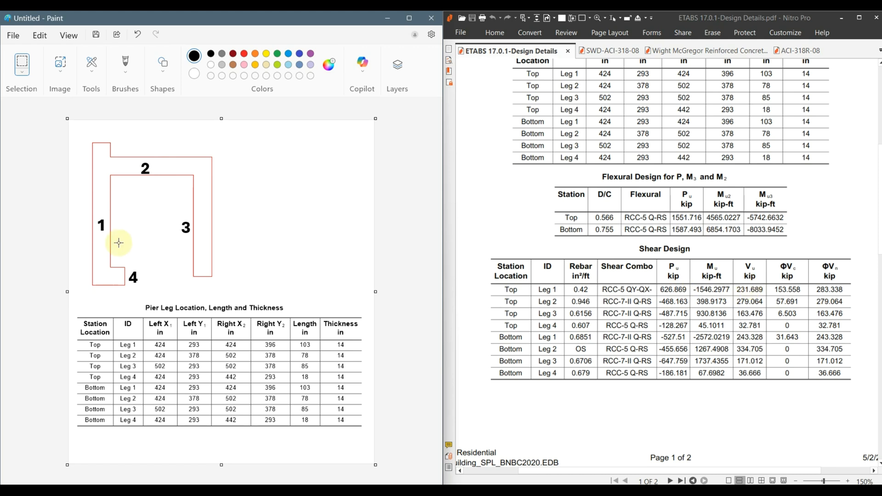
{"action": "mouse_move", "coordinate": [82, 129]}
{"action": "left_mouse_down"}
{"action": "mouse_move", "coordinate": [116, 222]}
{"action": "mouse_move", "coordinate": [118, 297]}
{"action": "left_mouse_up"}
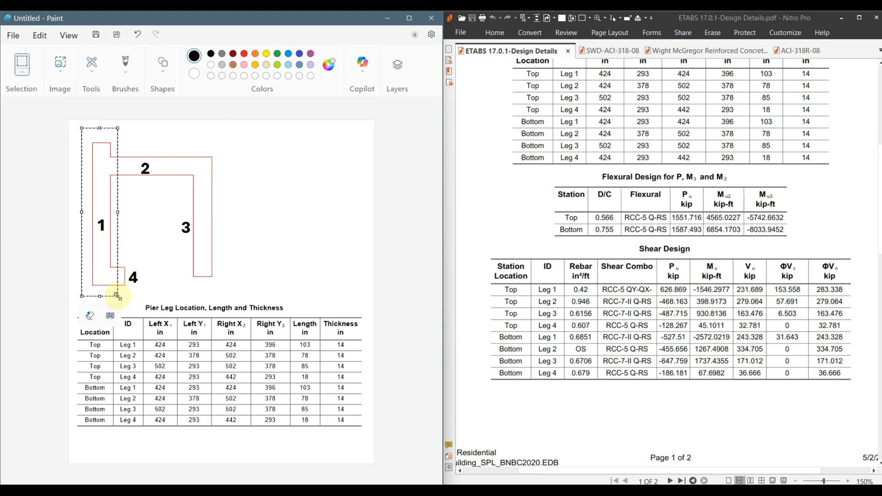
{"action": "left_click", "coordinate": [147, 209]}
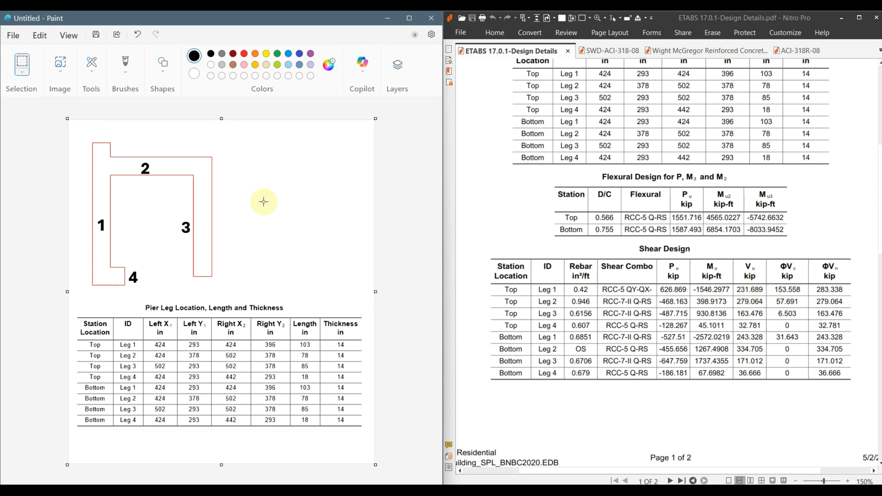
{"action": "left_click_drag", "start_coordinate": [80, 150], "coordinate": [230, 180]}
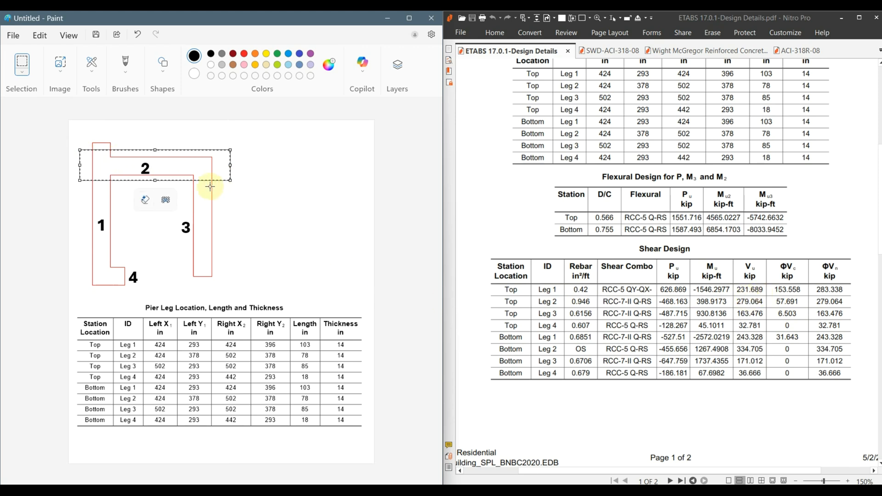
{"action": "left_click", "coordinate": [164, 233]}
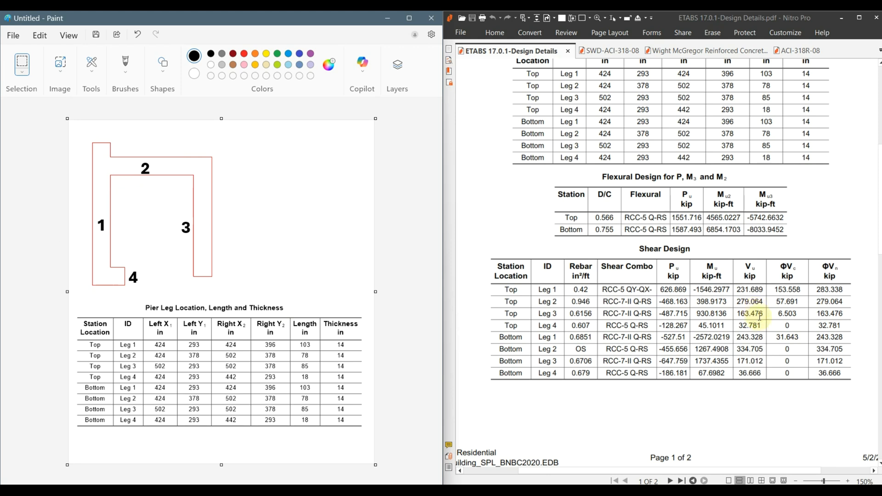
Highlight top Leg 3's Vu value and compare the pier leg lengths with the shear capacities in the Shear Design table.
{"action": "left_click_drag", "start_coordinate": [764, 313], "coordinate": [730, 312]}
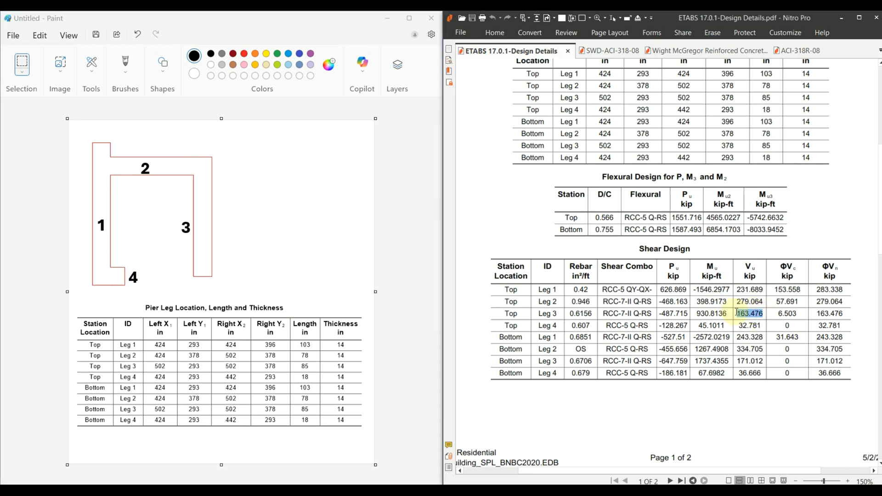
{"action": "left_click", "coordinate": [741, 312]}
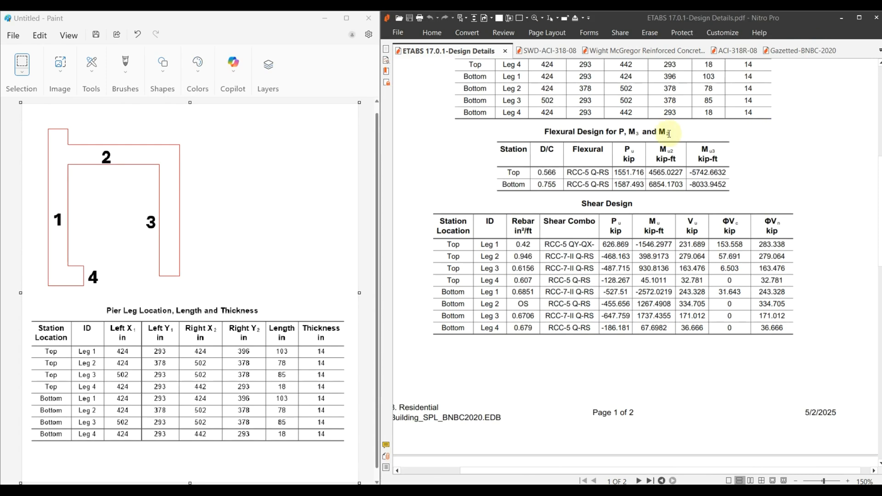
{"action": "scroll", "coordinate": [446, 263], "scroll_direction": "up", "scroll_amount": 5}
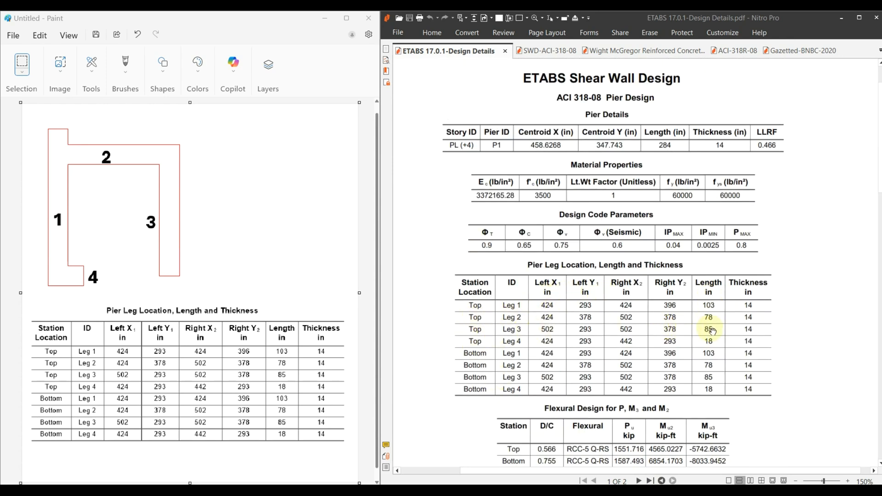
{"action": "scroll", "coordinate": [707, 328], "scroll_direction": "down", "scroll_amount": 5}
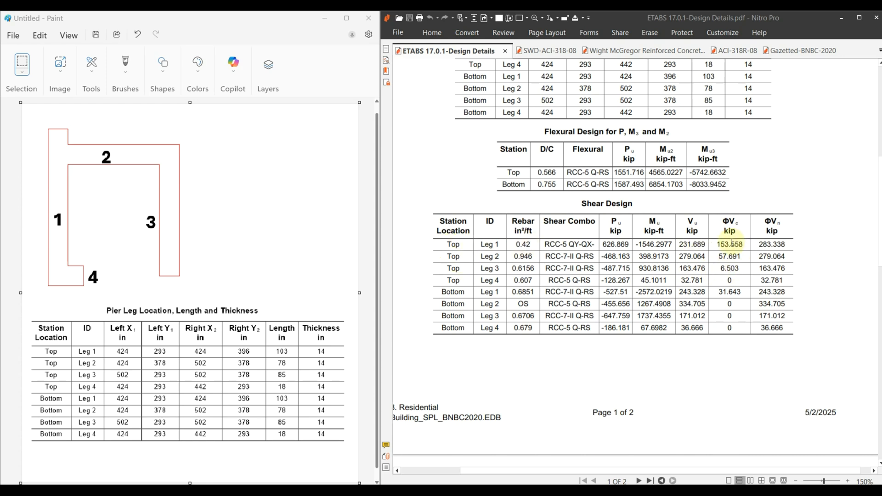
{"action": "scroll", "coordinate": [722, 248], "scroll_direction": "up", "scroll_amount": 3}
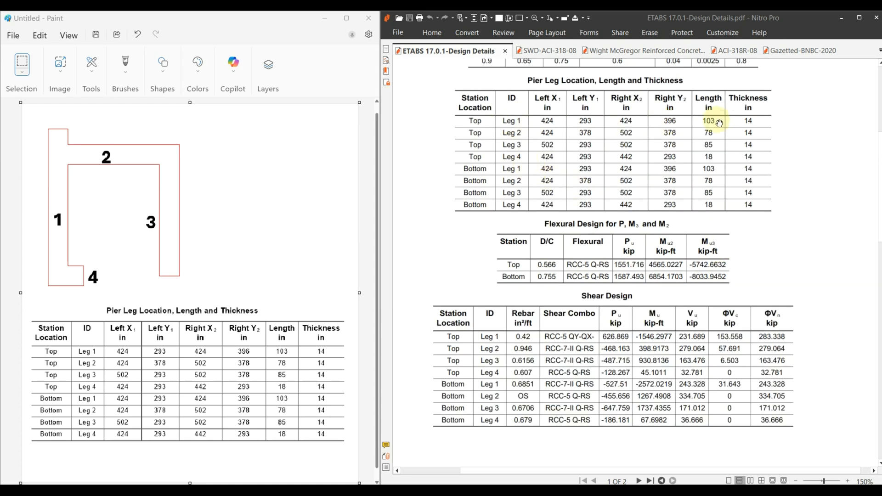
{"action": "scroll", "coordinate": [722, 292], "scroll_direction": "down", "scroll_amount": 3}
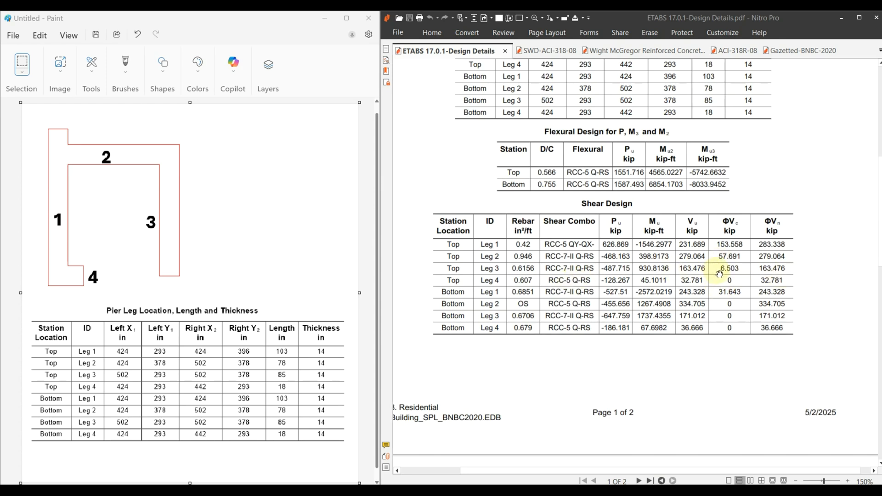
{"action": "left_click", "coordinate": [591, 256]}
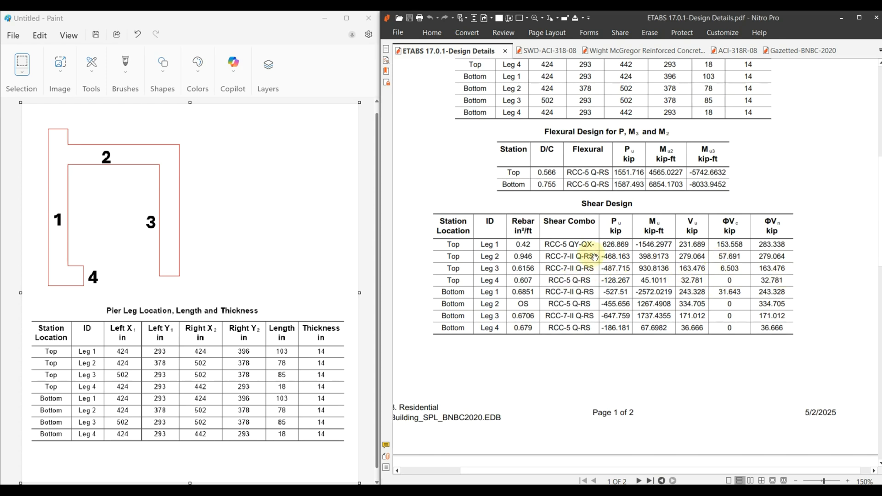
Maximize the PDF window and consult the required shear reinforcing section of the SWD-ACI-318-08 manual.
{"action": "left_click", "coordinate": [859, 18]}
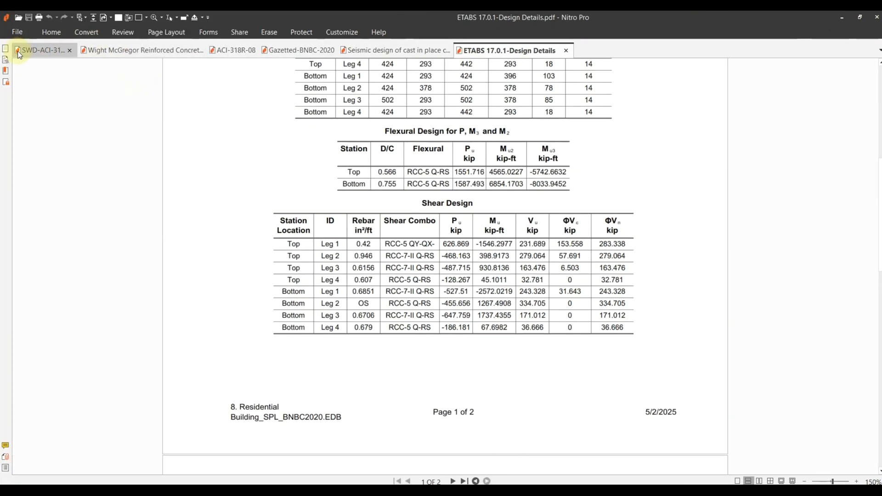
{"action": "left_click", "coordinate": [32, 50]}
{"action": "scroll", "coordinate": [403, 216], "scroll_direction": "up", "scroll_amount": 3}
{"action": "scroll", "coordinate": [475, 225], "scroll_direction": "down", "scroll_amount": 3}
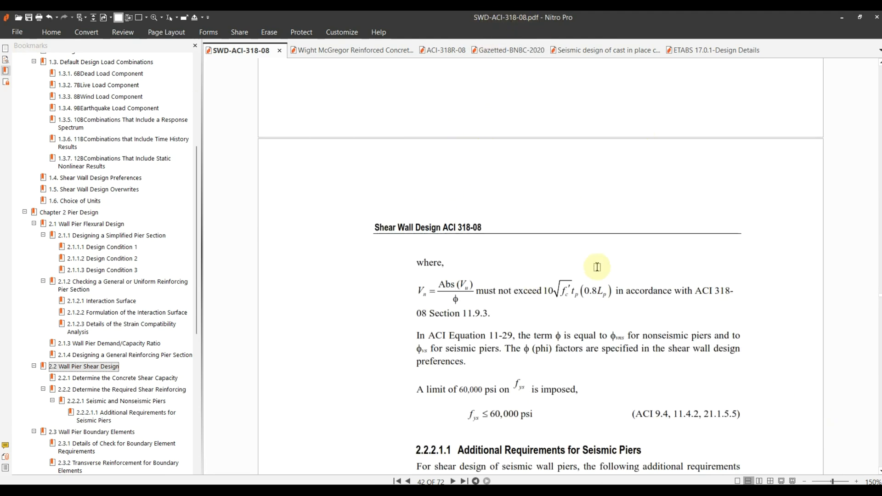
Switch to ETABS and find the ACI 318-08 shear wall design manual in its documentation, leaving the document list without displaying it.
{"action": "left_click", "coordinate": [580, 493]}
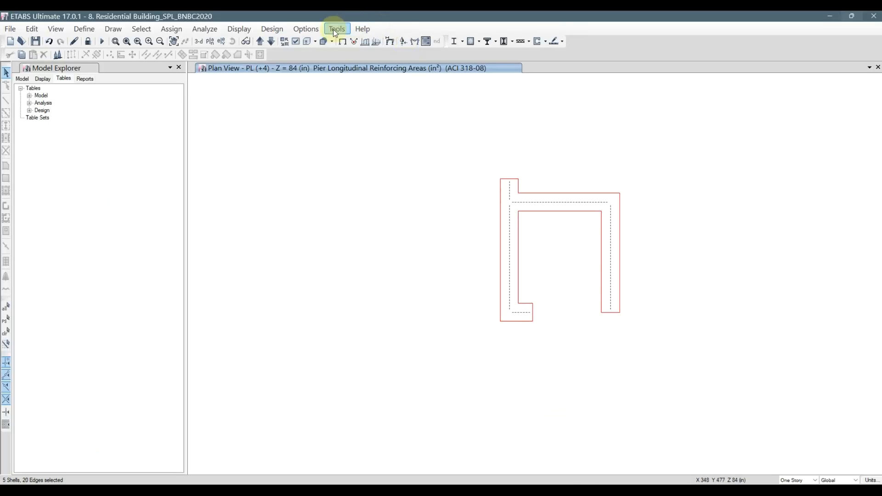
{"action": "left_click", "coordinate": [363, 29]}
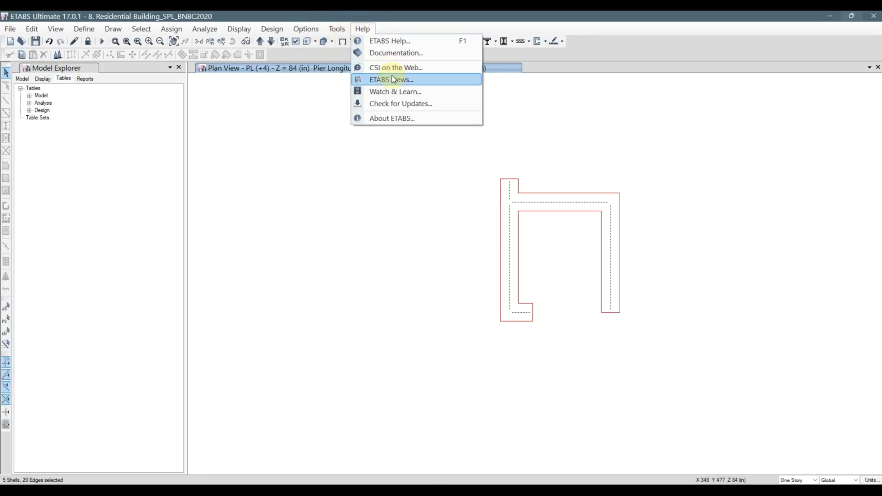
{"action": "left_click", "coordinate": [391, 52]}
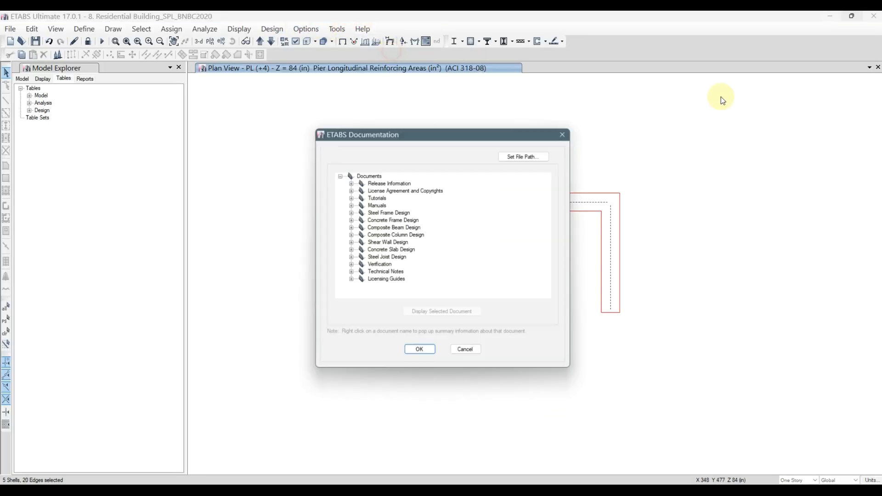
{"action": "left_click", "coordinate": [350, 242]}
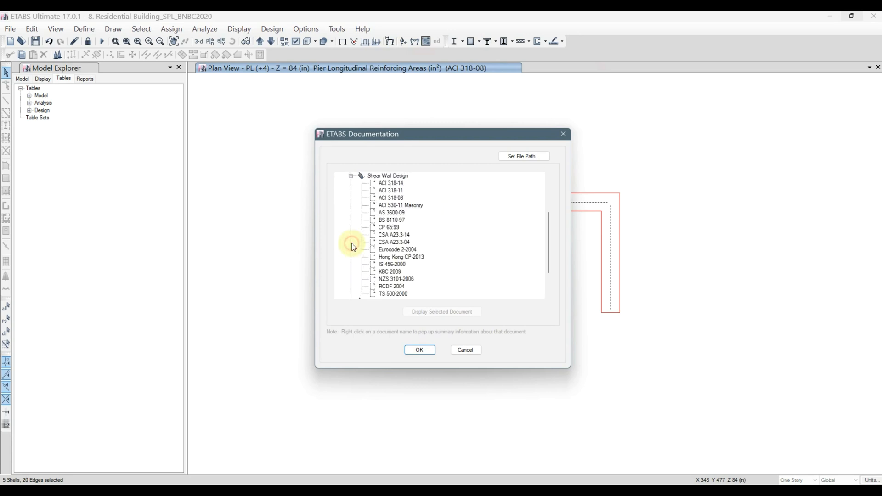
{"action": "left_click", "coordinate": [398, 197]}
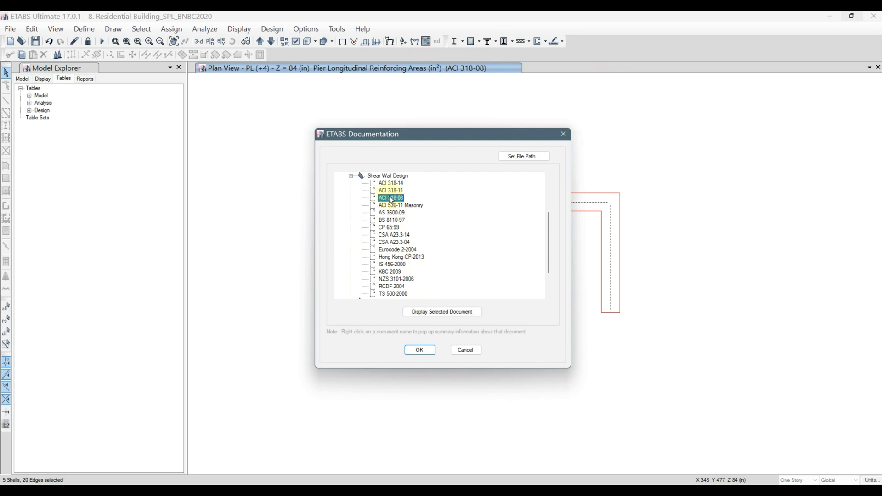
{"action": "left_click", "coordinate": [464, 351]}
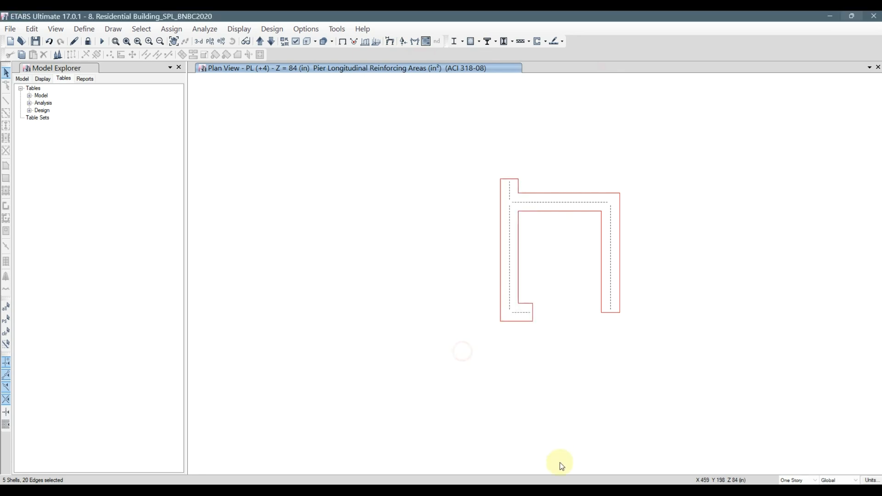
Return to the SWD-ACI-318-08 manual and examine section 2.2 on wall pier shear design and the concrete shear capacity equation in 2.2.1.
{"action": "key", "text": "alt+Tab"}
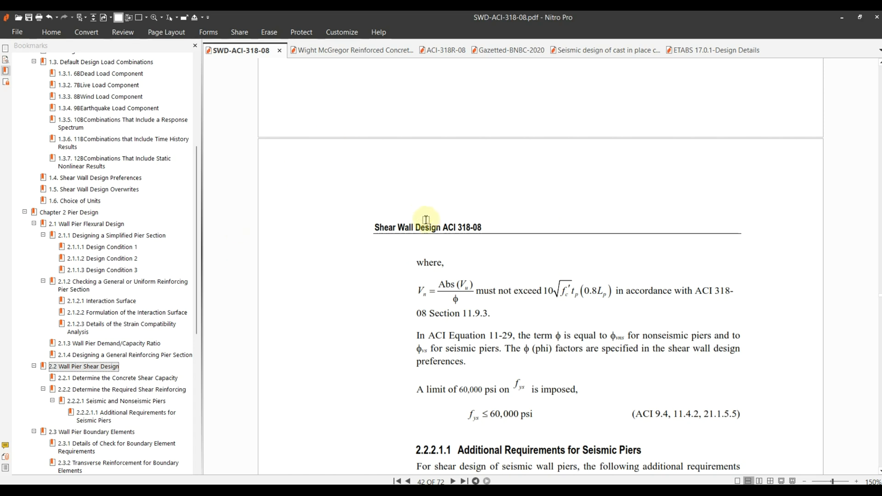
{"action": "scroll", "coordinate": [429, 227], "scroll_direction": "up", "scroll_amount": 2}
{"action": "scroll", "coordinate": [429, 227], "scroll_direction": "up", "scroll_amount": 5}
{"action": "scroll", "coordinate": [427, 236], "scroll_direction": "up", "scroll_amount": 7}
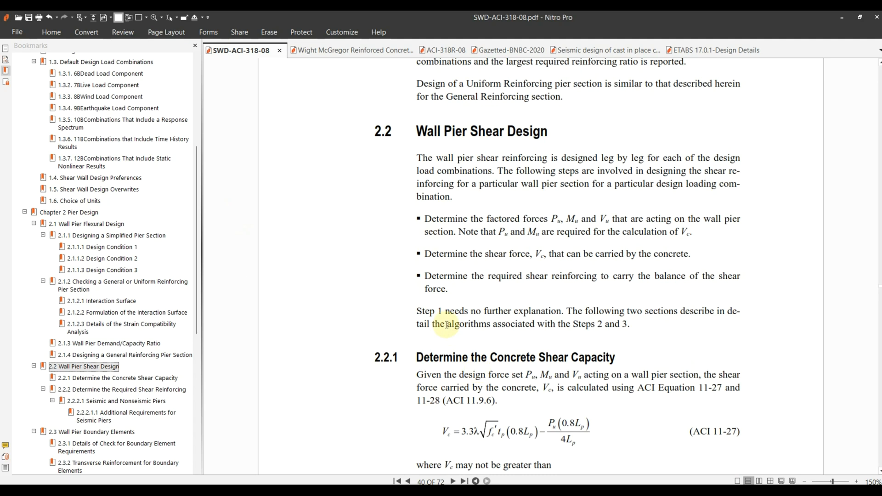
{"action": "scroll", "coordinate": [481, 359], "scroll_direction": "down", "scroll_amount": 2}
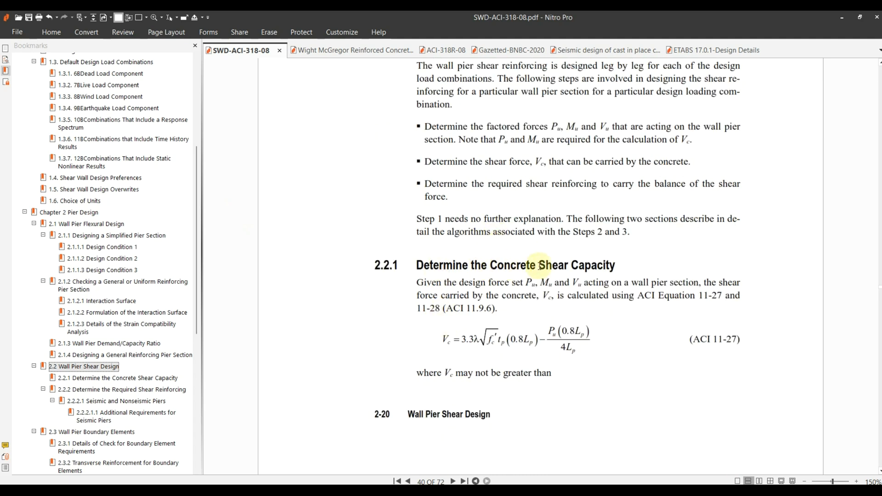
{"action": "scroll", "coordinate": [510, 276], "scroll_direction": "up", "scroll_amount": 2}
{"action": "scroll", "coordinate": [510, 278], "scroll_direction": "down", "scroll_amount": 2}
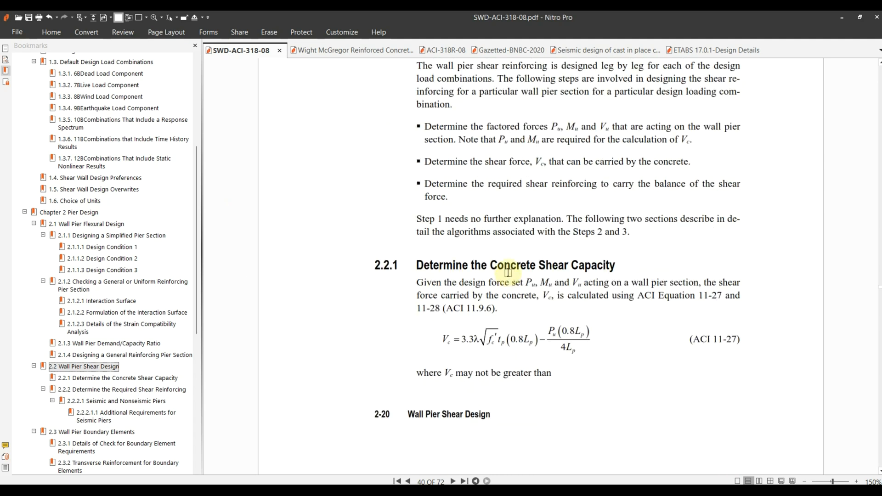
{"action": "scroll", "coordinate": [501, 256], "scroll_direction": "down", "scroll_amount": 2}
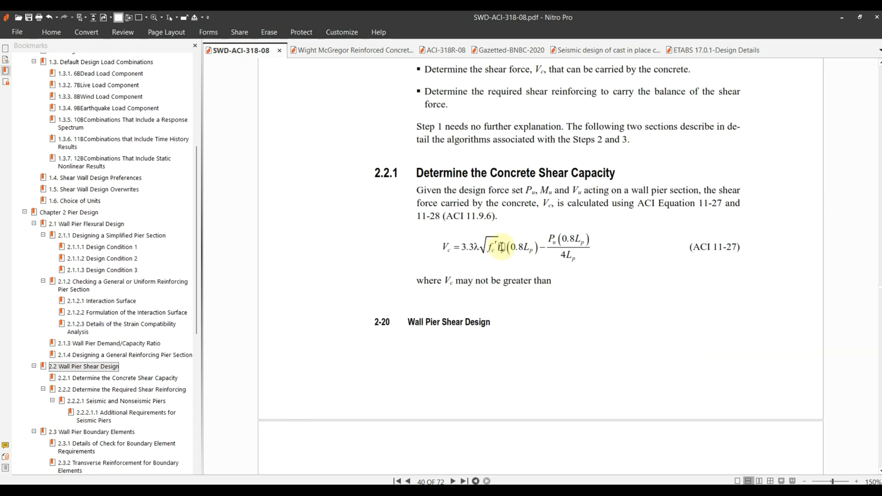
{"action": "scroll", "coordinate": [450, 228], "scroll_direction": "up", "scroll_amount": 2, "text": "ctrl"}
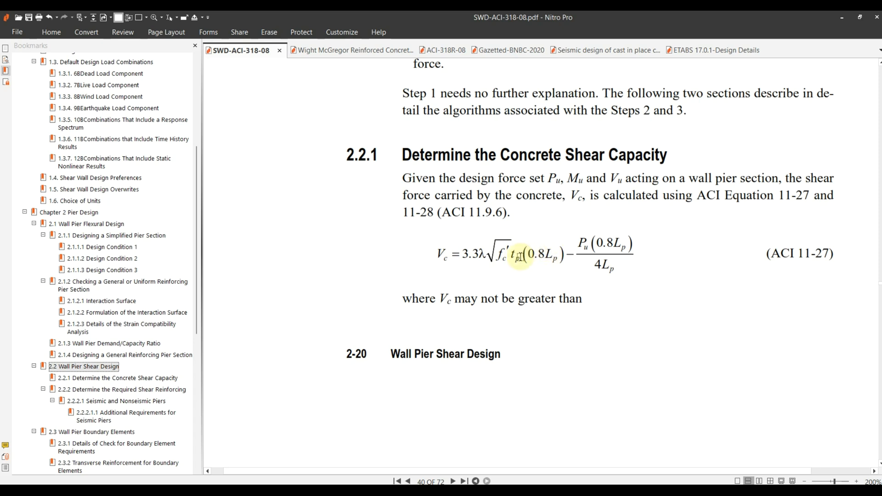
Switch to ETABS, clear the current selection, and change the plan view of the core wall to a 3D view.
{"action": "left_click", "coordinate": [52, 36]}
{"action": "left_click", "coordinate": [54, 45]}
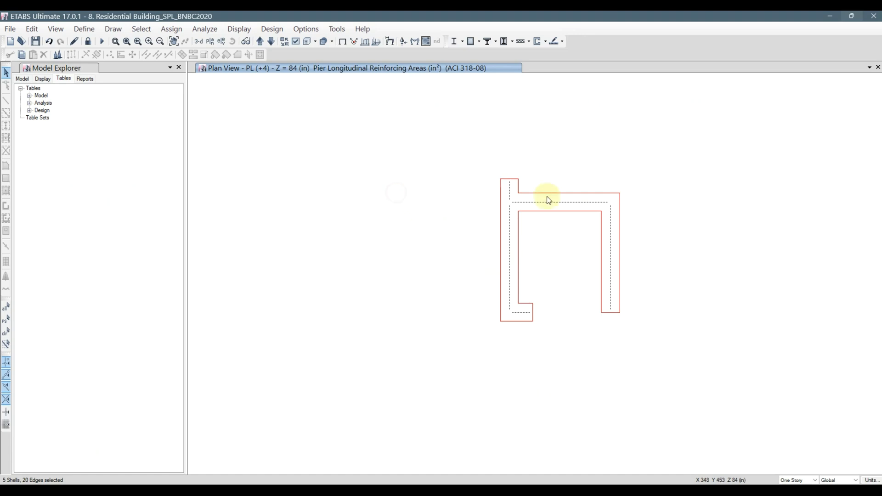
{"action": "right_click", "coordinate": [428, 119]}
{"action": "left_click", "coordinate": [473, 175]}
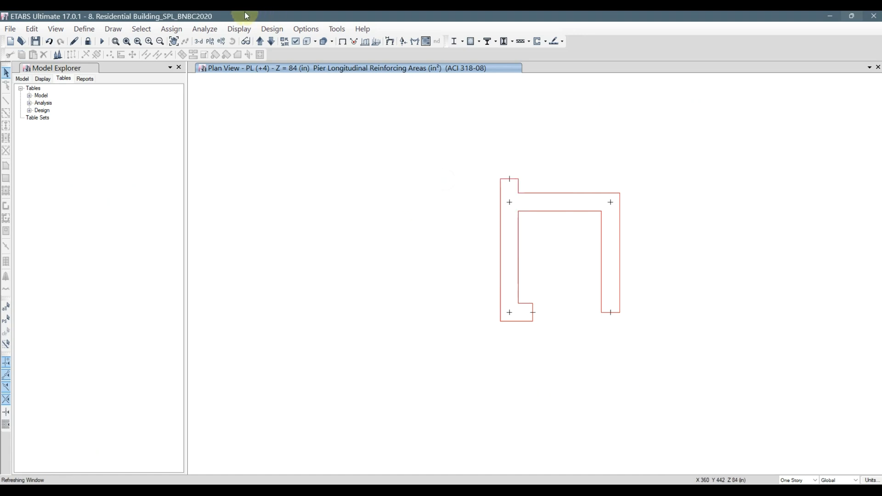
{"action": "left_click", "coordinate": [198, 42]}
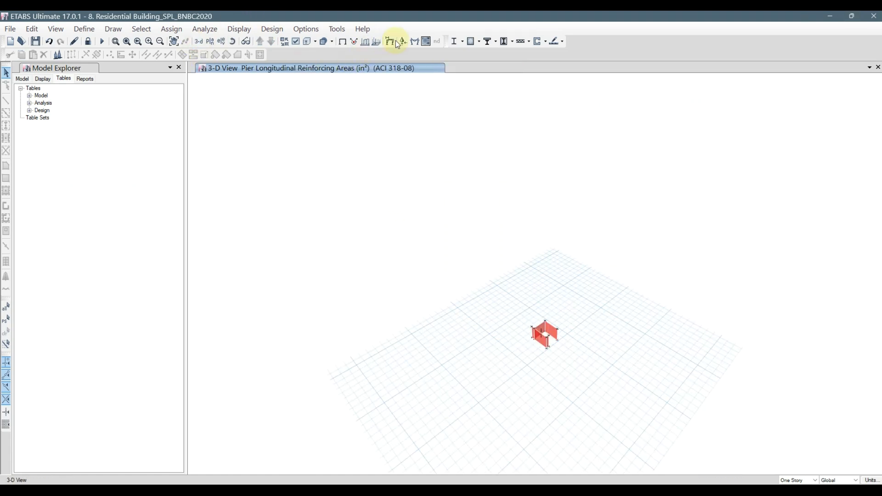
Display the axial force diagram for piers only, using load case QY (R-20), step 1, and examine it on the core wall.
{"action": "left_click", "coordinate": [415, 41]}
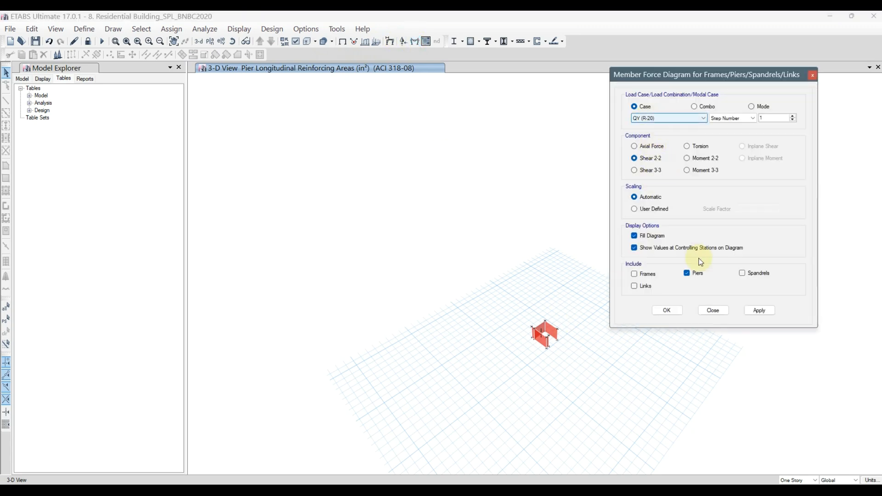
{"action": "left_click", "coordinate": [759, 310]}
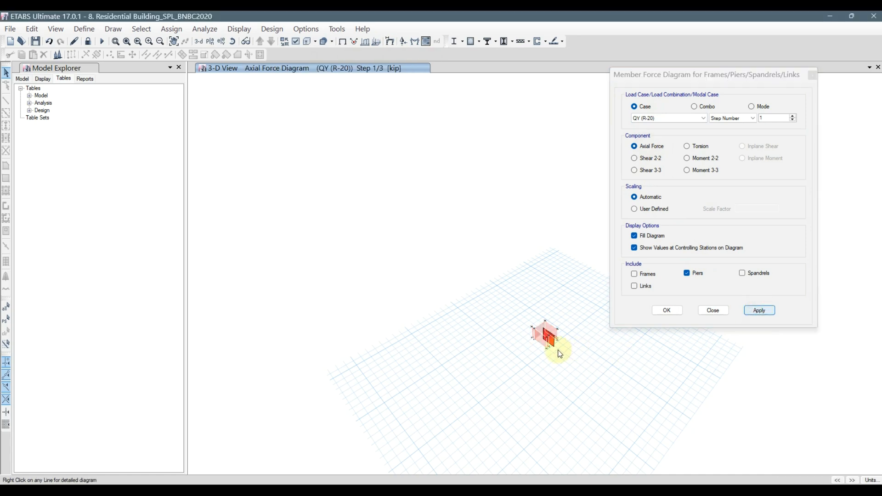
{"action": "scroll", "coordinate": [551, 338], "scroll_direction": "up", "scroll_amount": 5}
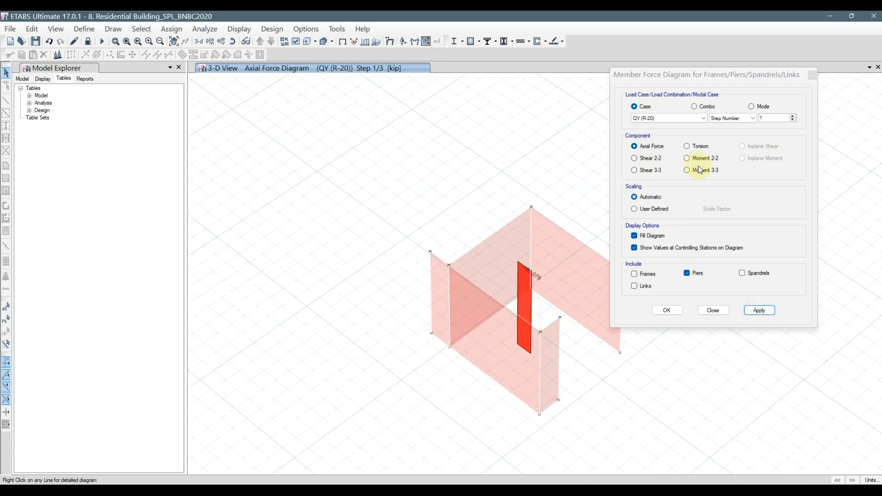
{"action": "middle_click_drag", "start_coordinate": [557, 270], "coordinate": [418, 261]}
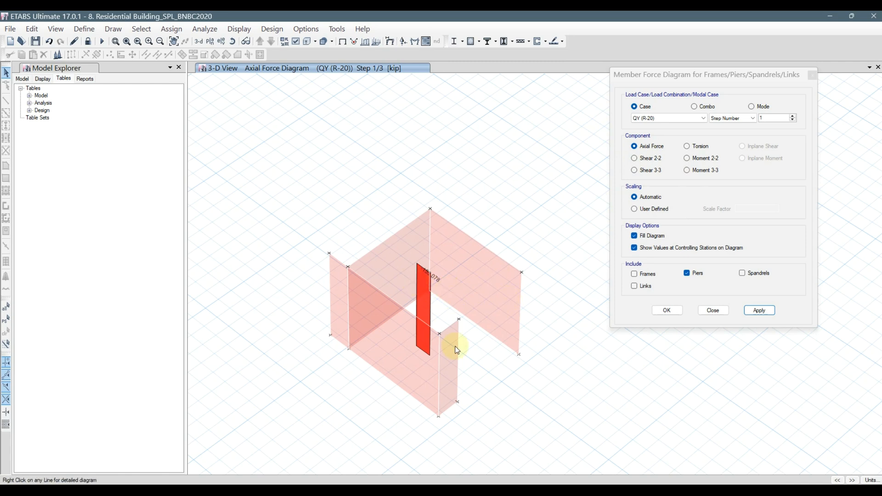
Display the pier's Moment 2-2 diagram followed by its Moment 3-3 diagram for the same load case, and inspect the Moment 3-3 value.
{"action": "left_click", "coordinate": [704, 159]}
{"action": "left_click", "coordinate": [760, 311]}
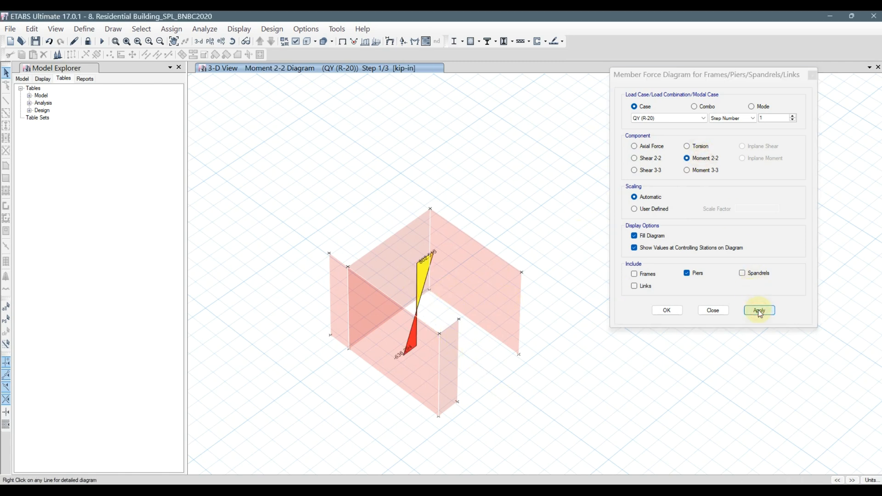
{"action": "left_click", "coordinate": [694, 170]}
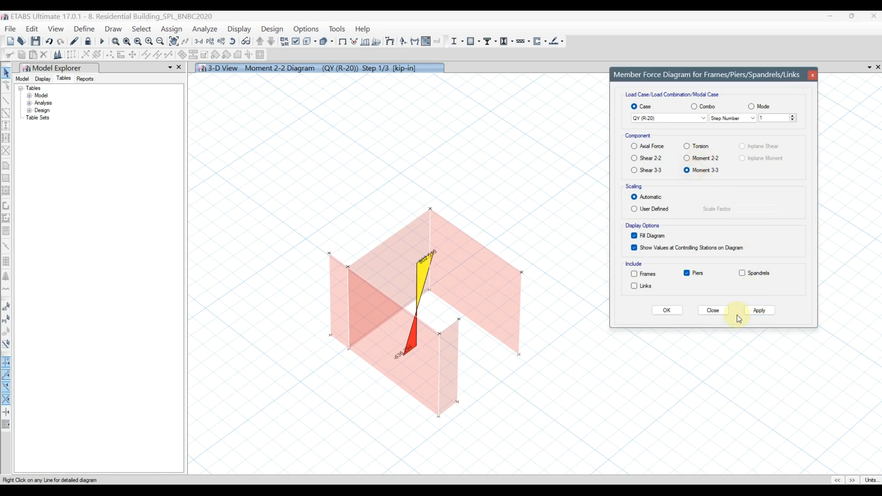
{"action": "left_click", "coordinate": [758, 311]}
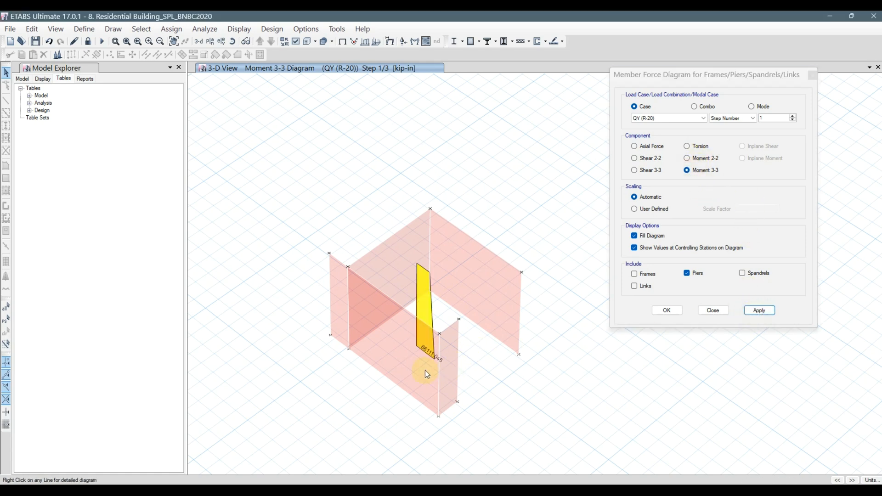
{"action": "scroll", "coordinate": [451, 371], "scroll_direction": "up", "scroll_amount": 4}
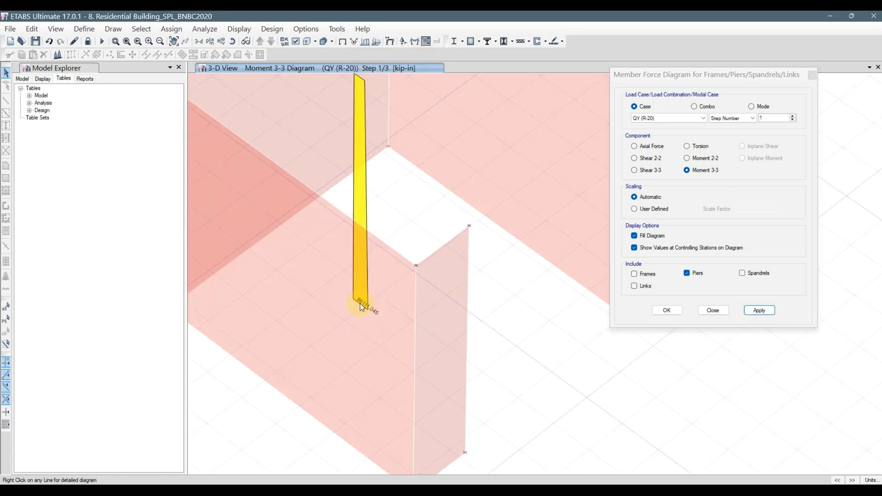
{"action": "scroll", "coordinate": [420, 331], "scroll_direction": "down", "scroll_amount": 4}
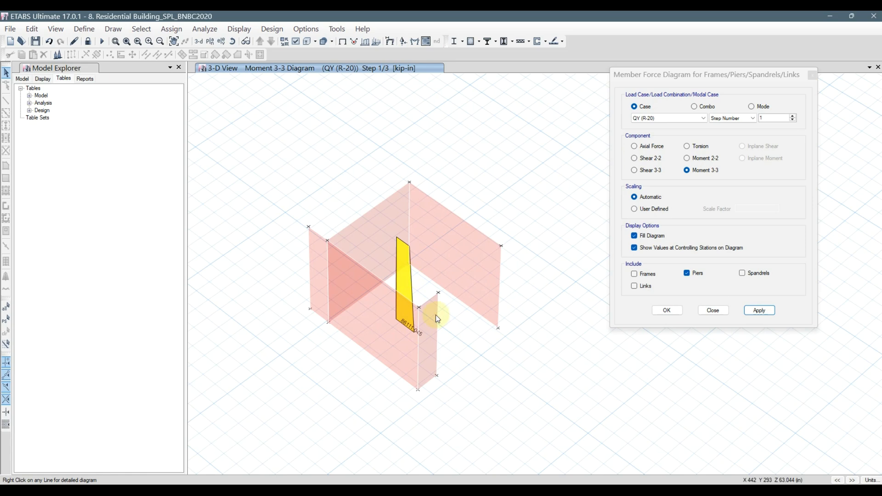
Capture an image of the 3D core wall with its Moment 3-3 diagram, with some of the wall legs selected.
{"action": "mouse_move", "coordinate": [449, 390]}
{"action": "left_mouse_down"}
{"action": "mouse_move", "coordinate": [448, 334]}
{"action": "mouse_move", "coordinate": [433, 295]}
{"action": "left_mouse_up"}
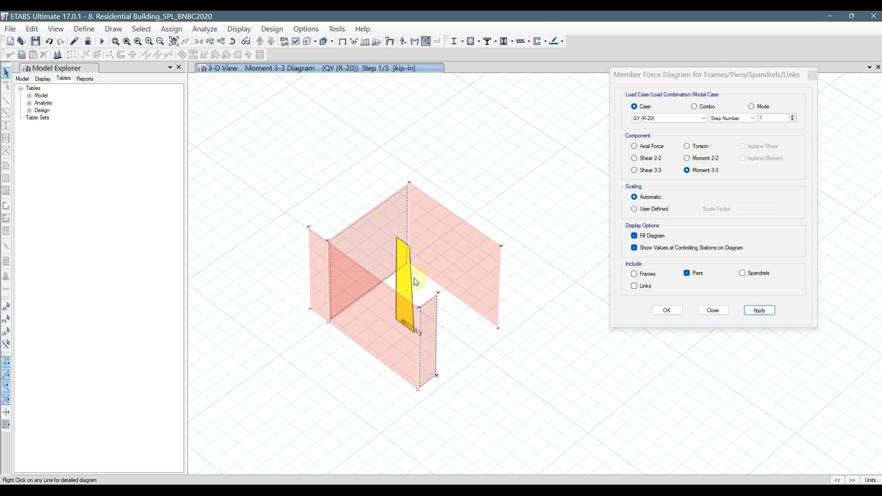
{"action": "scroll", "coordinate": [437, 277], "scroll_direction": "down", "scroll_amount": 3}
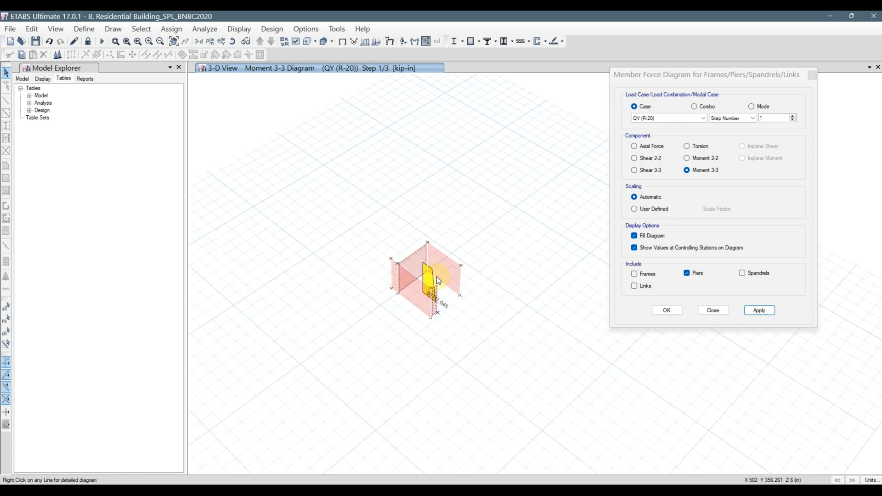
{"action": "scroll", "coordinate": [436, 277], "scroll_direction": "up", "scroll_amount": 3}
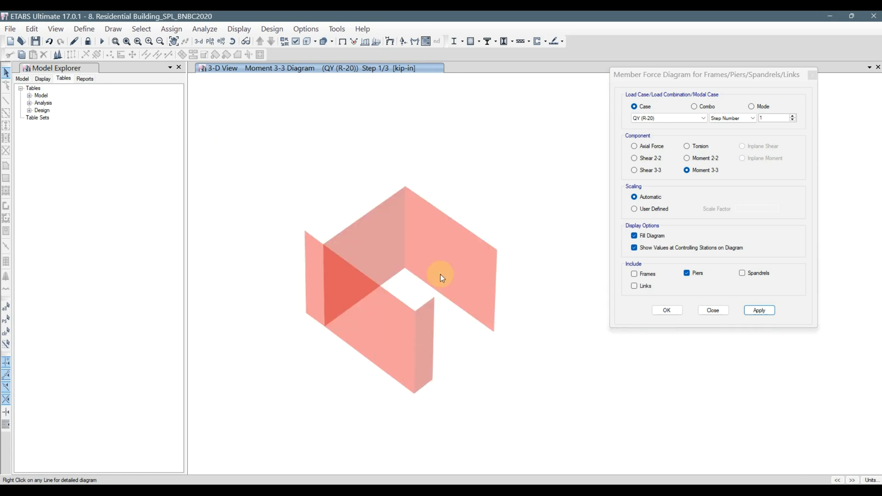
{"action": "left_click_drag", "start_coordinate": [244, 139], "coordinate": [533, 428]}
Switch to the numbered leg sketch in Paint, maximize its window, and widen the canvas to make room for another image.
{"action": "left_click", "coordinate": [654, 490]}
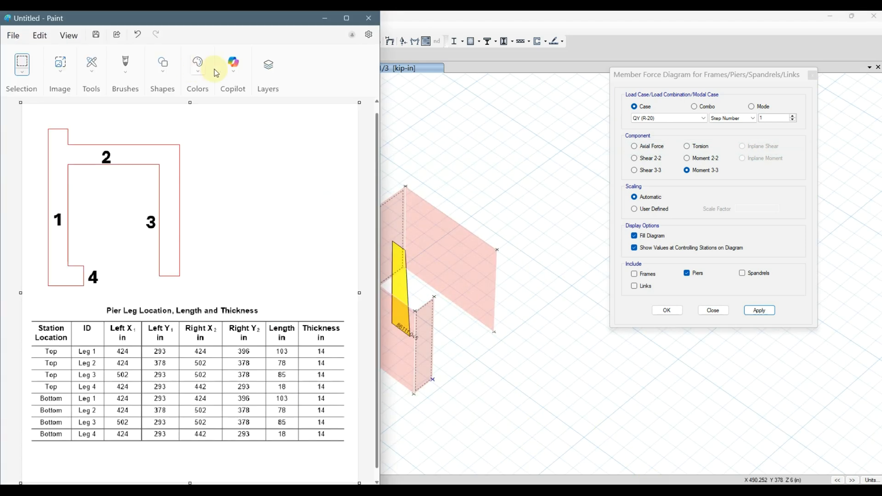
{"action": "left_click", "coordinate": [343, 18]}
{"action": "scroll", "coordinate": [492, 270], "scroll_direction": "down", "scroll_amount": 2, "text": "ctrl"}
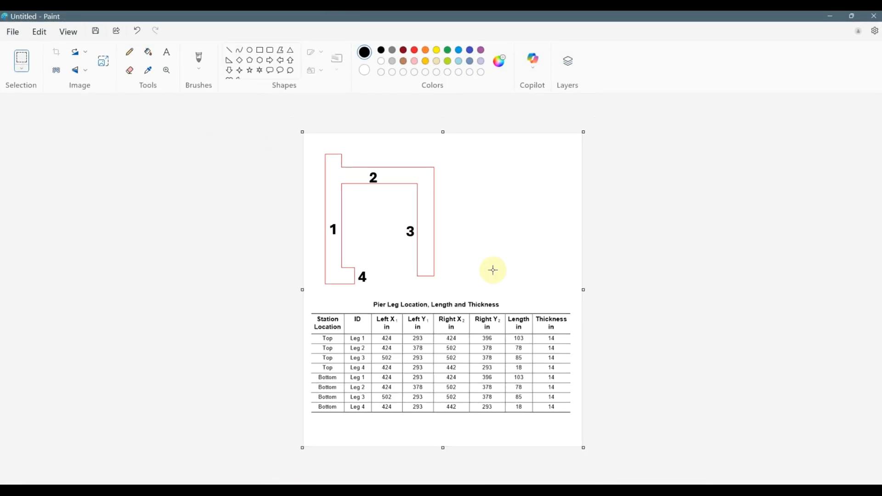
{"action": "left_click_drag", "start_coordinate": [546, 288], "coordinate": [847, 335]}
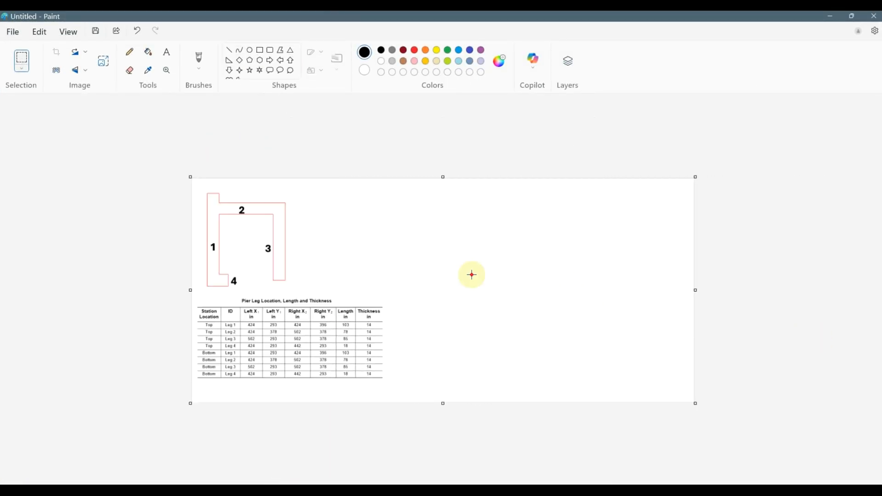
Paste the captured 3D moment diagram and place it in the blank area beside the leg sketch and table.
{"action": "key", "text": "ctrl+v"}
{"action": "mouse_move", "coordinate": [312, 252]}
{"action": "left_mouse_down"}
{"action": "mouse_move", "coordinate": [524, 262]}
{"action": "mouse_move", "coordinate": [449, 335]}
{"action": "mouse_move", "coordinate": [469, 339]}
{"action": "mouse_move", "coordinate": [454, 332]}
{"action": "left_mouse_up"}
{"action": "left_click", "coordinate": [625, 248]}
Draw a diagonal arrow across the pasted 3D core wall with straight lines, and add a curved arc around it.
{"action": "left_click", "coordinate": [229, 50]}
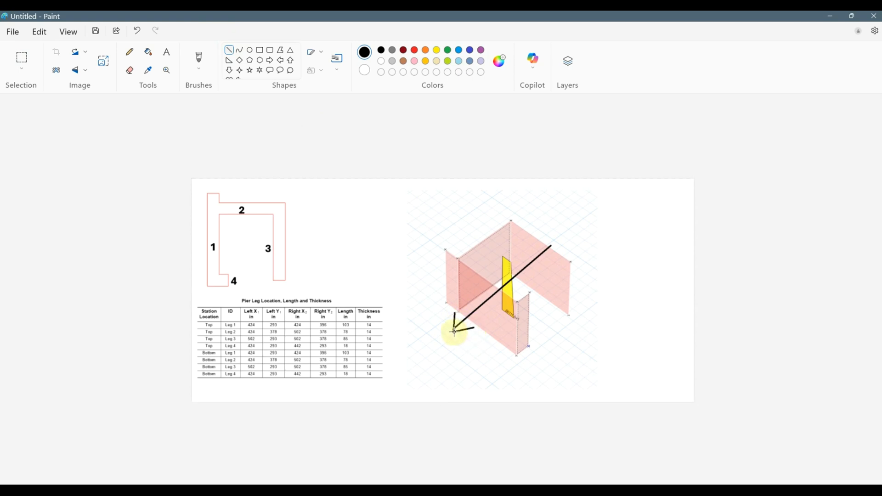
{"action": "left_click", "coordinate": [410, 275]}
{"action": "left_click", "coordinate": [240, 50]}
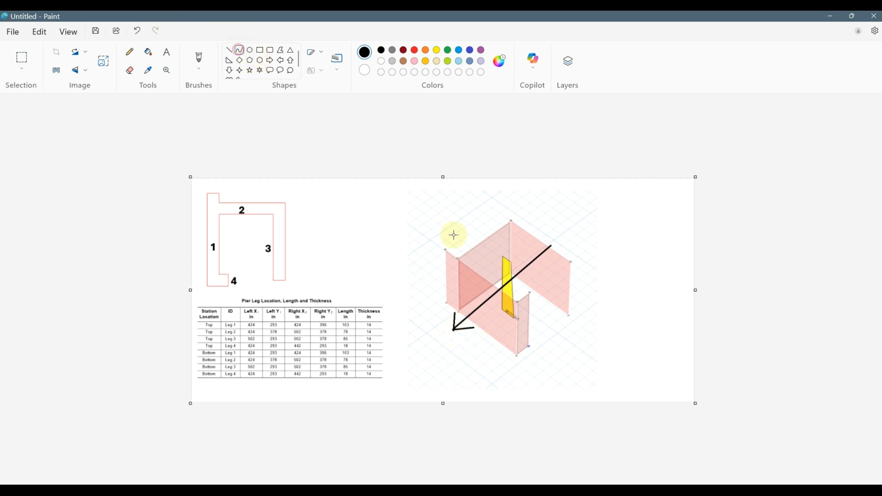
{"action": "left_click_drag", "start_coordinate": [484, 340], "coordinate": [486, 259]}
{"action": "left_click_drag", "start_coordinate": [484, 304], "coordinate": [533, 317]}
{"action": "left_click", "coordinate": [535, 317]}
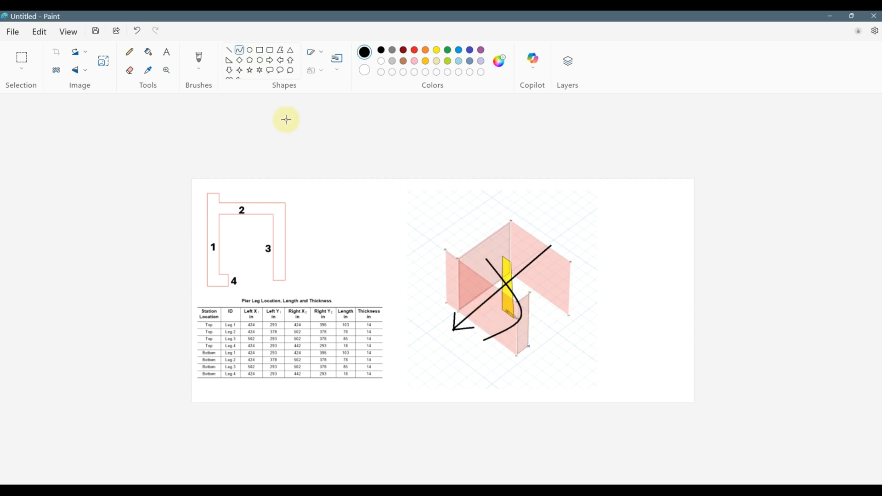
{"action": "left_click", "coordinate": [280, 60]}
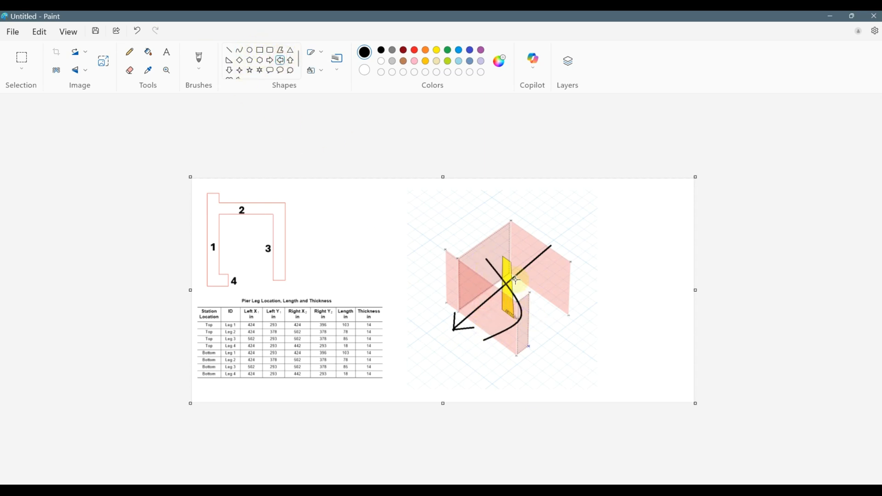
{"action": "left_click_drag", "start_coordinate": [486, 257], "coordinate": [498, 270]}
{"action": "key", "text": "ctrl+z"}
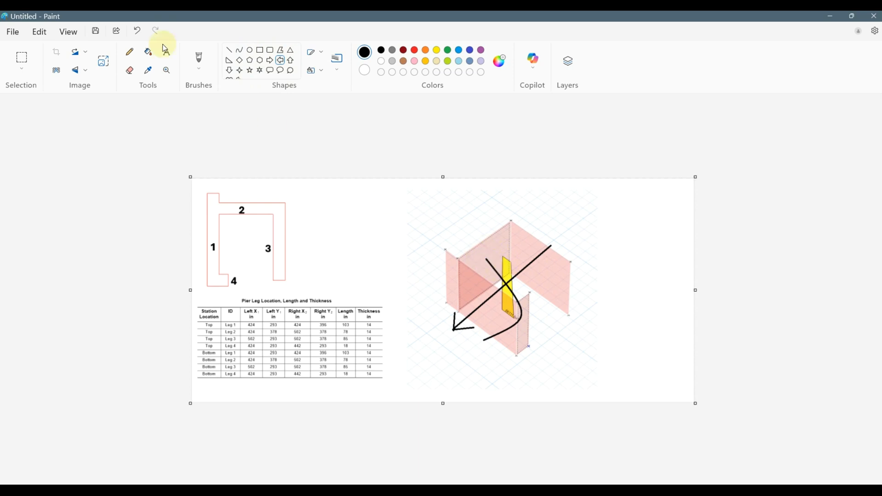
Add a straight-line arrowhead to the upper end of the black curved arc on the 3D core wall.
{"action": "left_click", "coordinate": [229, 49]}
{"action": "mouse_move", "coordinate": [486, 259]}
{"action": "left_mouse_down"}
{"action": "mouse_move", "coordinate": [488, 274]}
{"action": "mouse_move", "coordinate": [502, 263]}
{"action": "left_mouse_up"}
{"action": "left_click", "coordinate": [496, 248]}
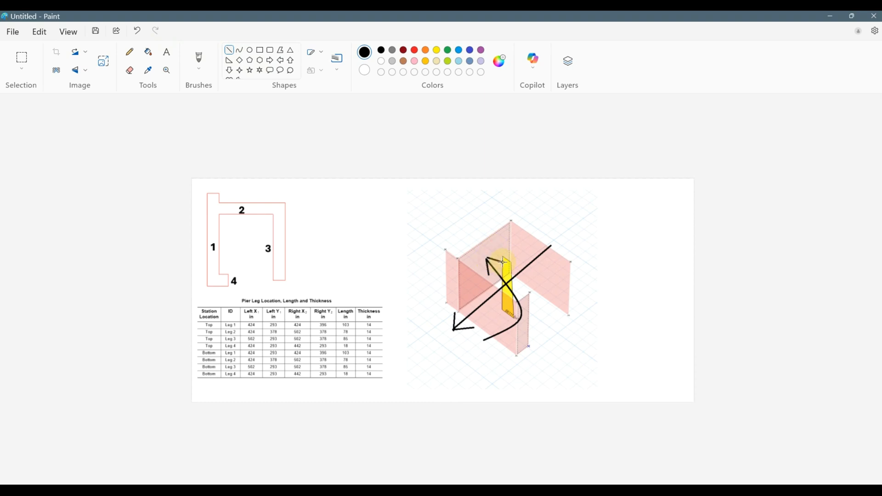
{"action": "left_click", "coordinate": [476, 235]}
Draw three vertical indigo lines on the pasted 3D wall: on the short return leg, the right-hand leg and the long front leg.
{"action": "scroll", "coordinate": [493, 336], "scroll_direction": "up", "scroll_amount": 3, "text": "ctrl"}
{"action": "left_click_drag", "start_coordinate": [558, 348], "coordinate": [560, 400]}
{"action": "left_click", "coordinate": [437, 51]}
{"action": "left_click", "coordinate": [448, 50]}
{"action": "left_click", "coordinate": [469, 51]}
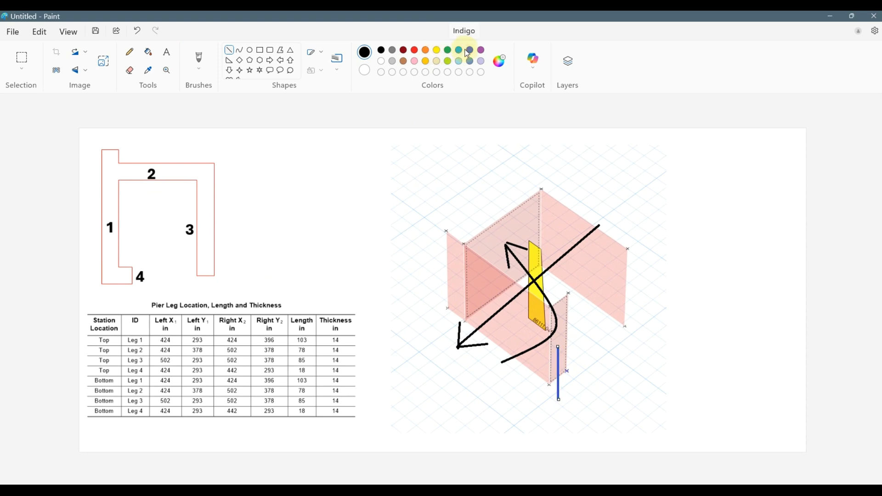
{"action": "left_click", "coordinate": [604, 341]}
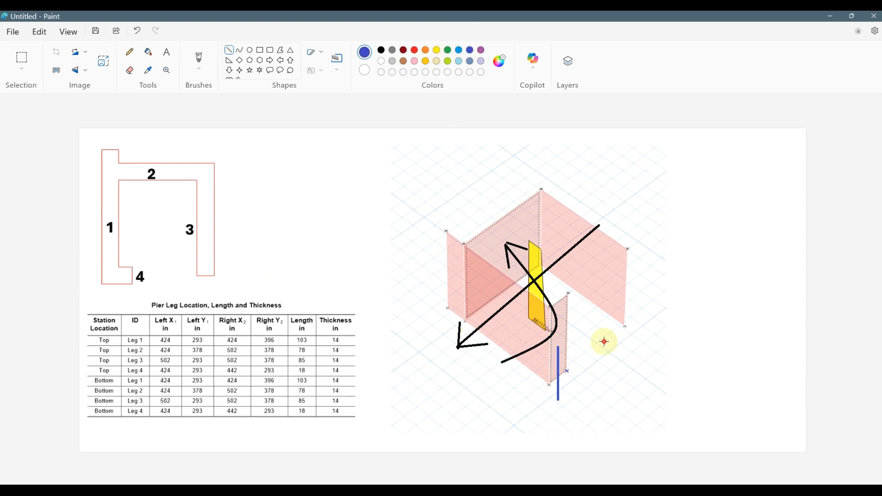
{"action": "left_click_drag", "start_coordinate": [615, 286], "coordinate": [616, 356]}
{"action": "left_click_drag", "start_coordinate": [514, 325], "coordinate": [515, 393]}
{"action": "left_click_drag", "start_coordinate": [515, 350], "coordinate": [527, 357]}
{"action": "left_click", "coordinate": [470, 178]}
Draw a vertical red line on the back leg of the pasted 3D core wall.
{"action": "left_click", "coordinate": [415, 51]}
{"action": "left_click_drag", "start_coordinate": [500, 207], "coordinate": [508, 264]}
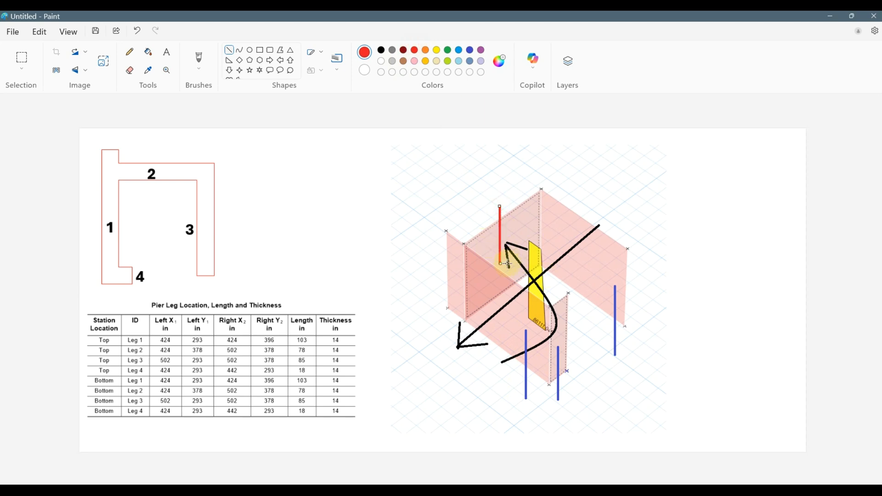
{"action": "left_click", "coordinate": [582, 382]}
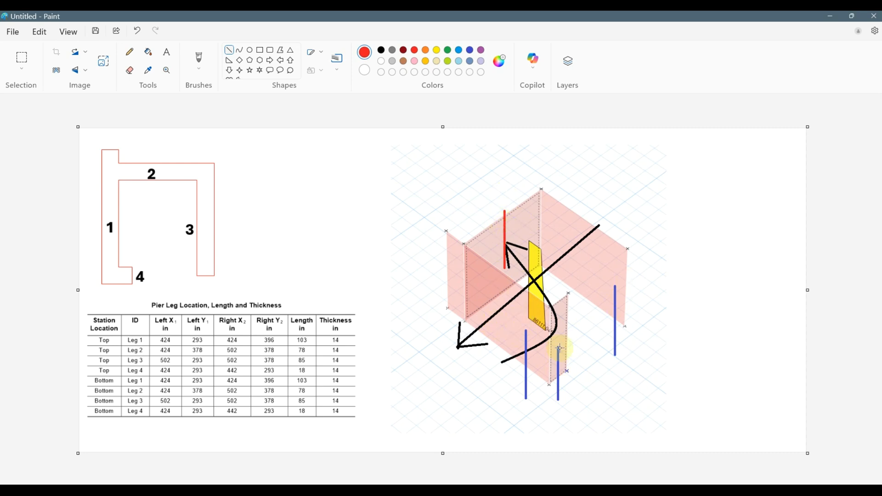
Switch to Nitro Pro and examine the leg-by-leg Shear Design table in the ETABS 17.0.1-Design Details document.
{"action": "left_click", "coordinate": [596, 490]}
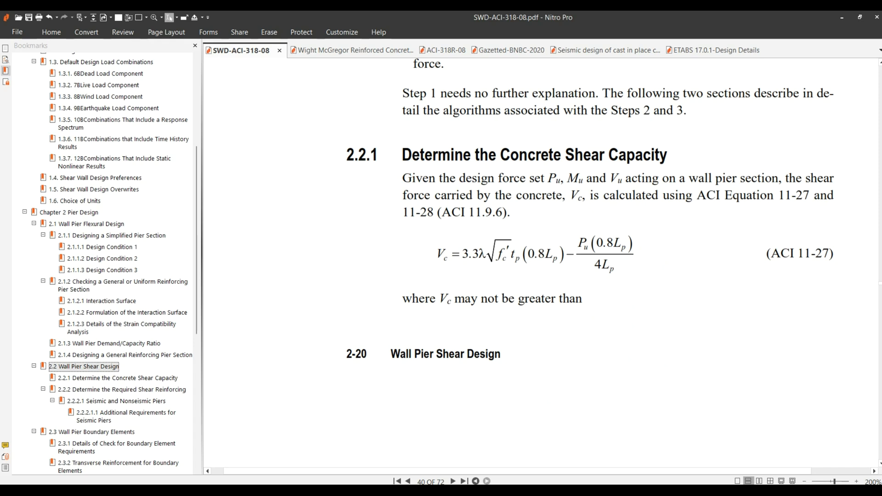
{"action": "left_click", "coordinate": [699, 51]}
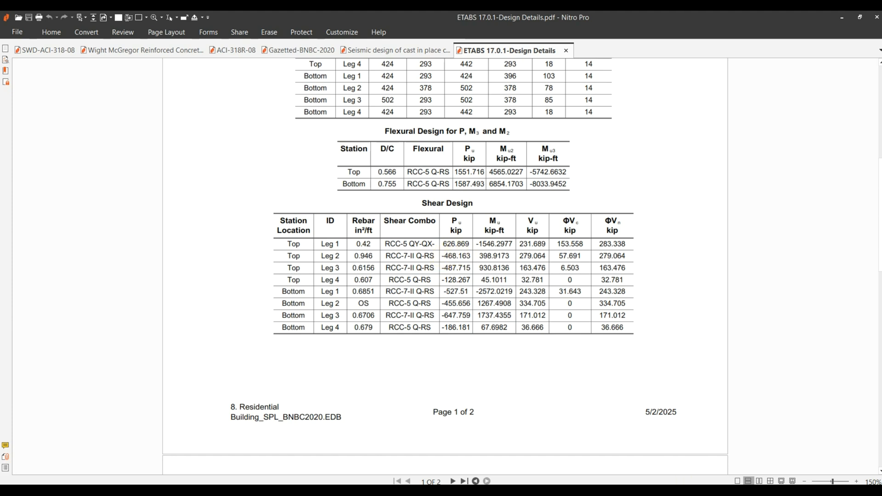
Switch to ETABS and examine the pier's Moment 3-3 and Axial Force diagrams for load case QY (R-20).
{"action": "left_click", "coordinate": [576, 452]}
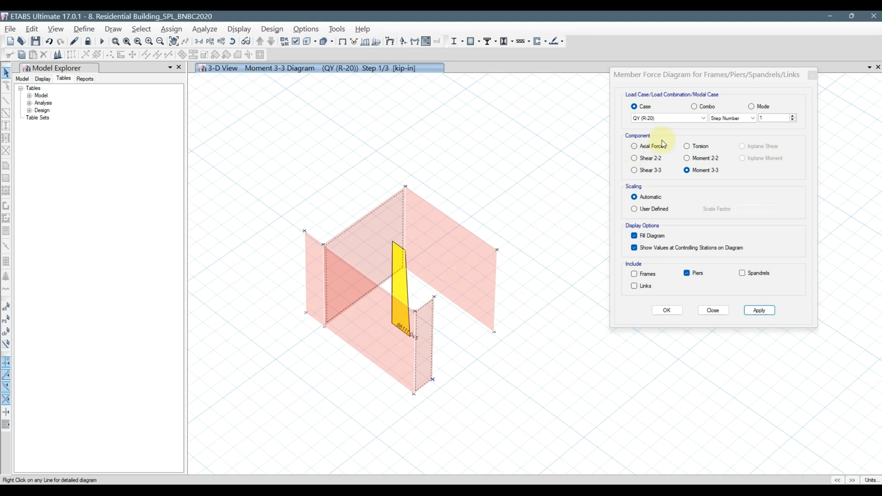
{"action": "mouse_move", "coordinate": [392, 322]}
{"action": "left_click", "coordinate": [651, 146]}
{"action": "left_click", "coordinate": [759, 310]}
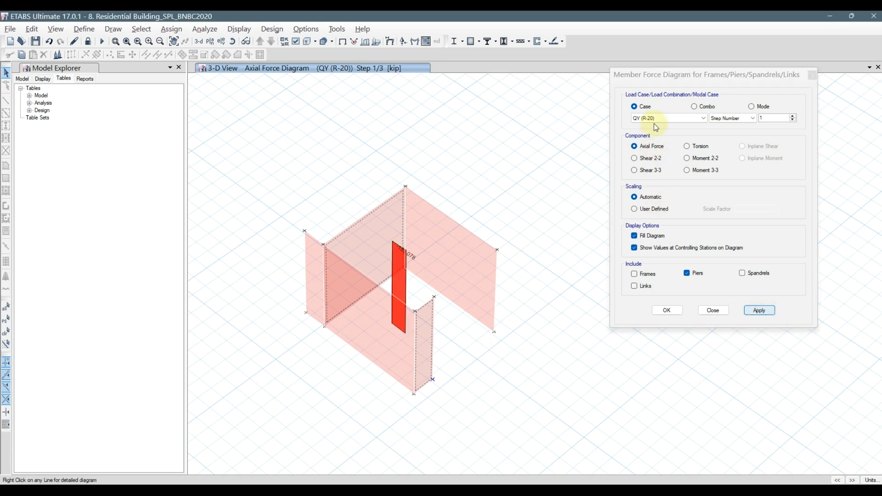
{"action": "mouse_move", "coordinate": [392, 319]}
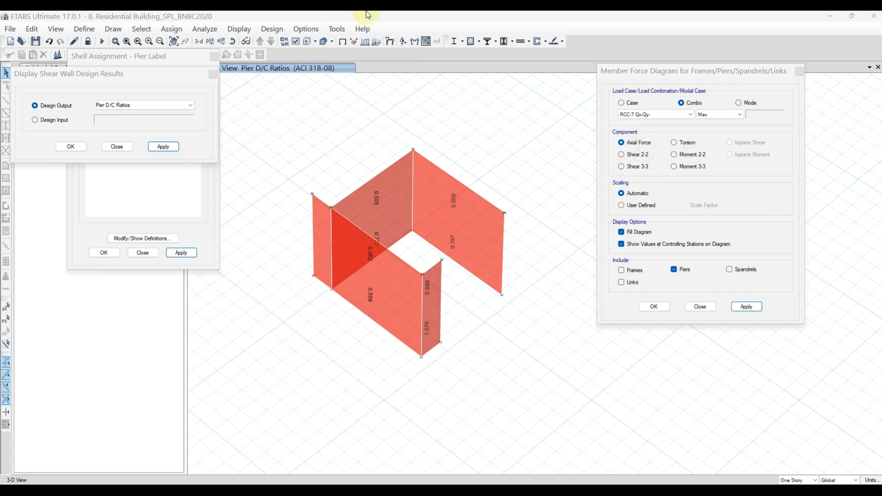
Show the undeformed core wall with its pier labels, and briefly select wall PW12 to inspect the separate piers.
{"action": "left_click", "coordinate": [342, 42]}
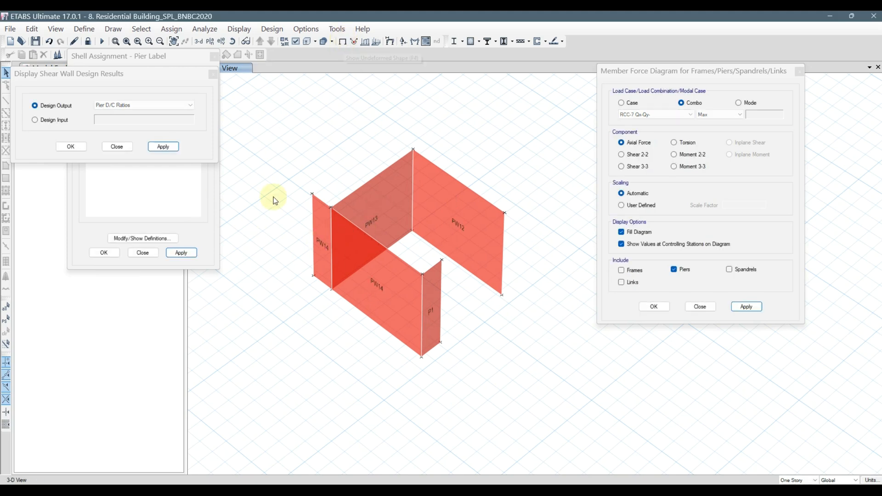
{"action": "left_click", "coordinate": [471, 230]}
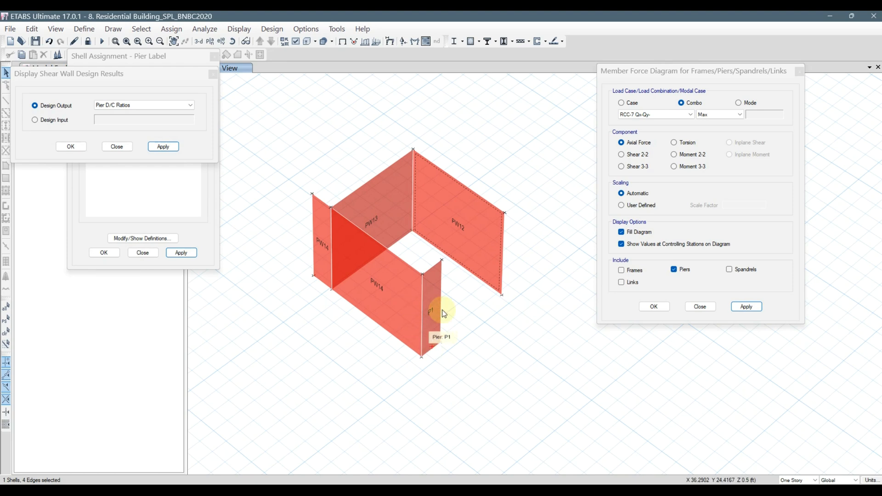
{"action": "scroll", "coordinate": [410, 213], "scroll_direction": "up", "scroll_amount": 3}
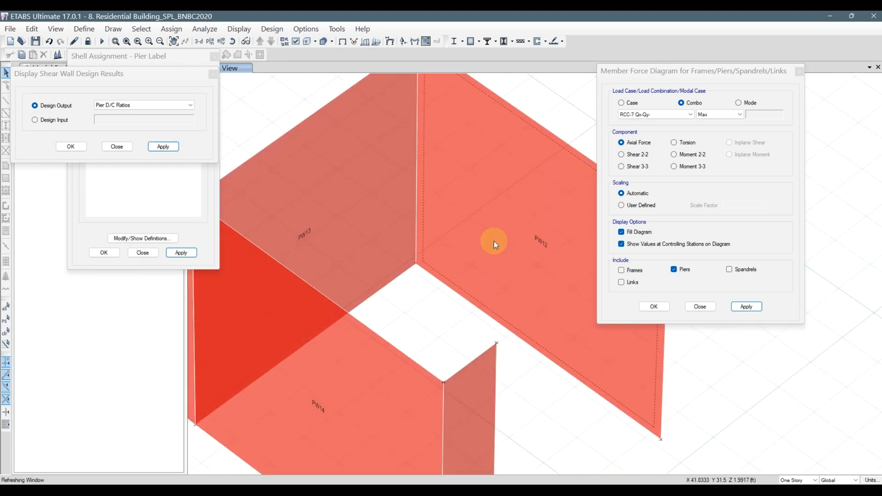
{"action": "scroll", "coordinate": [334, 226], "scroll_direction": "down", "scroll_amount": 3}
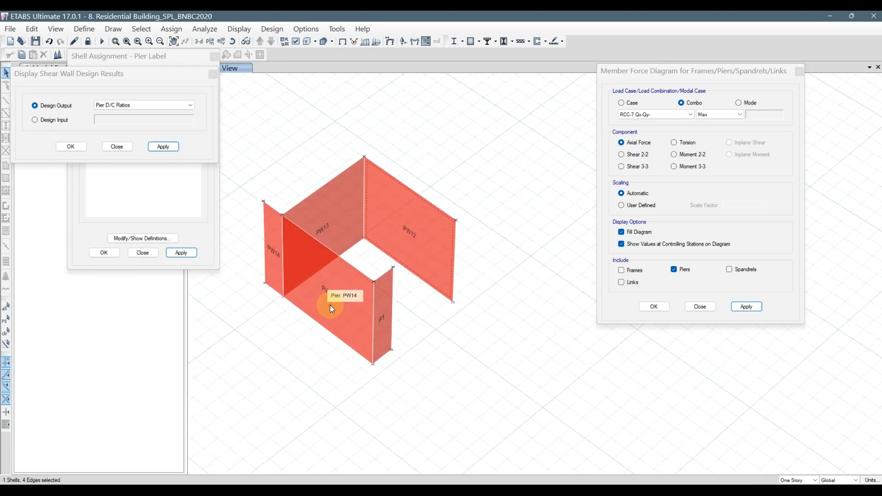
{"action": "left_click", "coordinate": [367, 219]}
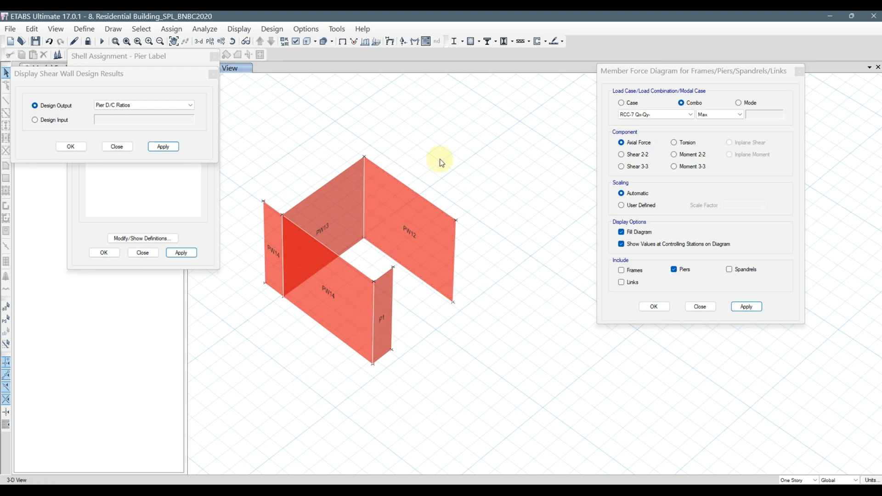
Assign uniform reinforcing to all core walls: Concrete_3.5 Ksi, size 20 bars at 4 in, 2.5 in cover, Reinforcement to be Checked.
{"action": "left_click_drag", "start_coordinate": [477, 380], "coordinate": [238, 145]}
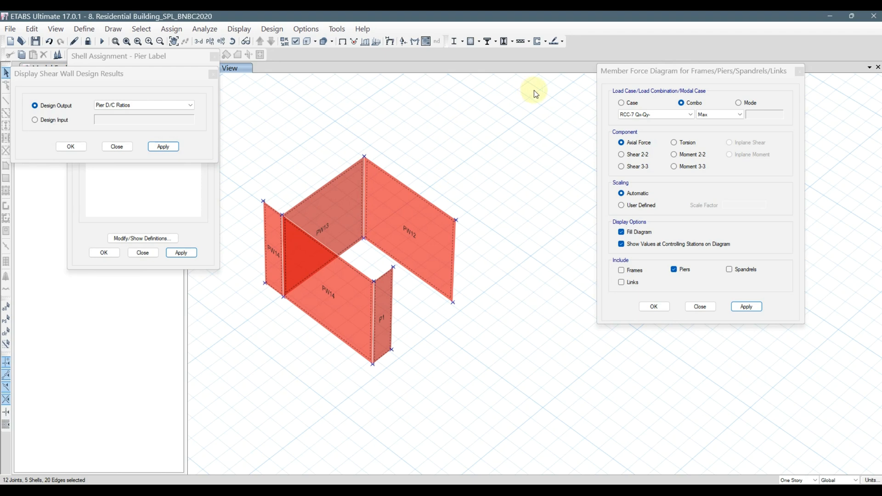
{"action": "left_click", "coordinate": [545, 41]}
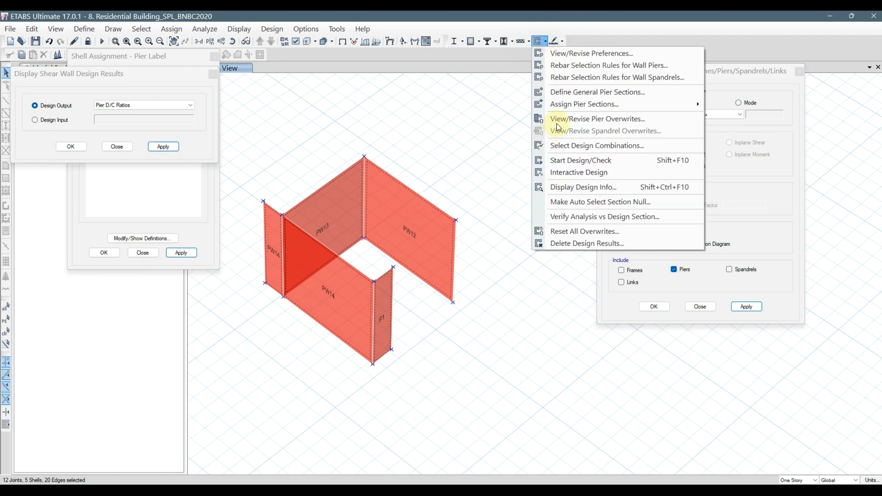
{"action": "mouse_move", "coordinate": [597, 103]}
{"action": "left_click", "coordinate": [773, 117]}
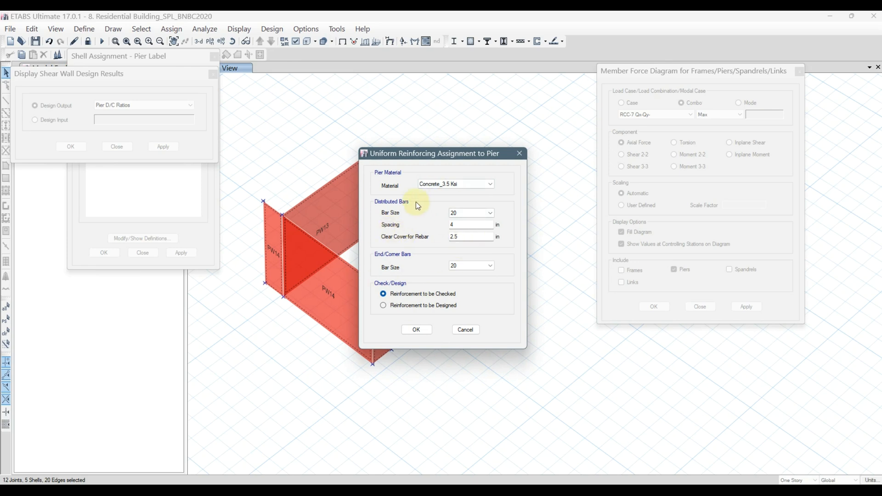
{"action": "left_click_drag", "start_coordinate": [390, 159], "coordinate": [422, 126]}
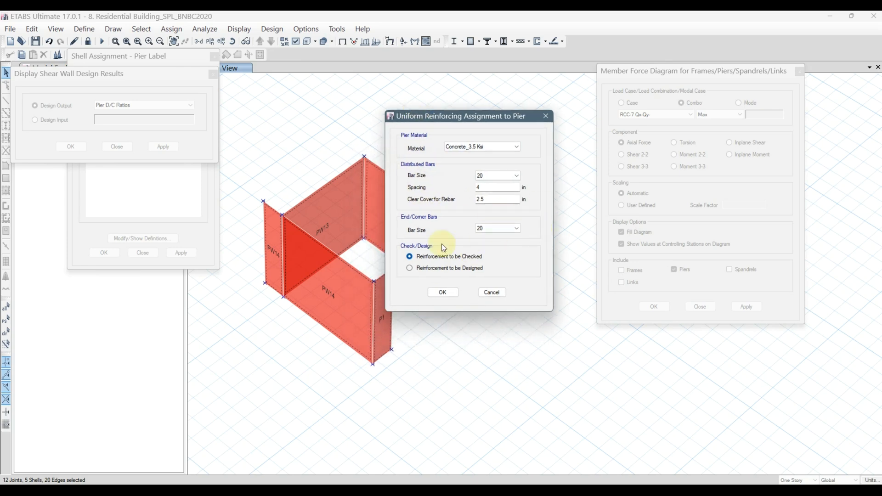
{"action": "left_click", "coordinate": [443, 293]}
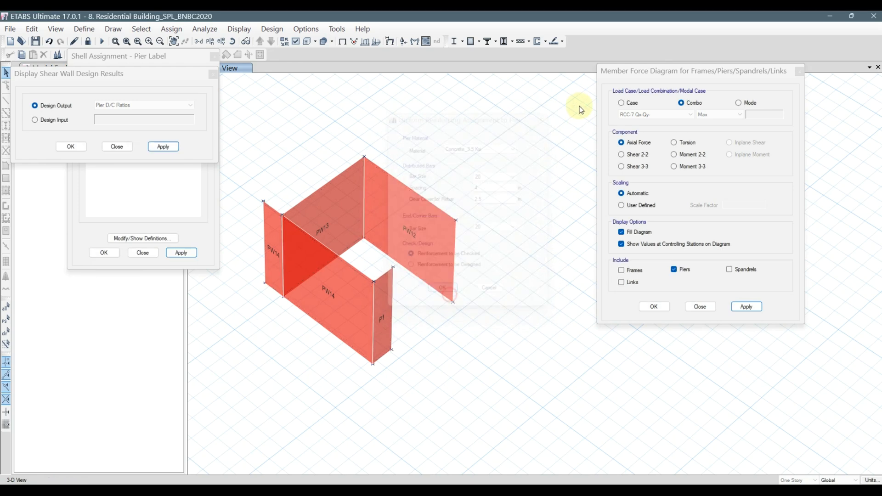
Run the shear wall design check and display the Pier D/C Ratios on the core wall.
{"action": "left_click", "coordinate": [536, 40]}
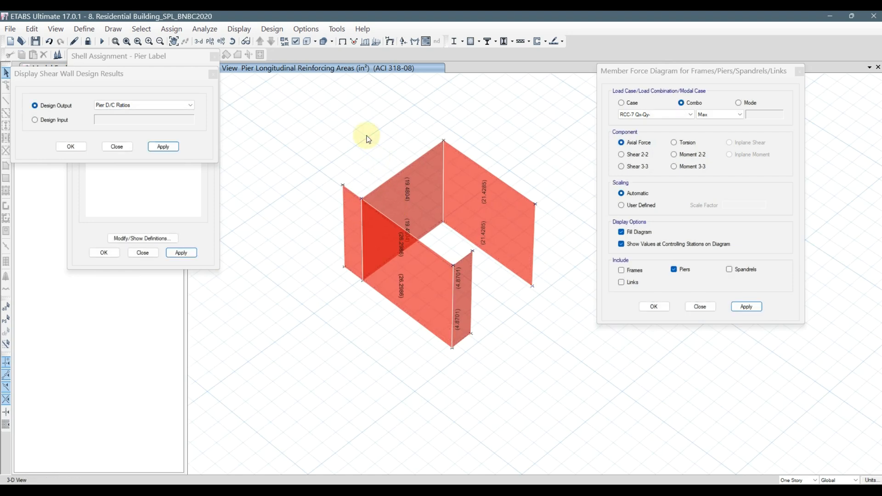
{"action": "left_click", "coordinate": [163, 146]}
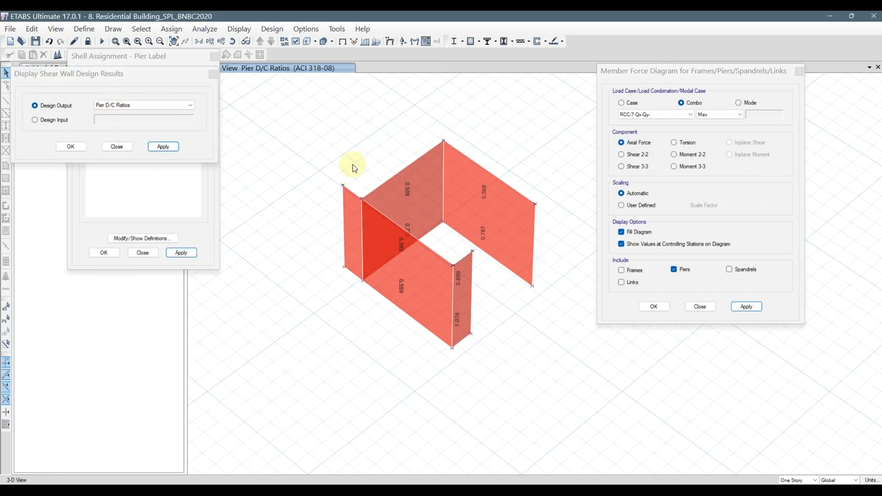
Open the design details of pier PW13, examine its Shear Design table, and close the report.
{"action": "scroll", "coordinate": [406, 217], "scroll_direction": "up", "scroll_amount": 2}
{"action": "right_click", "coordinate": [408, 184]}
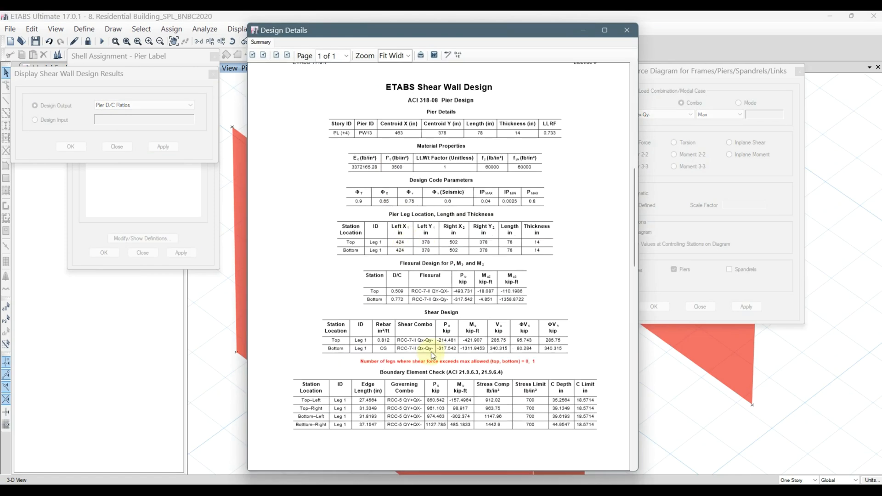
{"action": "scroll", "coordinate": [394, 371], "scroll_direction": "up", "scroll_amount": 2, "text": "ctrl"}
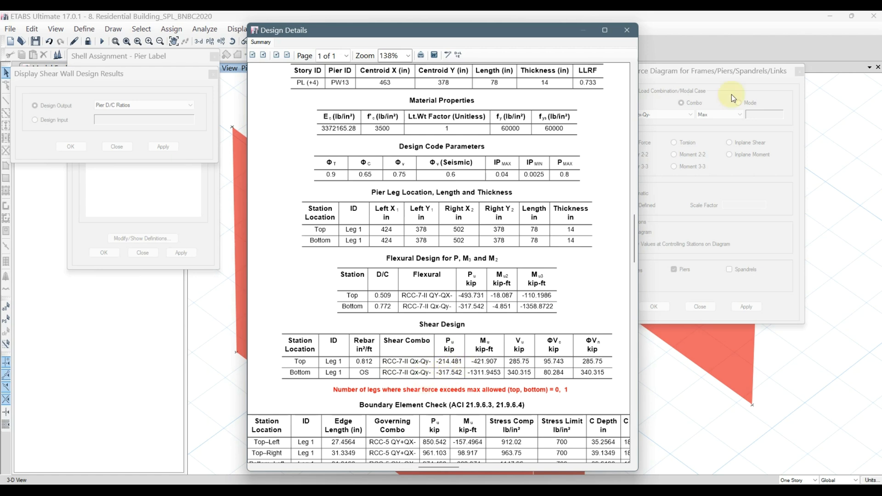
{"action": "left_click", "coordinate": [627, 30]}
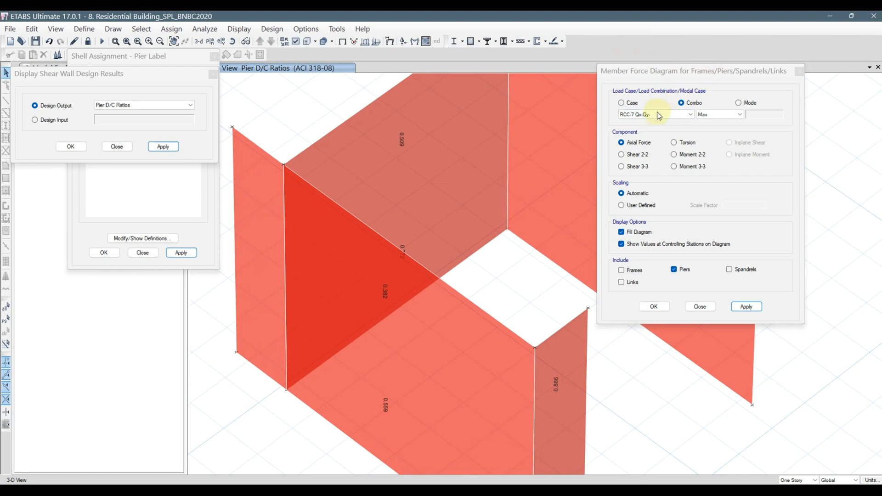
Display the piers' Axial Force diagram for combination RCC-7 Qx-Qy-, using the Max envelope.
{"action": "left_click", "coordinate": [662, 73]}
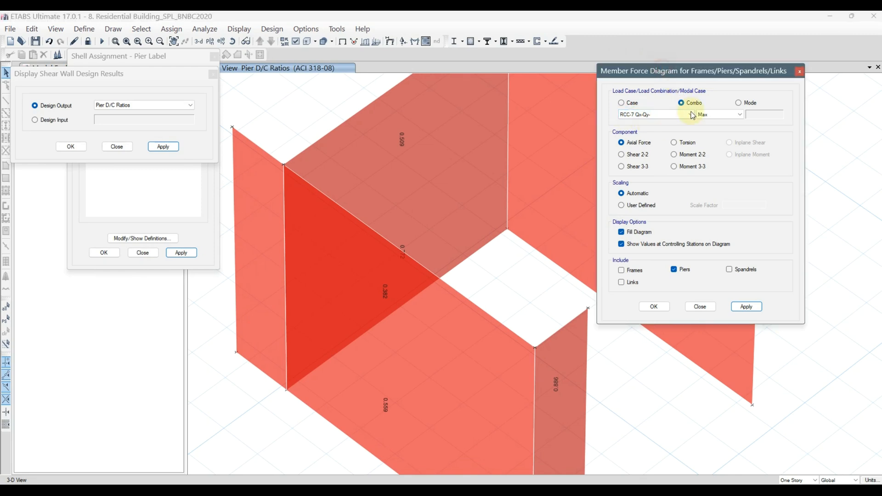
{"action": "left_click", "coordinate": [661, 114]}
{"action": "left_click", "coordinate": [664, 115]}
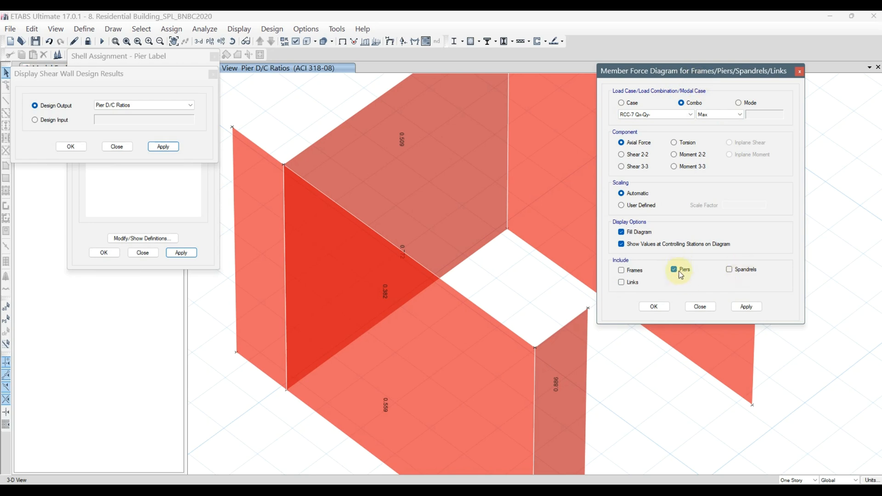
{"action": "left_click", "coordinate": [747, 307]}
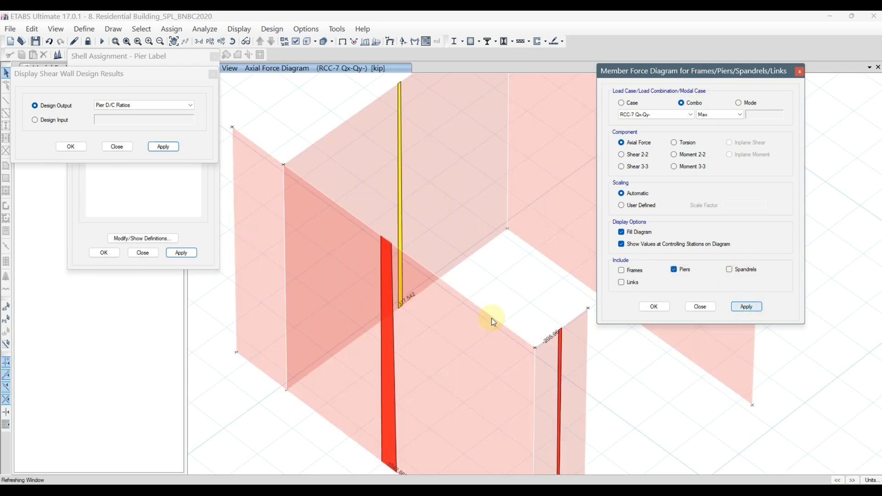
{"action": "left_click", "coordinate": [401, 307]}
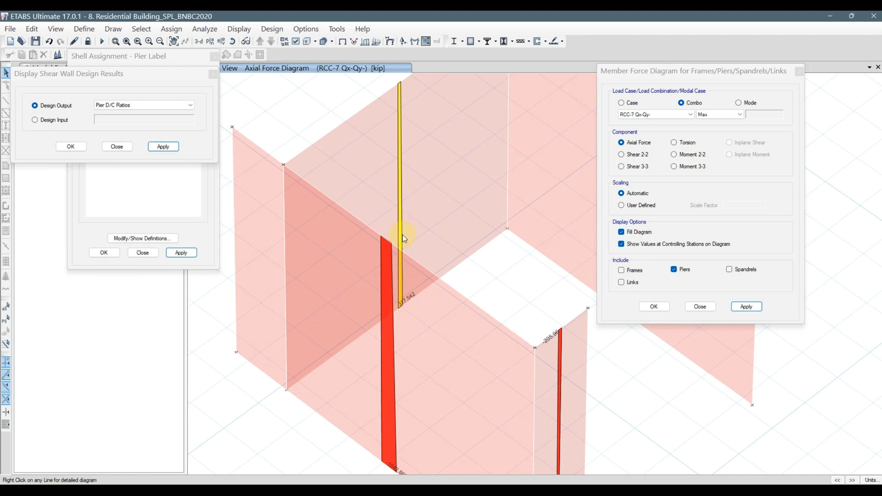
Examine the axial force values along pier PW13's diagram, especially at its base, from a rotated close-up of the back wall.
{"action": "scroll", "coordinate": [402, 235], "scroll_direction": "down", "scroll_amount": 5}
{"action": "middle_click_drag", "start_coordinate": [450, 188], "coordinate": [290, 192], "text": "shift"}
{"action": "middle_click_drag", "start_coordinate": [581, 301], "coordinate": [391, 301]}
{"action": "scroll", "coordinate": [392, 306], "scroll_direction": "up", "scroll_amount": 5}
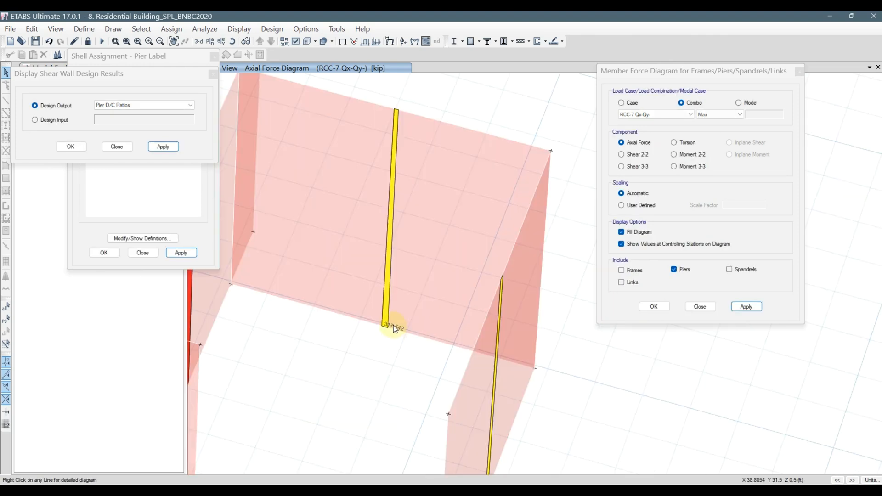
{"action": "mouse_move", "coordinate": [382, 323]}
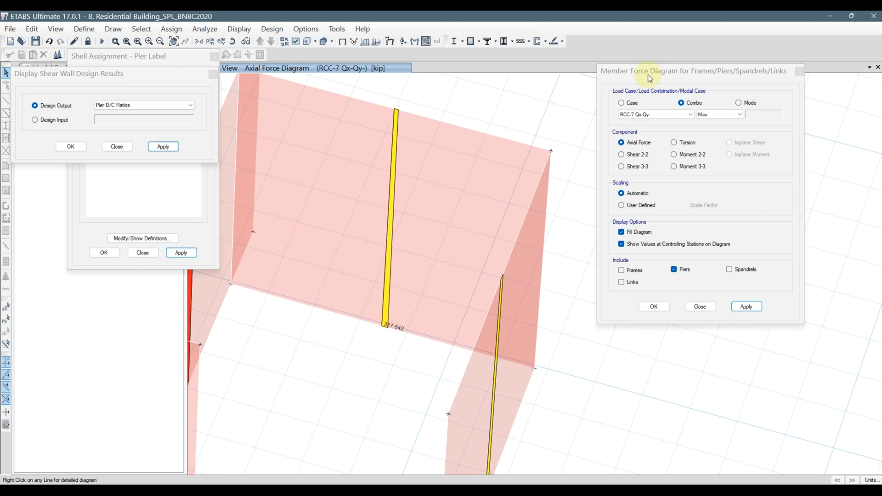
{"action": "middle_click_drag", "start_coordinate": [405, 211], "coordinate": [464, 212]}
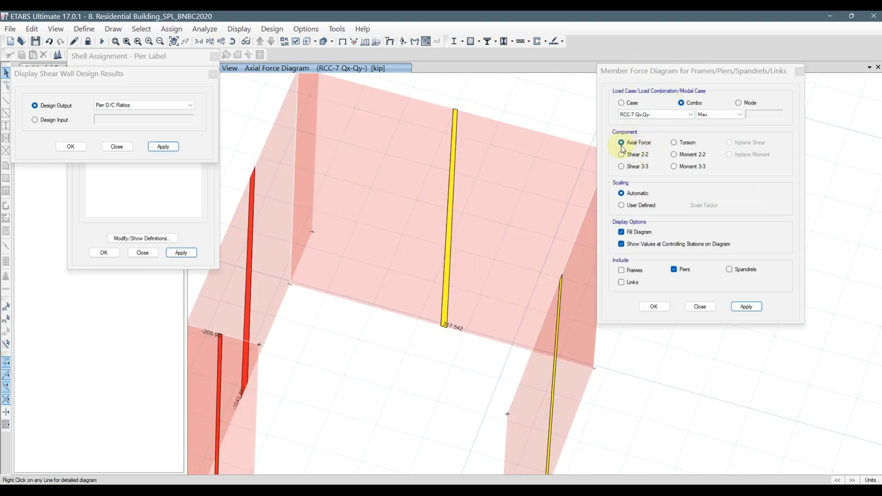
{"action": "mouse_move", "coordinate": [443, 283]}
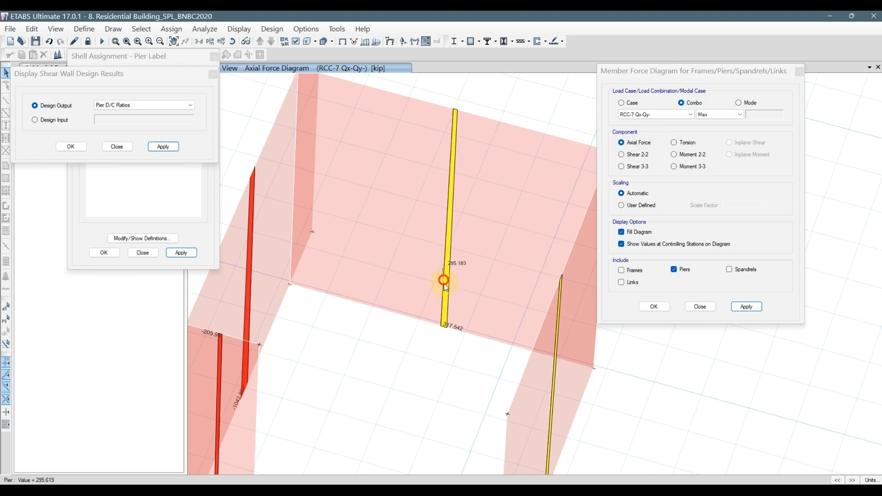
{"action": "mouse_move", "coordinate": [442, 316]}
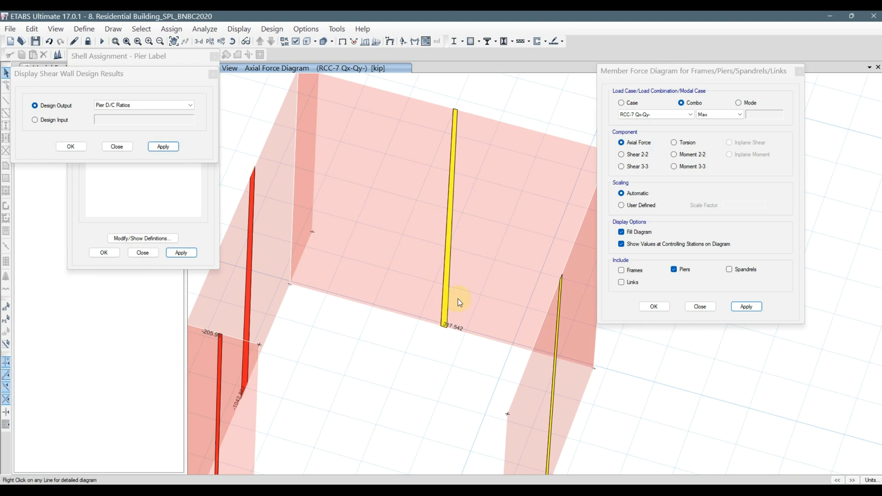
Replace the axial force diagram with the Pier D/C Ratios display.
{"action": "left_click", "coordinate": [343, 41]}
{"action": "left_click", "coordinate": [164, 146]}
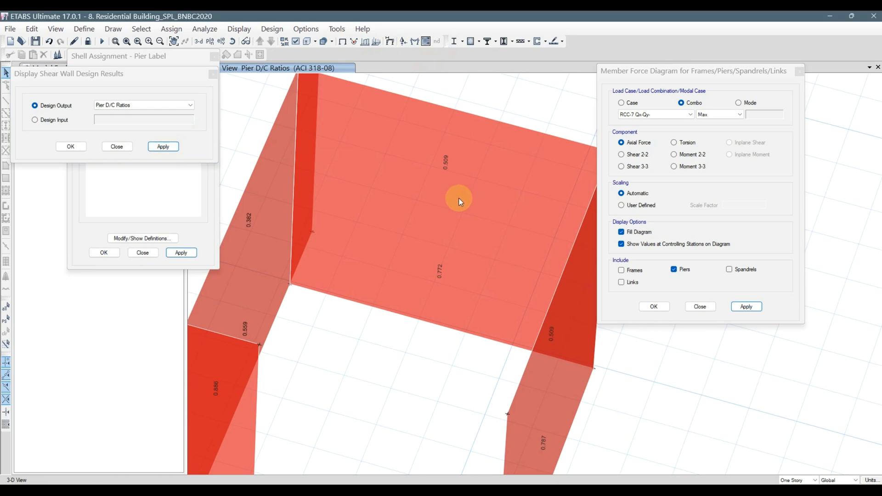
Open pier PW13's design details and compare its Shear Design table with the combined pier's report in Nitro Pro.
{"action": "right_click", "coordinate": [442, 239]}
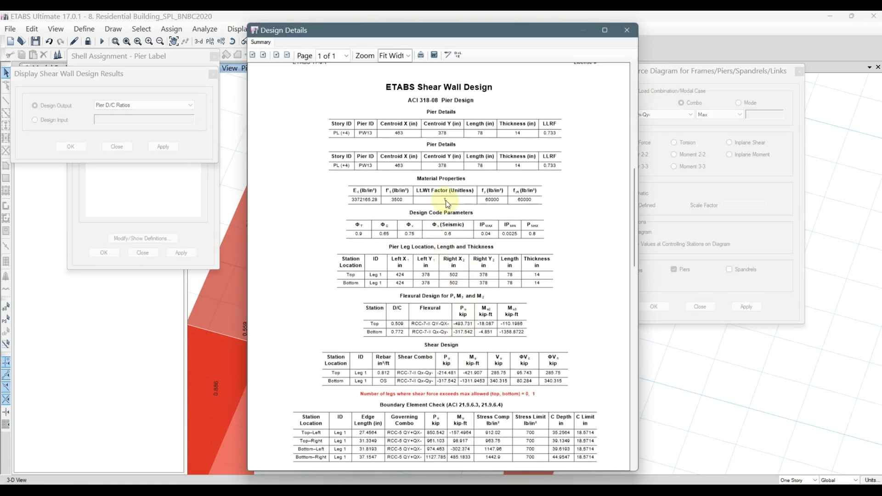
{"action": "scroll", "coordinate": [449, 203], "scroll_direction": "down", "scroll_amount": 1}
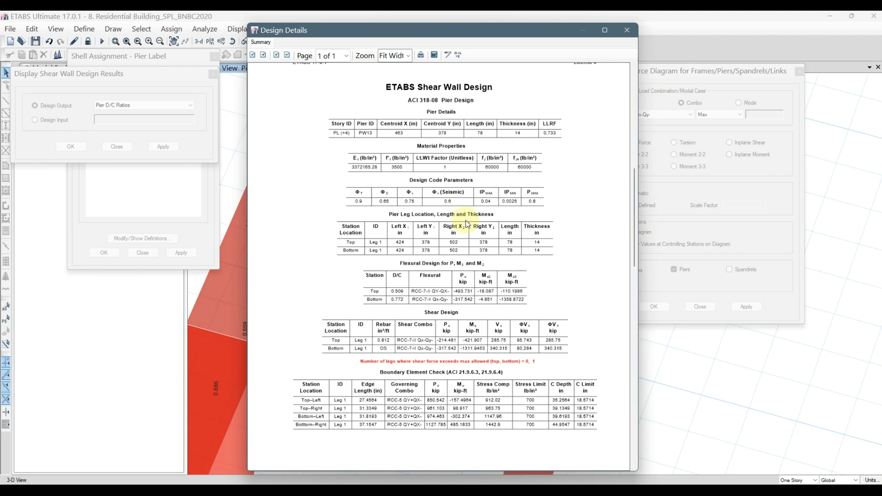
{"action": "mouse_move", "coordinate": [596, 490]}
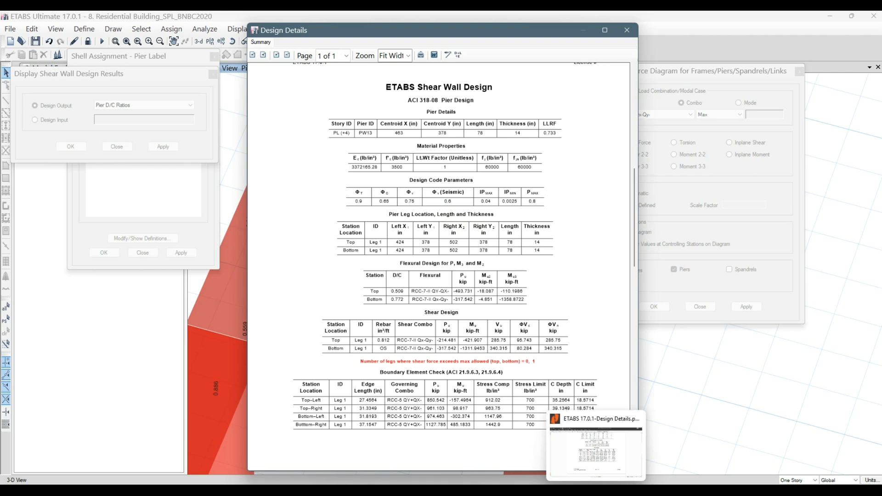
{"action": "left_click", "coordinate": [595, 490]}
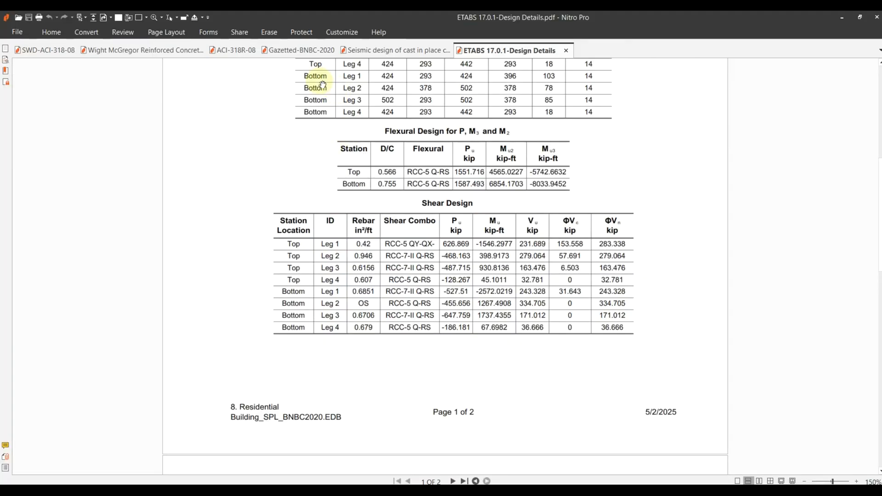
Examine the axial force term of concrete shear capacity Equation ACI 11-27 in the SWD-ACI-318-08 manual.
{"action": "left_click", "coordinate": [45, 50]}
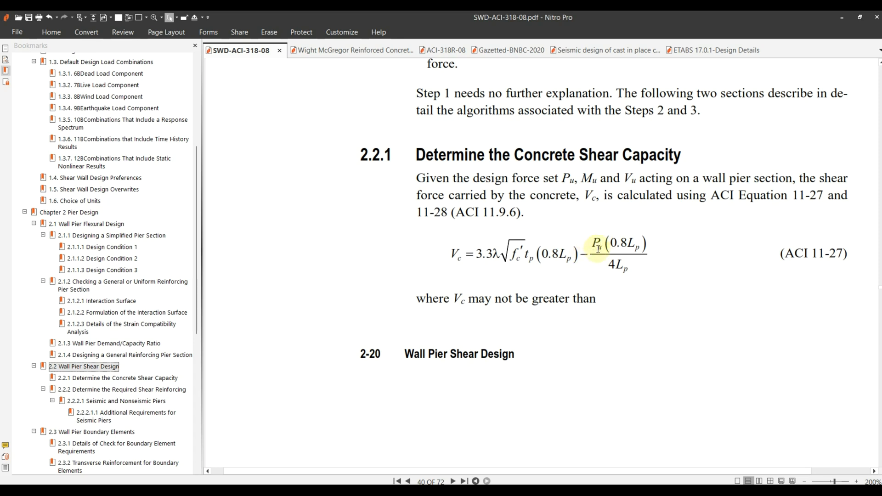
{"action": "left_click_drag", "start_coordinate": [427, 233], "coordinate": [663, 282]}
{"action": "left_click", "coordinate": [623, 244]}
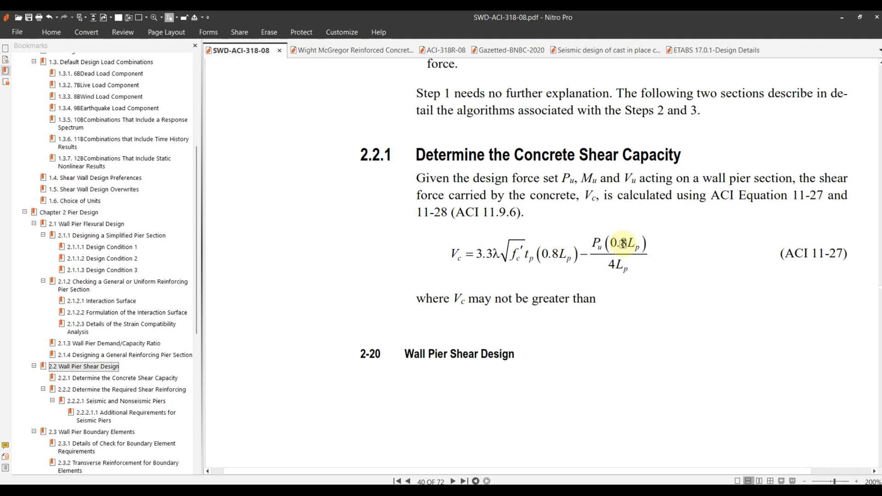
{"action": "left_click_drag", "start_coordinate": [442, 225], "coordinate": [675, 281]}
{"action": "left_click", "coordinate": [613, 242]}
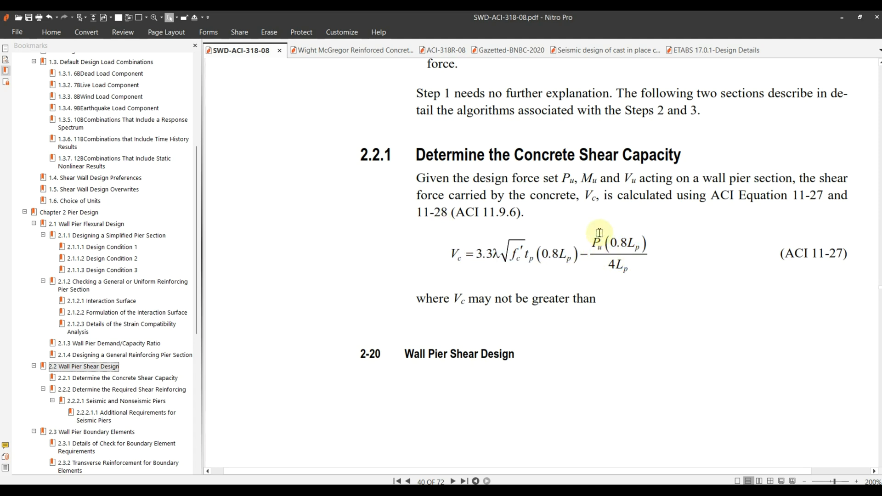
{"action": "left_click_drag", "start_coordinate": [659, 287], "coordinate": [591, 223]}
{"action": "left_click", "coordinate": [558, 281]}
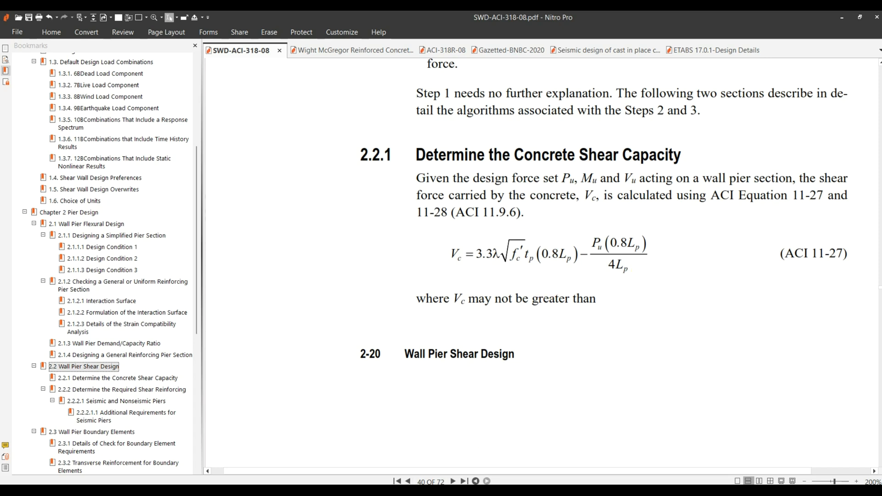
Switch to Paint and draw a long, thin red rectangle between the numbered wall plan and the 3D pier picture.
{"action": "left_click", "coordinate": [441, 490]}
{"action": "left_click", "coordinate": [260, 50]}
{"action": "left_click_drag", "start_coordinate": [293, 161], "coordinate": [455, 186]}
{"action": "left_click", "coordinate": [355, 217]}
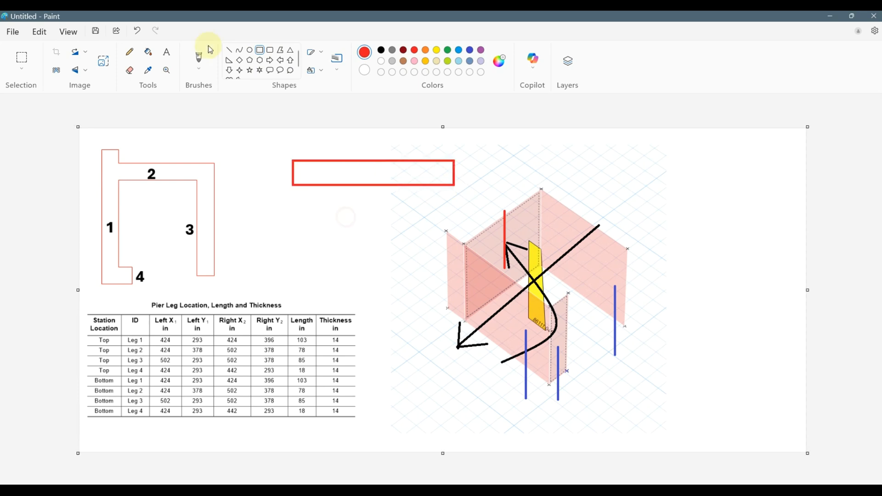
Add outward-pointing red block arrows inside both ends of the rectangle to illustrate tension.
{"action": "left_click", "coordinate": [271, 60]}
{"action": "left_click_drag", "start_coordinate": [399, 162], "coordinate": [437, 182]}
{"action": "left_click", "coordinate": [281, 61]}
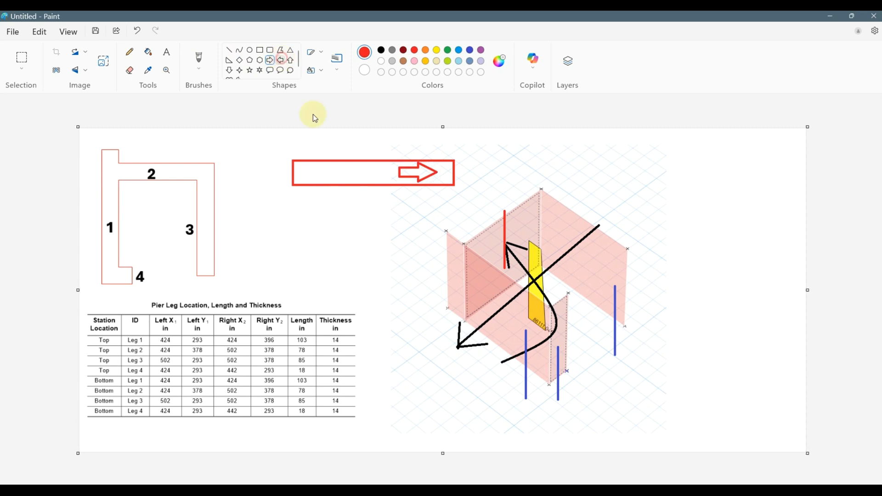
{"action": "left_click_drag", "start_coordinate": [330, 180], "coordinate": [300, 164]}
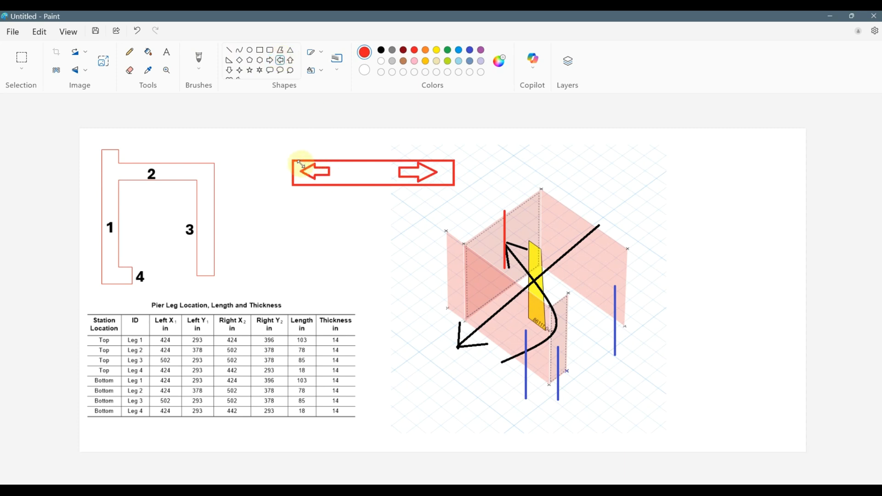
Draw a vertical red line through the rectangle between the two arrows and examine the sketch close up.
{"action": "left_click", "coordinate": [229, 50]}
{"action": "left_click_drag", "start_coordinate": [385, 136], "coordinate": [383, 218]}
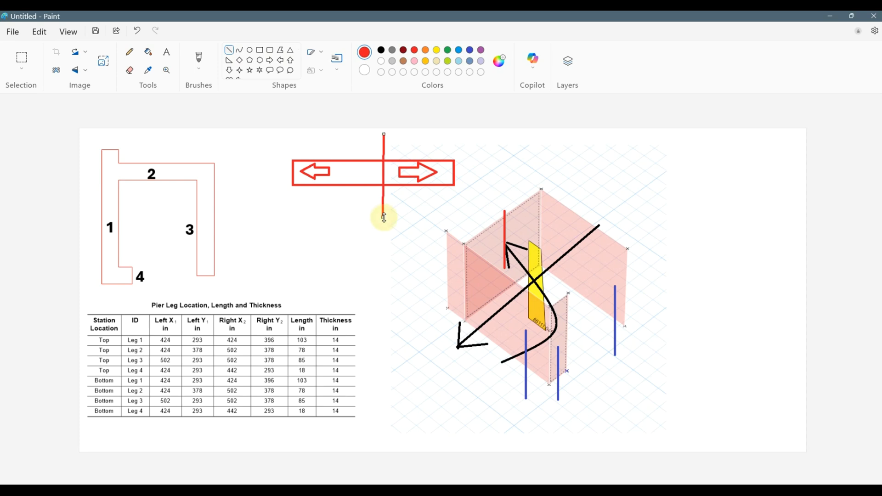
{"action": "left_click", "coordinate": [410, 210]}
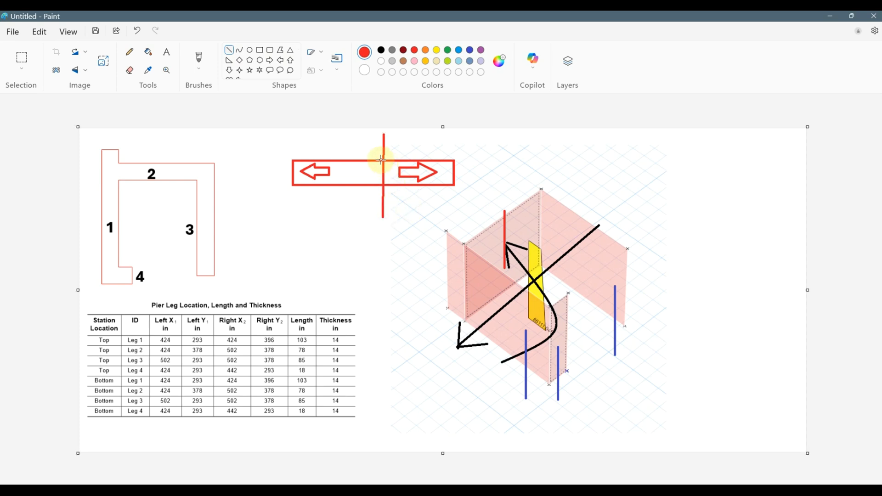
{"action": "scroll", "coordinate": [361, 161], "scroll_direction": "up", "scroll_amount": 1, "text": "ctrl"}
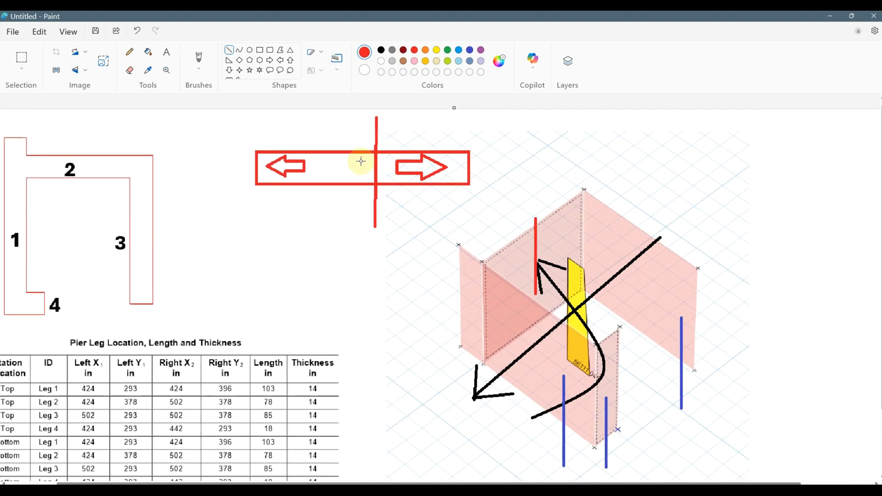
{"action": "scroll", "coordinate": [361, 162], "scroll_direction": "up", "scroll_amount": 1, "text": "ctrl"}
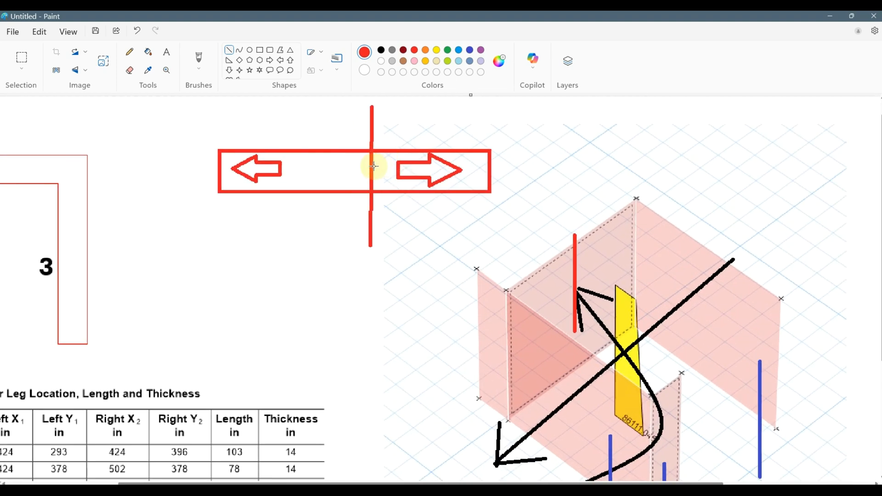
{"action": "scroll", "coordinate": [361, 191], "scroll_direction": "up", "scroll_amount": 1}
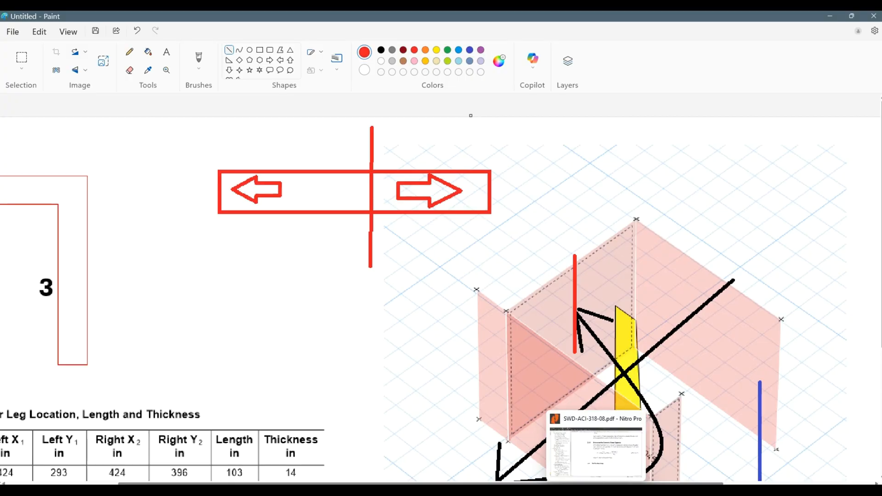
Return to the SWD-ACI-318-08 manual in Nitro Pro and highlight the terms of Equation ACI 11-27.
{"action": "left_click", "coordinate": [596, 437]}
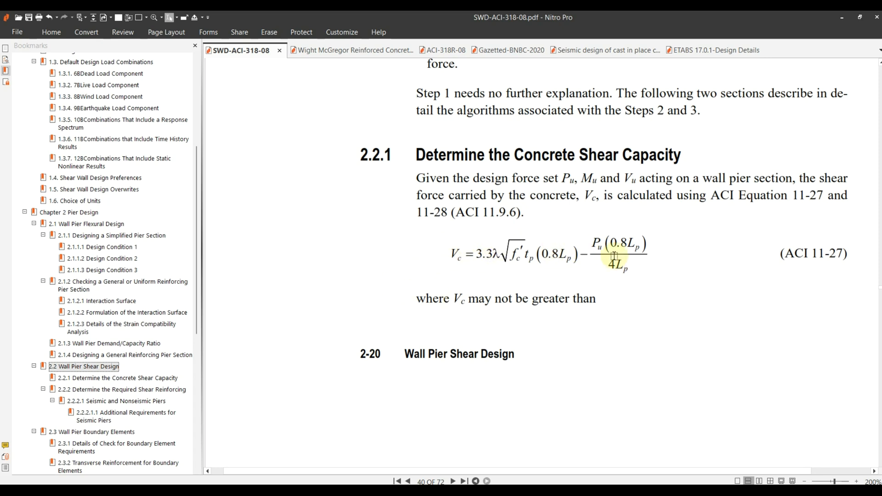
{"action": "left_click_drag", "start_coordinate": [472, 252], "coordinate": [641, 257]}
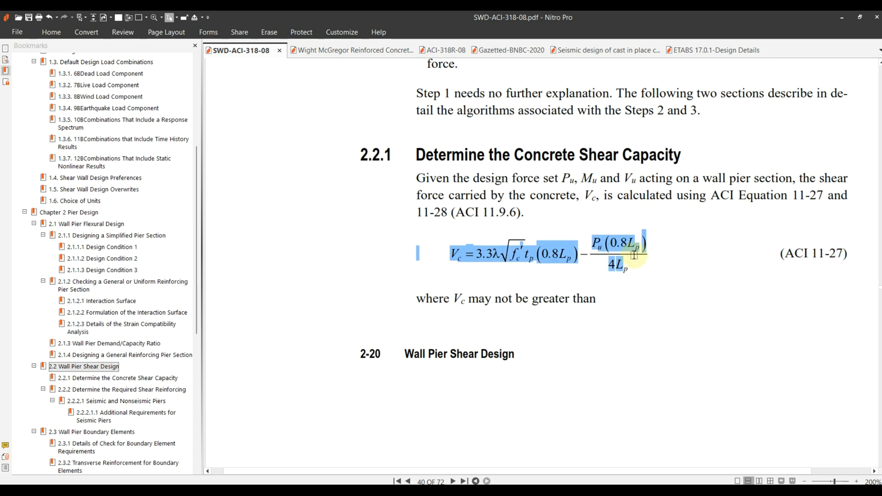
{"action": "left_click", "coordinate": [599, 241]}
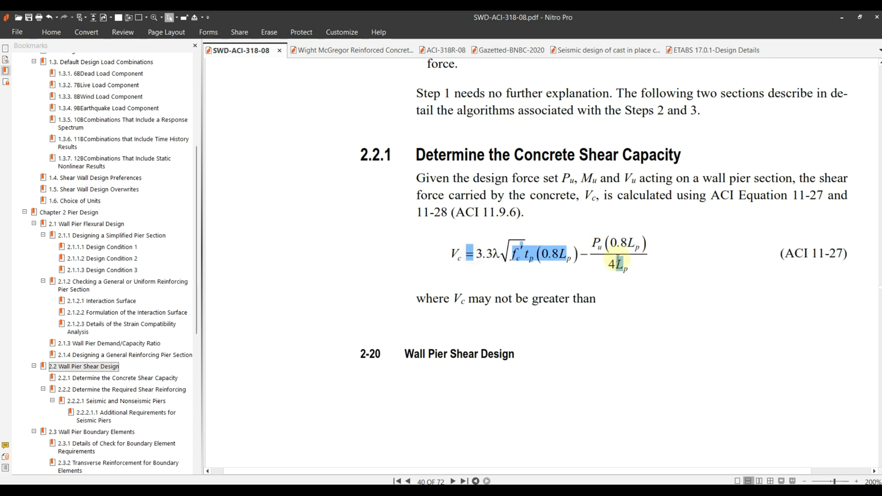
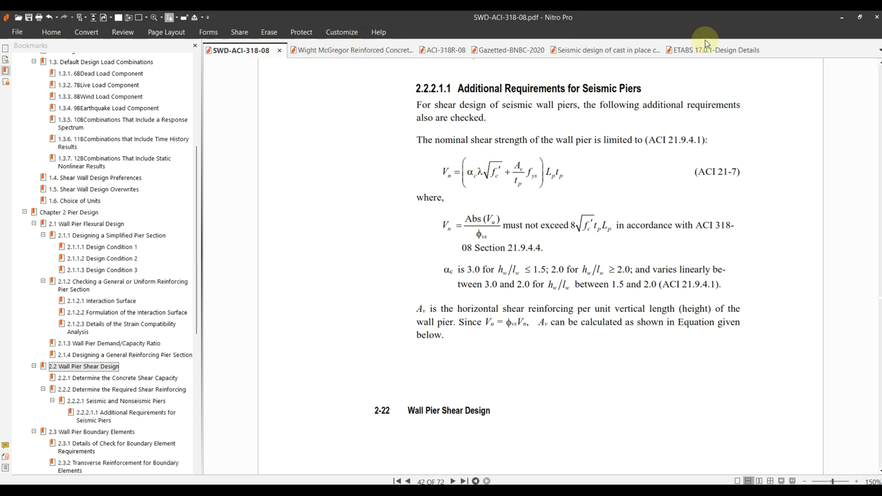
Check the Design Details report and the seismic wall design guide, and return to the manual's Additional Requirements for Seismic Piers.
{"action": "left_click", "coordinate": [722, 50]}
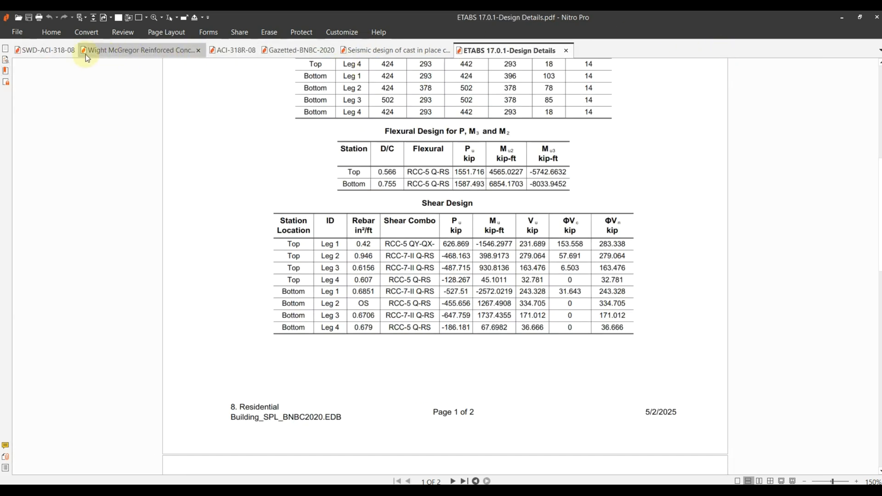
{"action": "left_click", "coordinate": [367, 52]}
{"action": "left_click", "coordinate": [367, 51]}
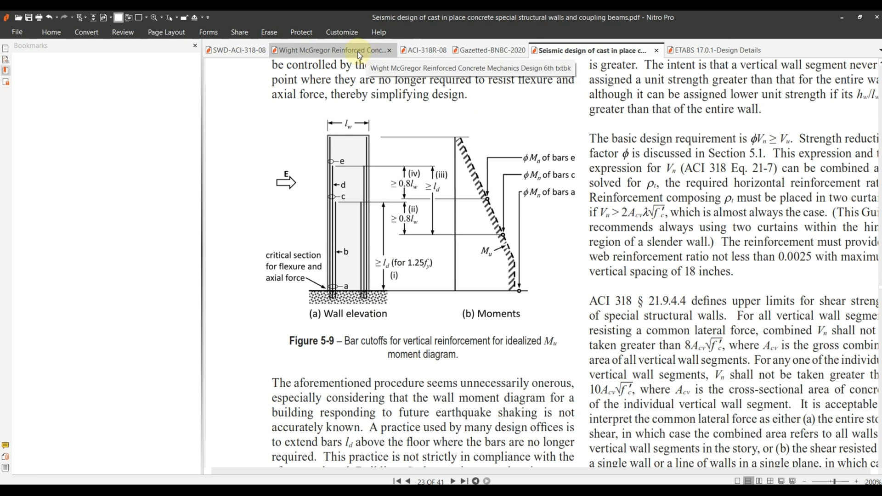
{"action": "left_click", "coordinate": [254, 51]}
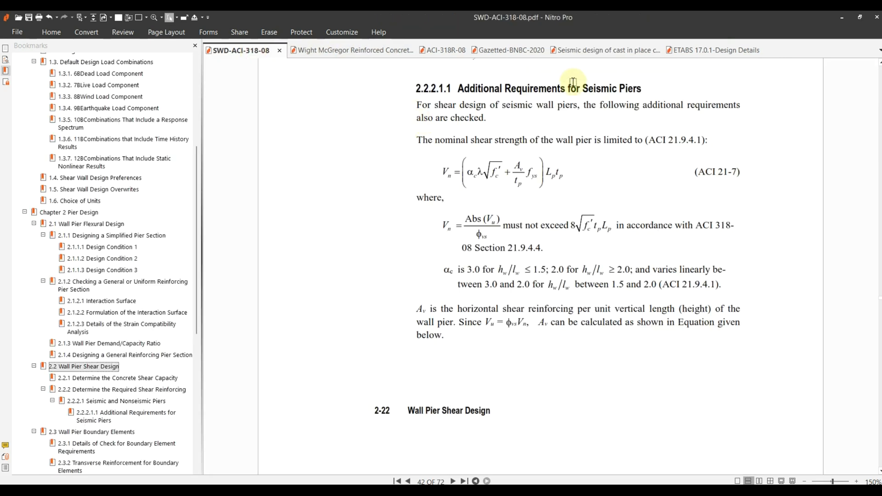
Examine the OS rebar entry for bottom Leg 2 in the Shear Design table of the Design Details report.
{"action": "left_click", "coordinate": [702, 51]}
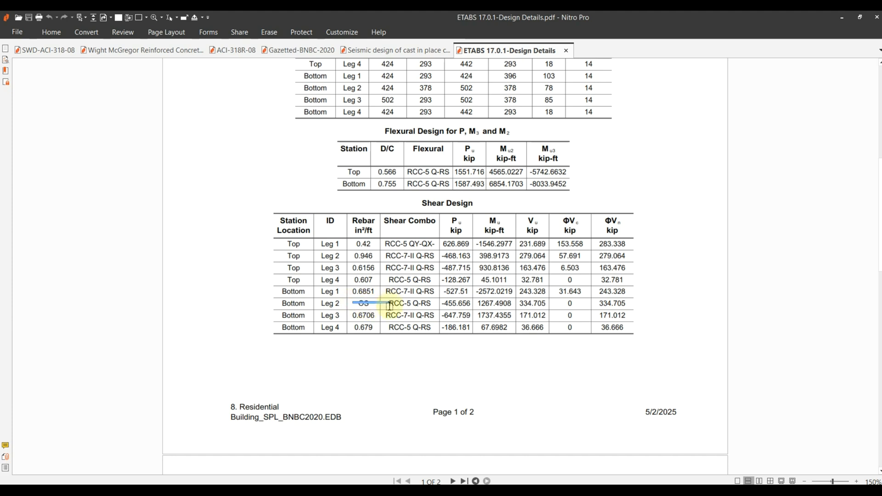
{"action": "double_click", "coordinate": [363, 303]}
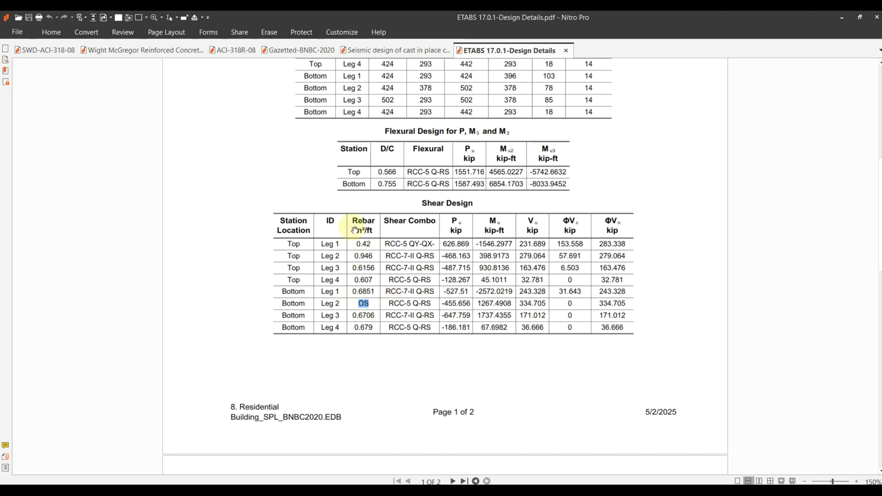
{"action": "left_click", "coordinate": [369, 303]}
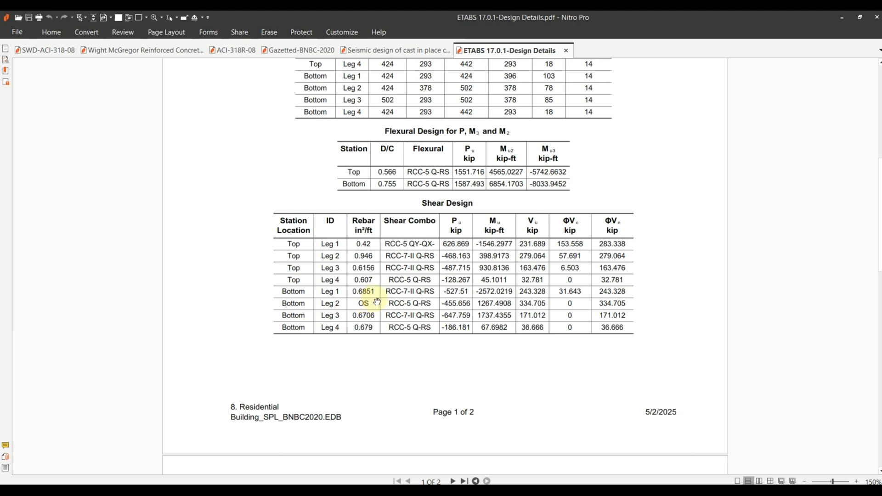
Return to ETABS, close PW13's design details, and review the Shear Wall Design Preferences for ACI 318-08 down to the last item.
{"action": "left_click", "coordinate": [563, 490]}
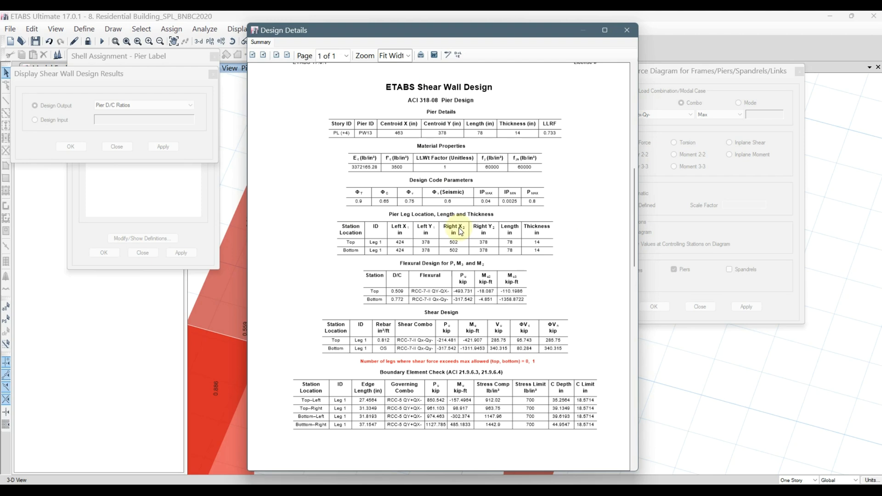
{"action": "left_click", "coordinate": [627, 30]}
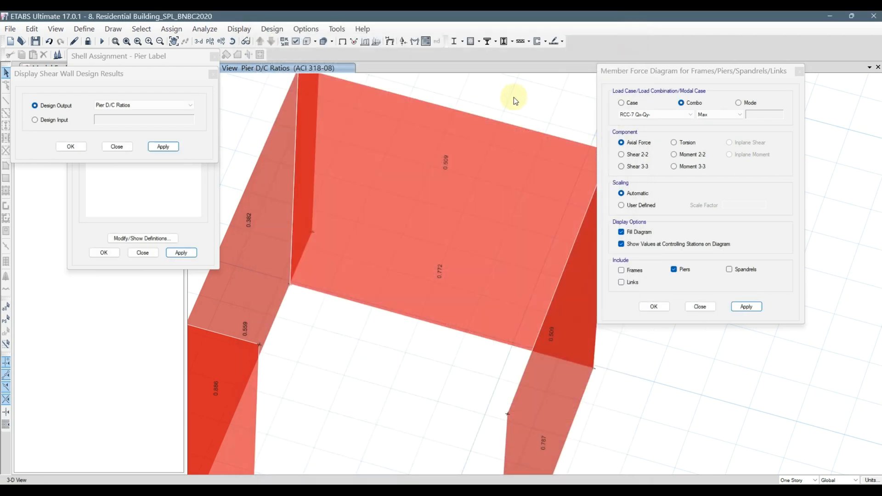
{"action": "left_click", "coordinate": [541, 41]}
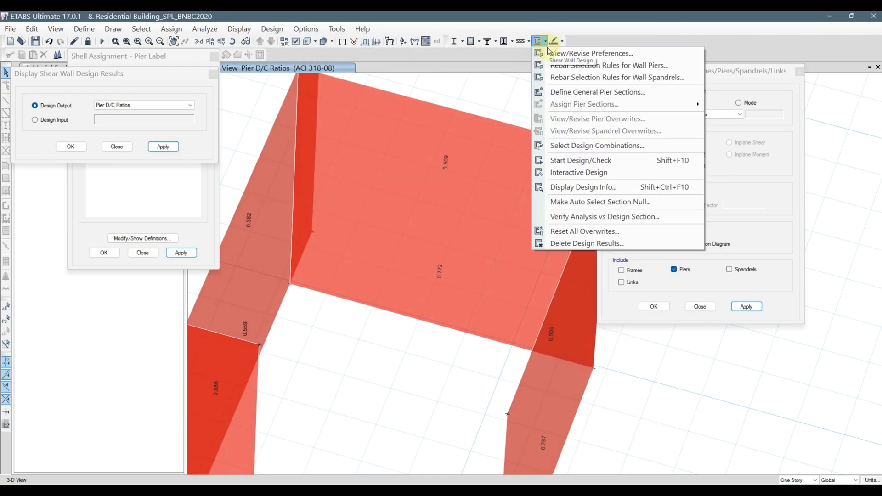
{"action": "left_click", "coordinate": [573, 54]}
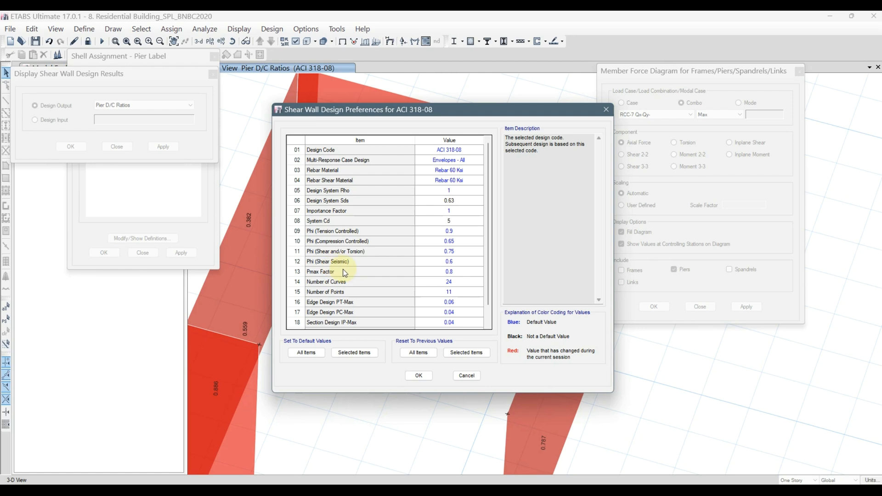
{"action": "scroll", "coordinate": [340, 287], "scroll_direction": "down", "scroll_amount": 1}
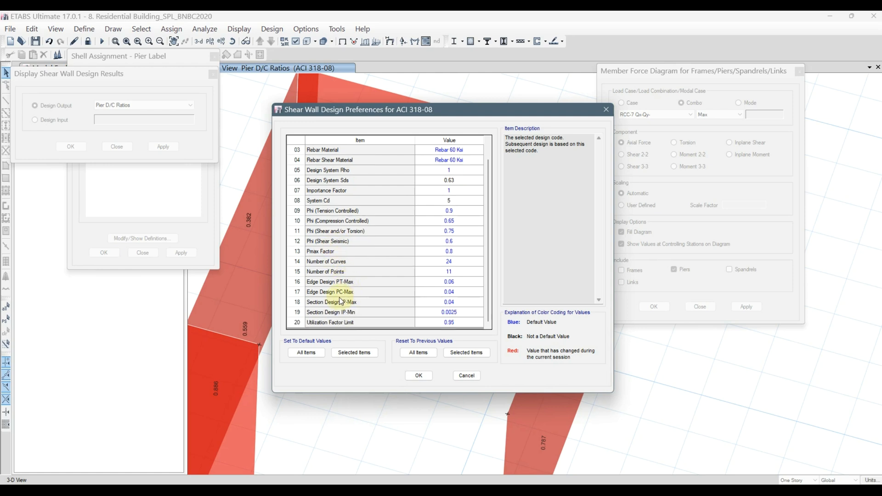
Review the Phi (Shear and/or Torsion) and Phi (Shear Seismic) descriptions in the shear wall design preferences, leaving without changes.
{"action": "left_click", "coordinate": [327, 232]}
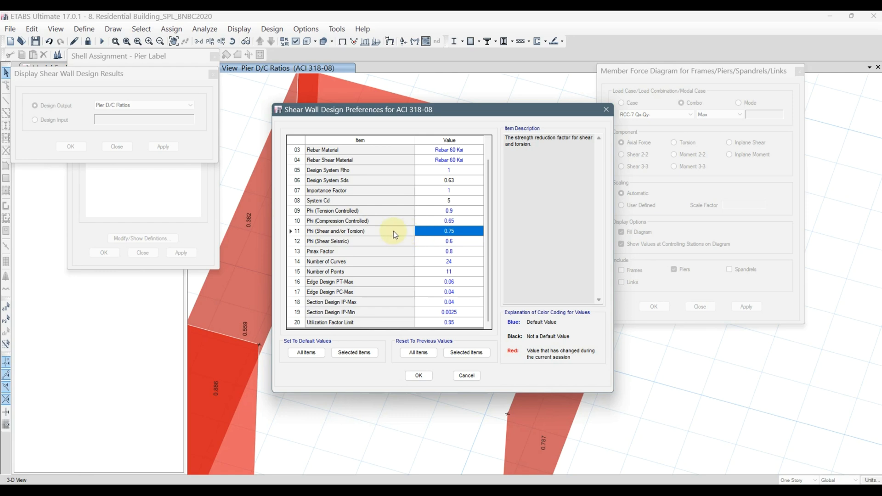
{"action": "left_click", "coordinate": [333, 241]}
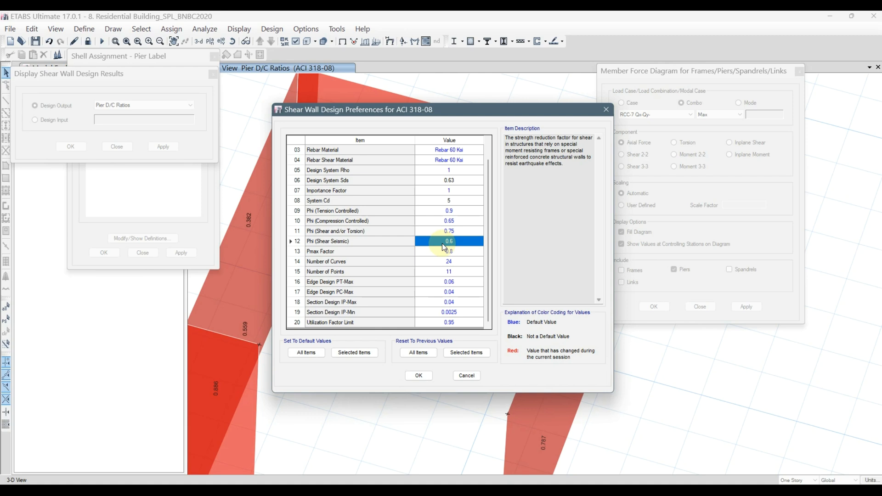
{"action": "left_click", "coordinate": [455, 244]}
{"action": "left_click", "coordinate": [353, 245]}
{"action": "left_click", "coordinate": [465, 374]}
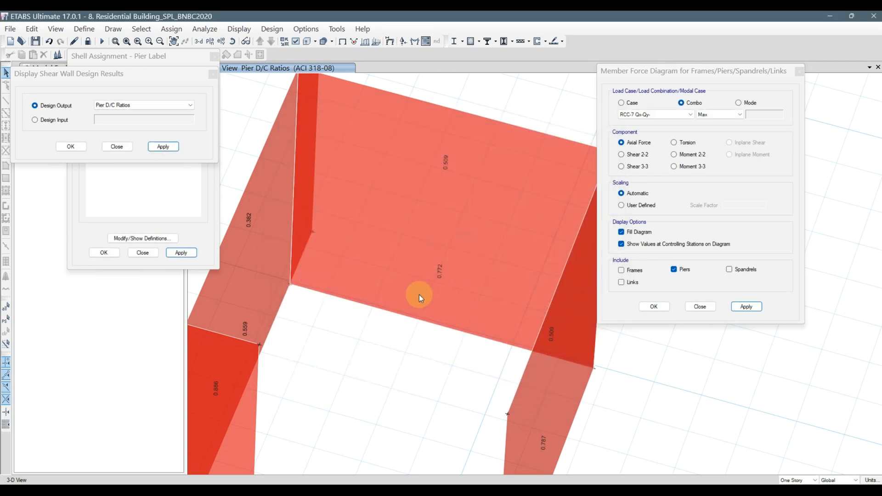
Switch to Nitro Pro and find the wall shear strength reduction factor guidance in section 5 of the special structural walls seismic design guide.
{"action": "scroll", "coordinate": [403, 294], "scroll_direction": "down", "scroll_amount": 5}
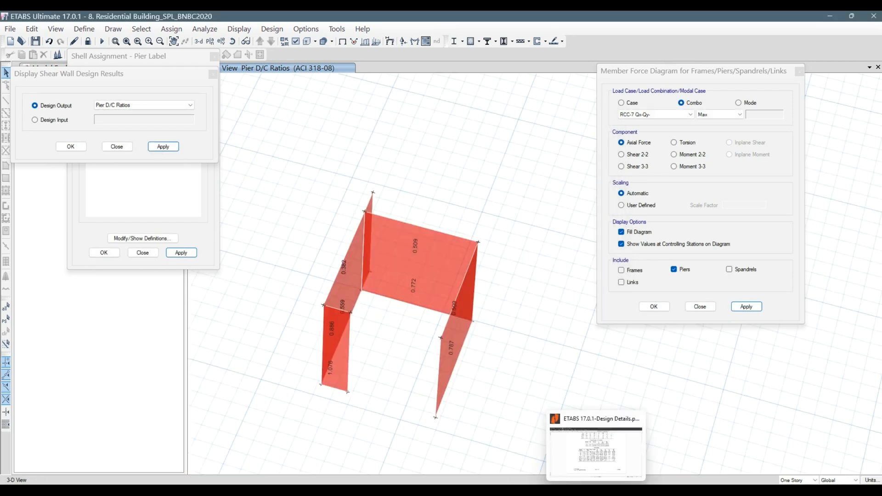
{"action": "left_click", "coordinate": [596, 491]}
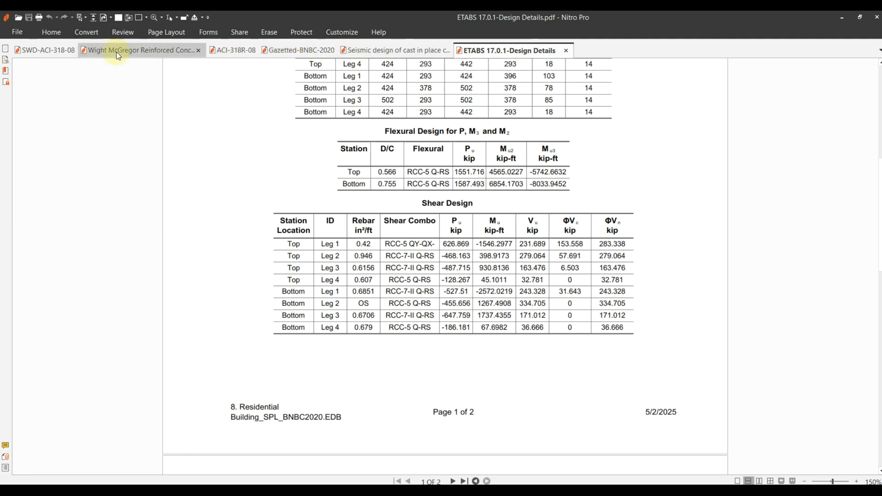
{"action": "left_click", "coordinate": [389, 55]}
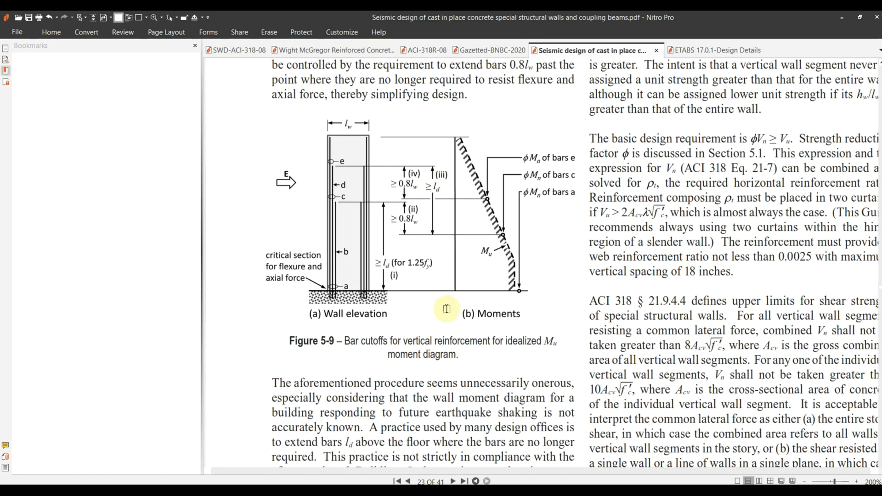
{"action": "scroll", "coordinate": [384, 289], "scroll_direction": "down", "scroll_amount": 3, "text": "ctrl"}
{"action": "scroll", "coordinate": [401, 260], "scroll_direction": "up", "scroll_amount": 8}
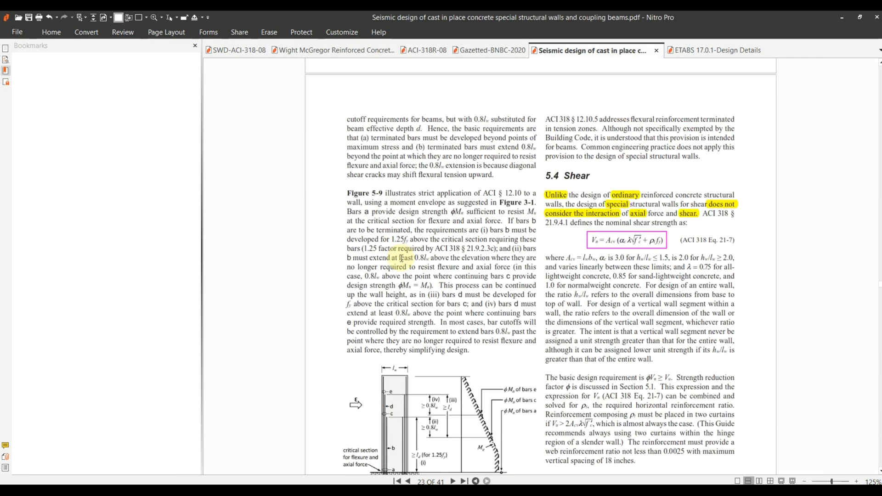
{"action": "scroll", "coordinate": [407, 248], "scroll_direction": "down", "scroll_amount": 5}
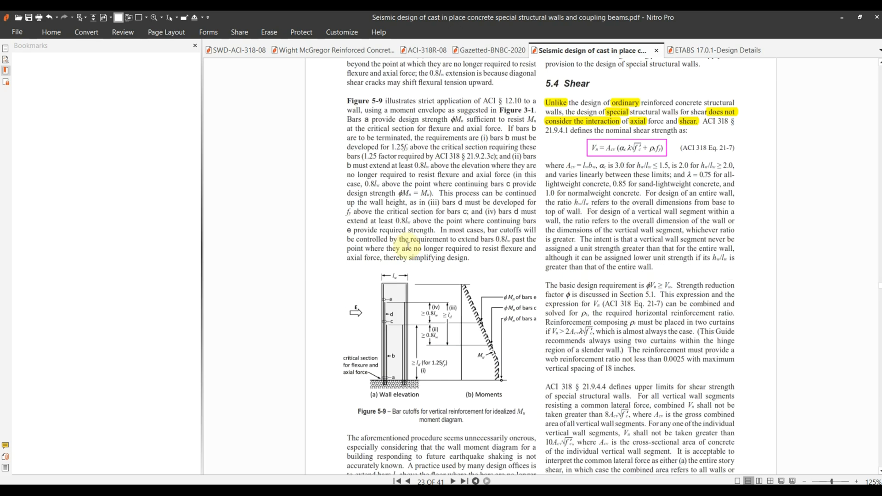
{"action": "scroll", "coordinate": [407, 243], "scroll_direction": "up", "scroll_amount": 7}
{"action": "scroll", "coordinate": [415, 248], "scroll_direction": "down", "scroll_amount": 10}
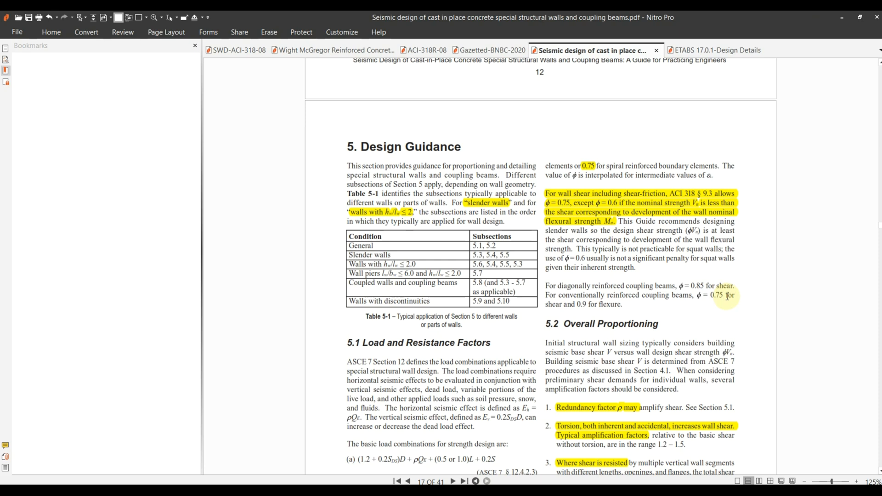
{"action": "scroll", "coordinate": [744, 212], "scroll_direction": "up", "scroll_amount": 1, "text": "ctrl"}
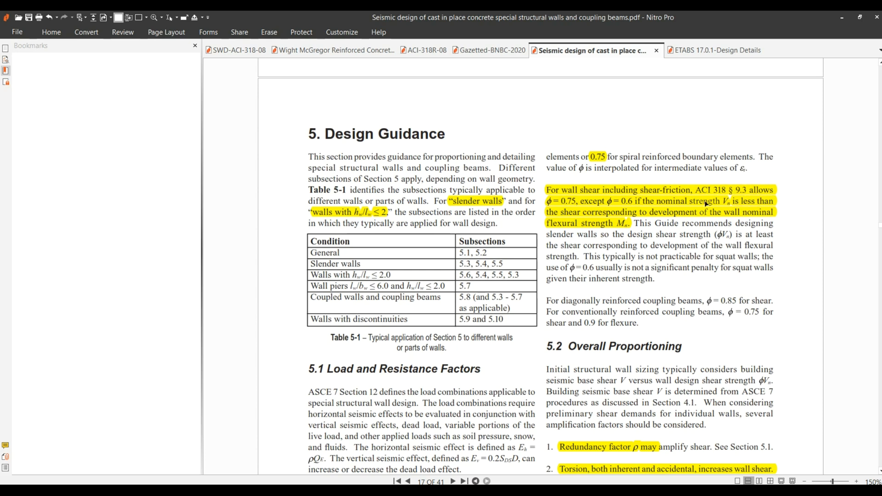
Examine the highlighted ACI 318 § 9.3 passage on the wall shear φ factor and its nominal strength condition.
{"action": "left_click", "coordinate": [567, 202]}
{"action": "left_click", "coordinate": [611, 276]}
{"action": "left_click", "coordinate": [571, 209]}
{"action": "left_click", "coordinate": [611, 273]}
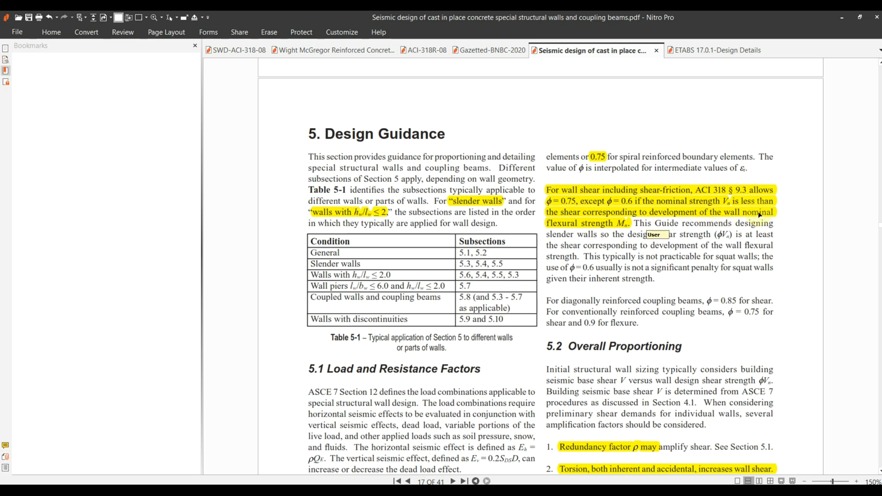
{"action": "left_click", "coordinate": [572, 223]}
{"action": "left_click", "coordinate": [597, 261]}
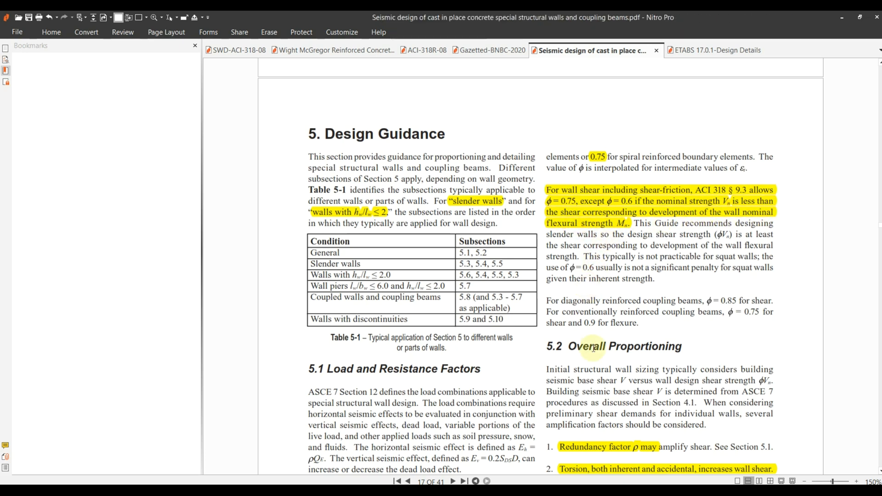
Switch back to ETABS, assign general reinforcing section Pier-1 2 at bottom and top of all displayed walls, and run the shear wall design.
{"action": "key", "text": "alt+Tab"}
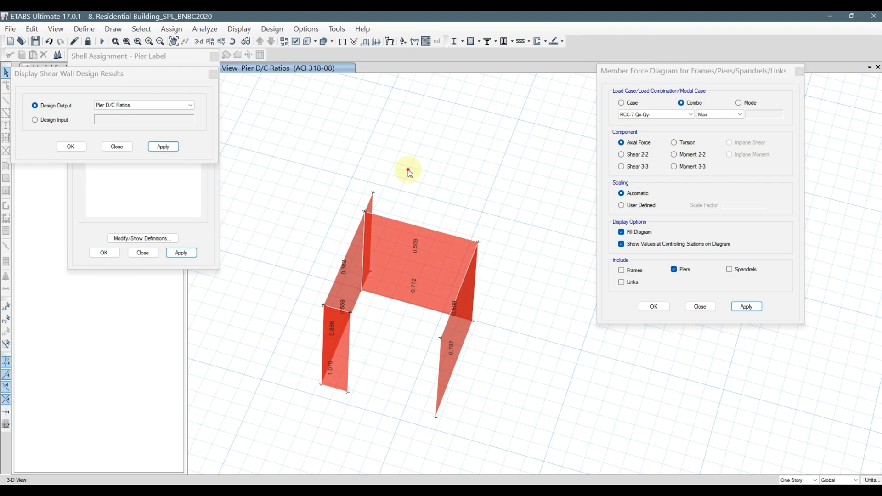
{"action": "left_click", "coordinate": [545, 41]}
{"action": "left_click_drag", "start_coordinate": [512, 423], "coordinate": [290, 161]}
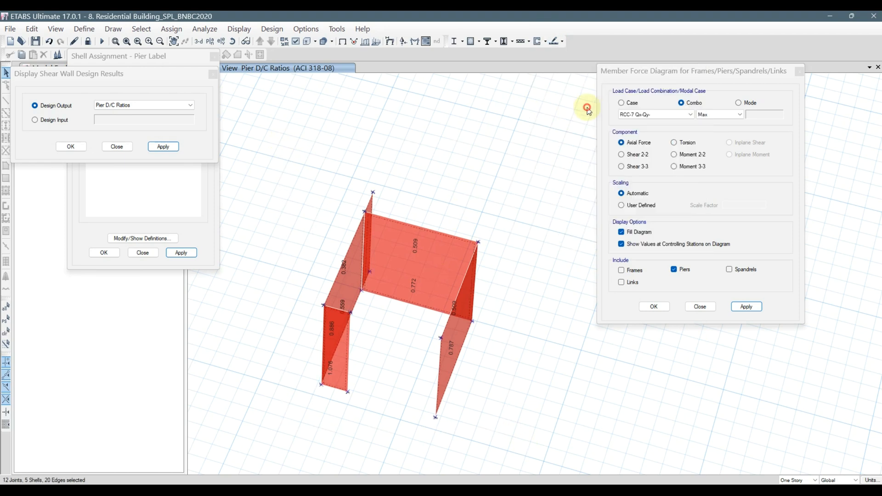
{"action": "left_click", "coordinate": [545, 42]}
{"action": "mouse_move", "coordinate": [576, 108]}
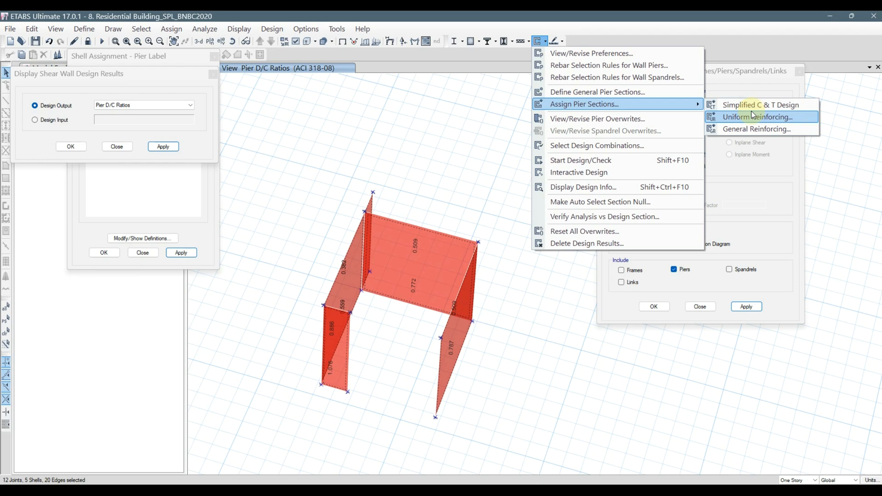
{"action": "left_click", "coordinate": [743, 129]}
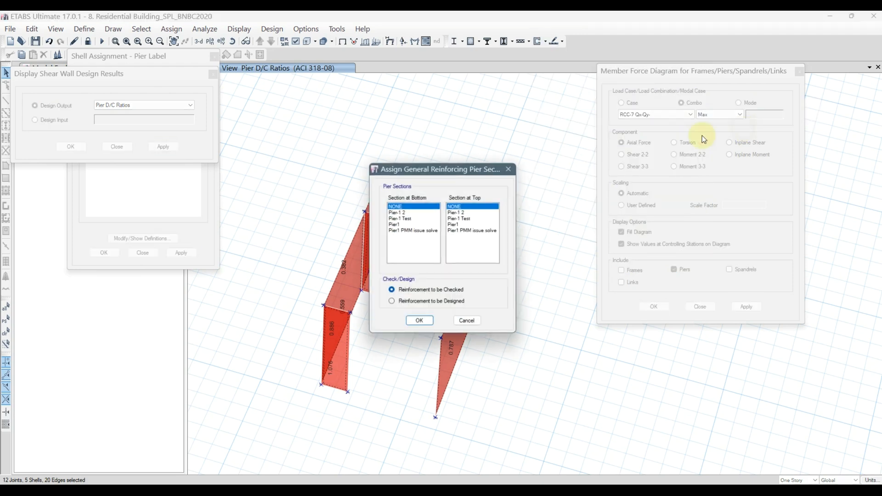
{"action": "left_click", "coordinate": [402, 212]}
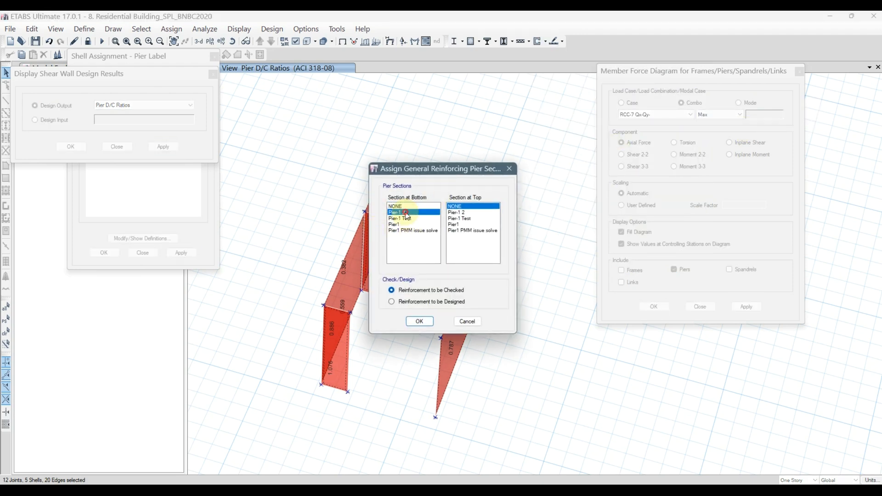
{"action": "left_click", "coordinate": [463, 213]}
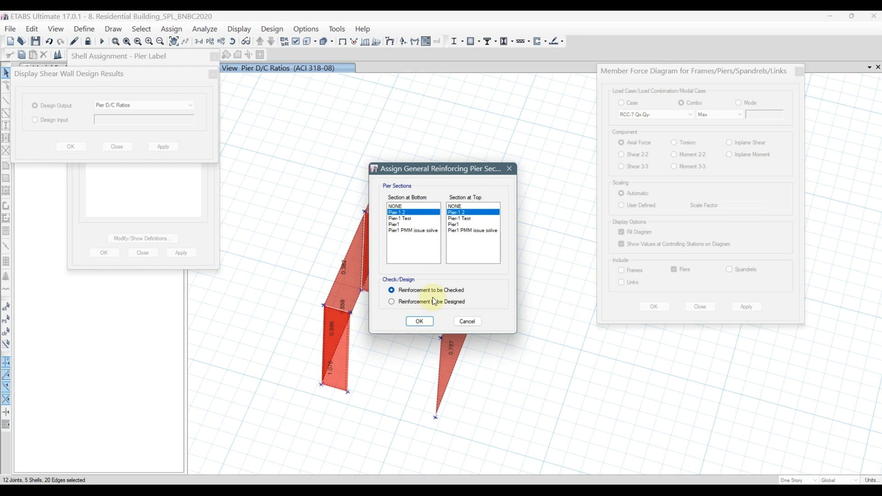
{"action": "left_click", "coordinate": [419, 321]}
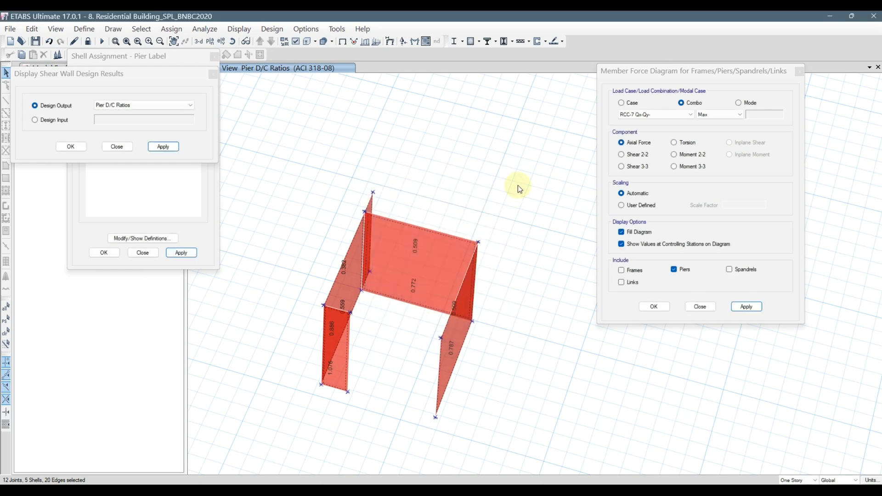
{"action": "left_click", "coordinate": [536, 41]}
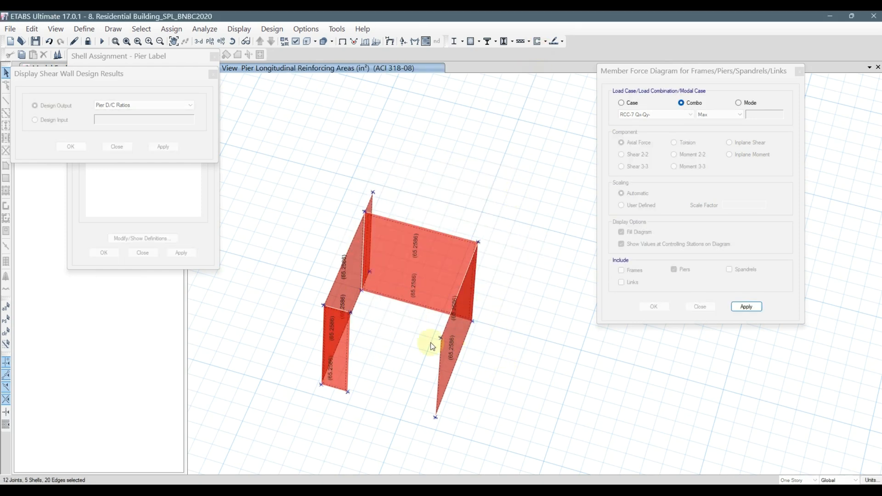
Inspect the reinforcement layout and interaction surface of pier section Pier-1 2 in Section Designer.
{"action": "left_click", "coordinate": [545, 42]}
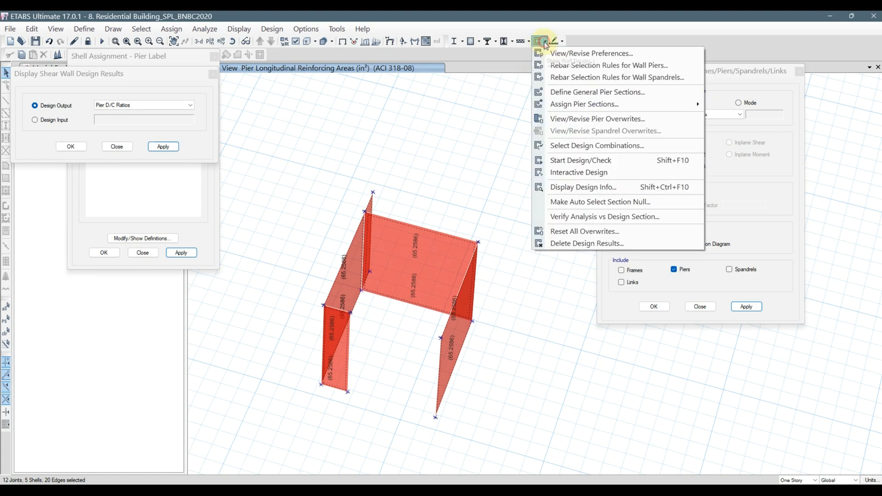
{"action": "left_click", "coordinate": [570, 94]}
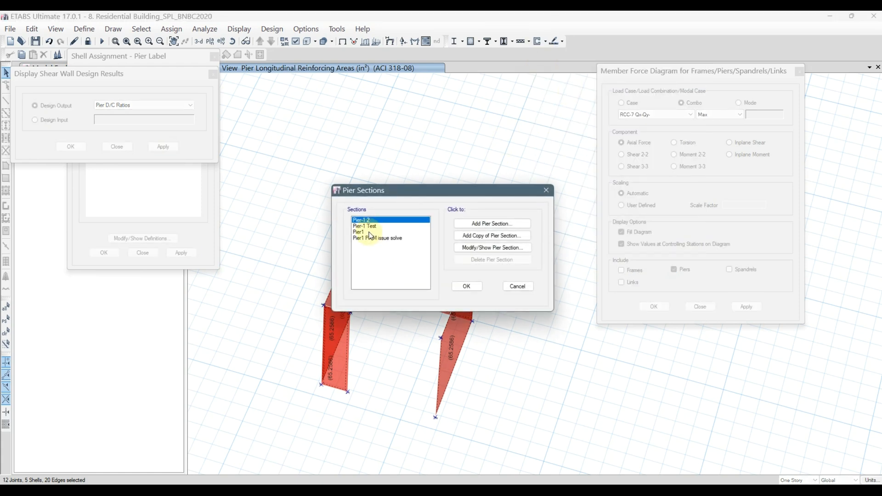
{"action": "left_click", "coordinate": [504, 249]}
{"action": "left_click", "coordinate": [458, 236]}
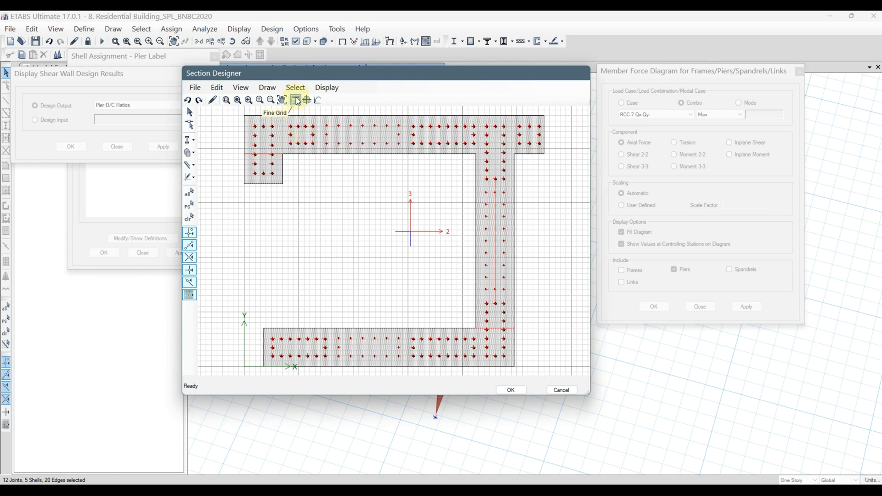
{"action": "left_click", "coordinate": [307, 101]}
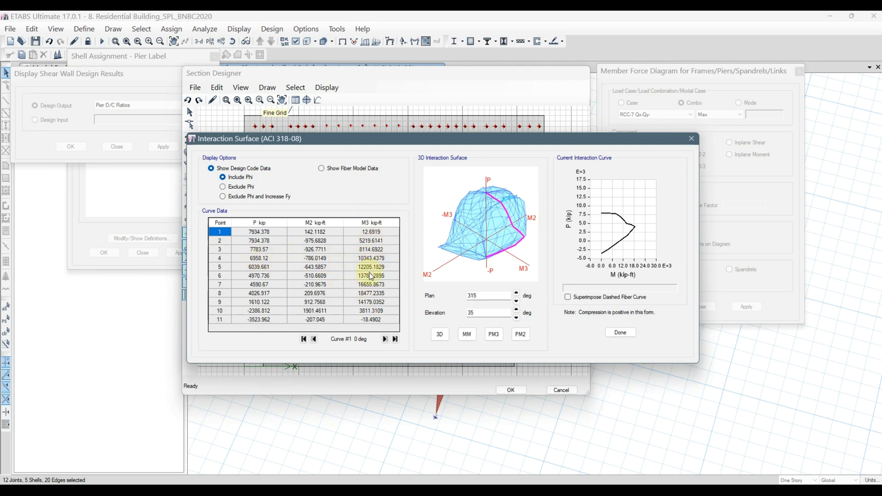
{"action": "left_click", "coordinate": [615, 338]}
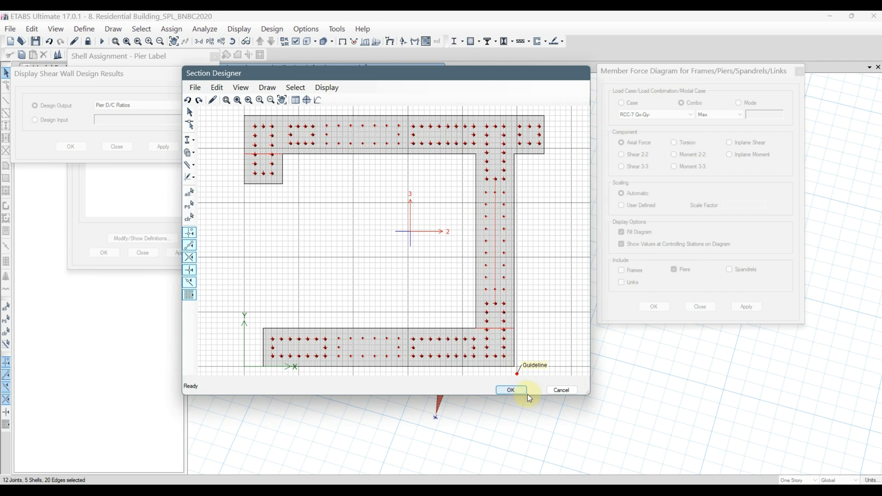
{"action": "left_click", "coordinate": [513, 391]}
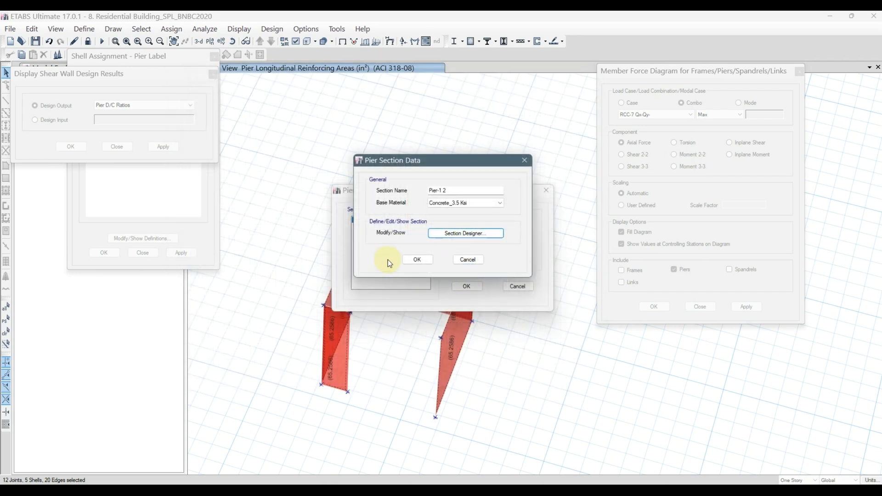
{"action": "left_click", "coordinate": [416, 260]}
{"action": "left_click", "coordinate": [467, 287]}
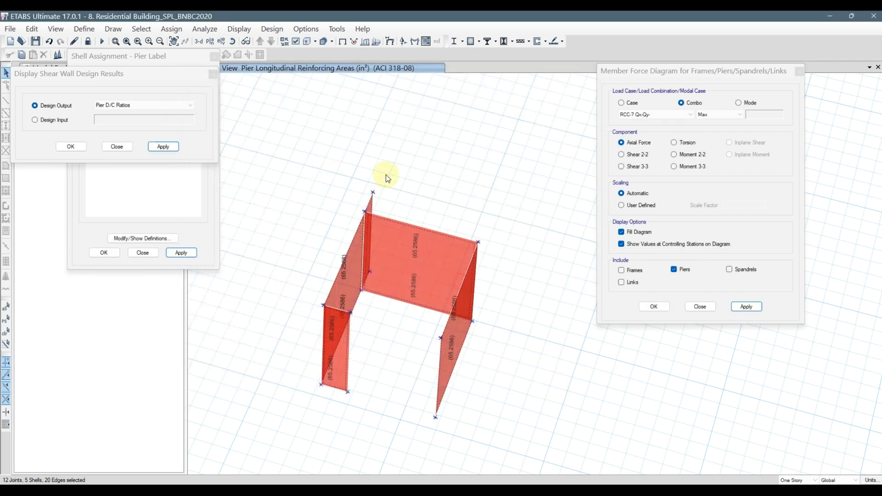
Display the axial force diagram of the piers for the ENV_RCC-20 combination using the Min envelope.
{"action": "left_click", "coordinate": [413, 44]}
{"action": "left_click_drag", "start_coordinate": [415, 244], "coordinate": [584, 135]}
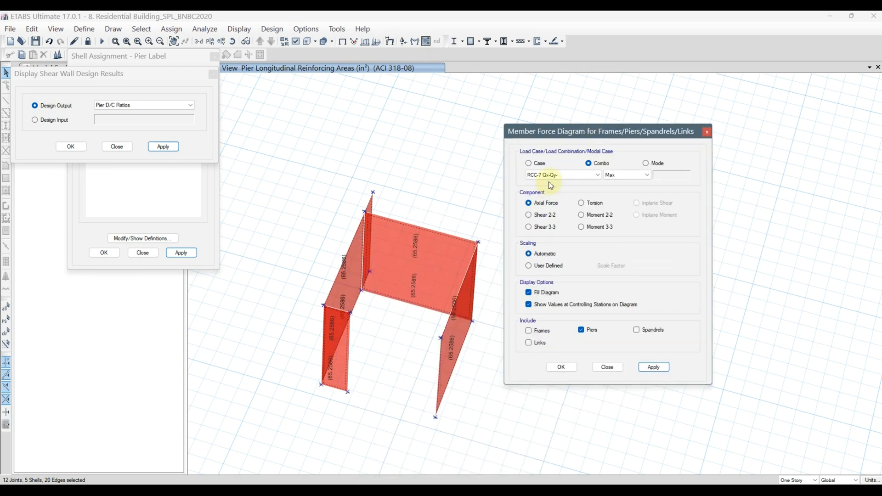
{"action": "left_click", "coordinate": [556, 175]}
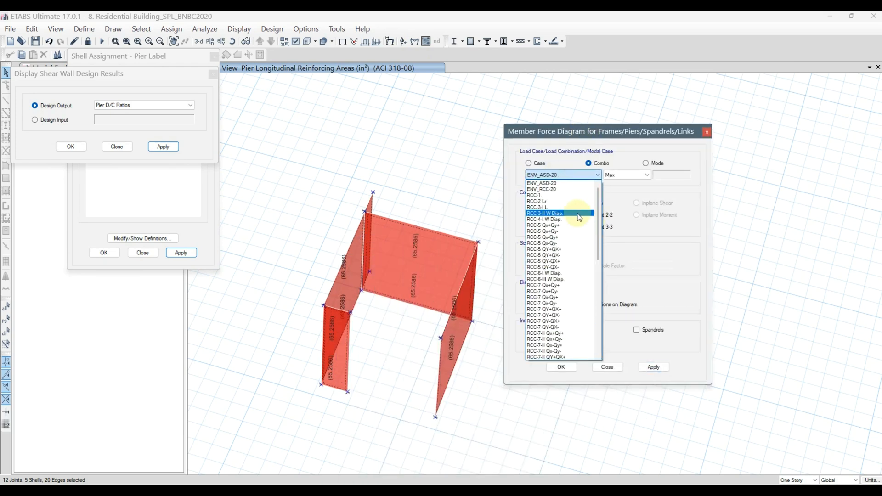
{"action": "left_click", "coordinate": [549, 189]}
{"action": "left_click", "coordinate": [614, 177]}
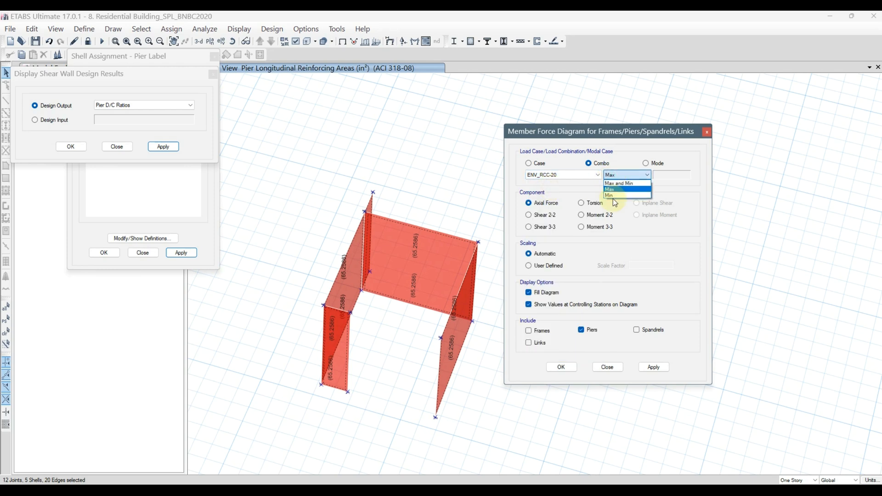
{"action": "left_click", "coordinate": [615, 195]}
{"action": "left_click", "coordinate": [476, 185]}
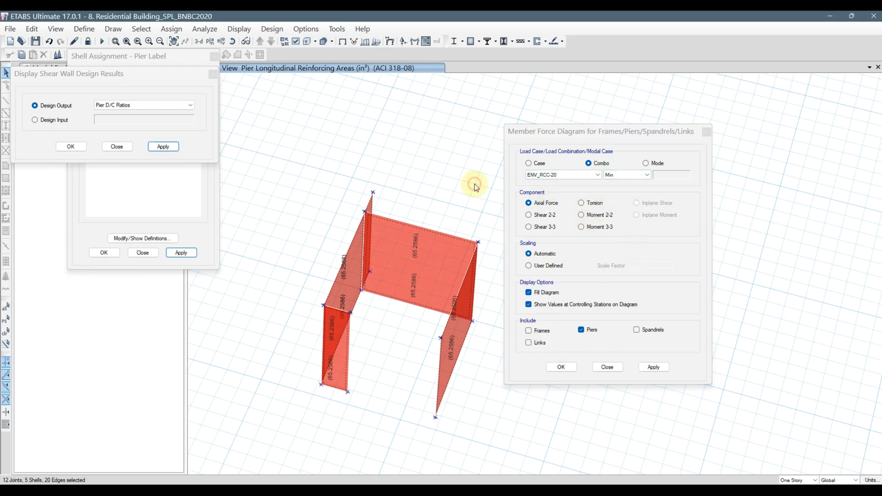
{"action": "left_click", "coordinate": [653, 367]}
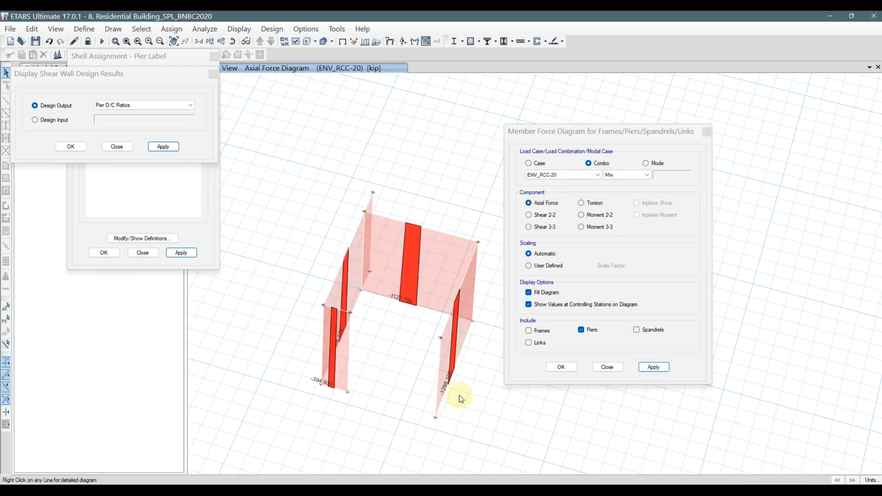
Select all the displayed core walls and assign them the single pier label P1.
{"action": "middle_click_drag", "start_coordinate": [395, 267], "coordinate": [380, 256], "text": "shift"}
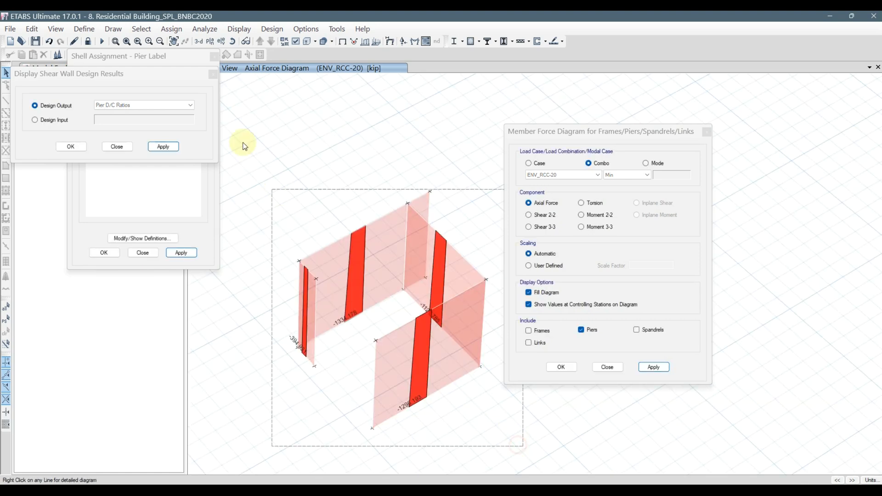
{"action": "left_click", "coordinate": [171, 29]}
{"action": "mouse_move", "coordinate": [183, 69]}
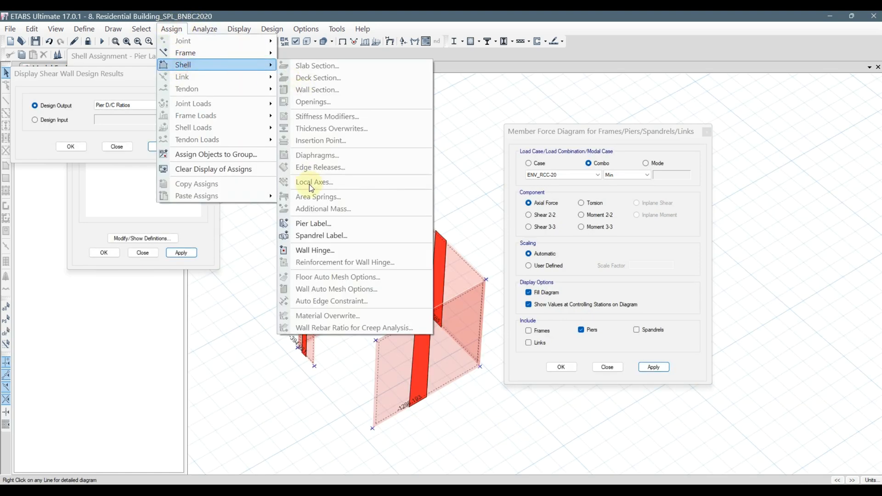
{"action": "left_click", "coordinate": [301, 223]}
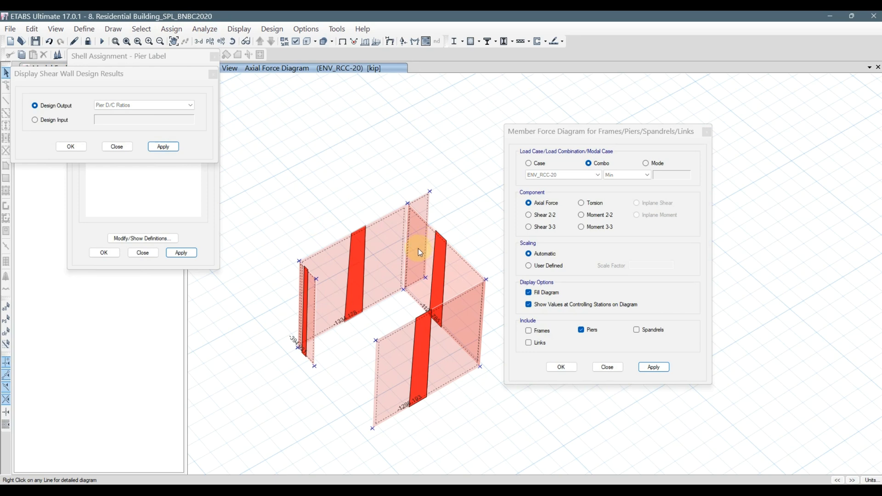
{"action": "left_click", "coordinate": [134, 197]}
{"action": "left_click", "coordinate": [96, 91]}
{"action": "left_click", "coordinate": [181, 253]}
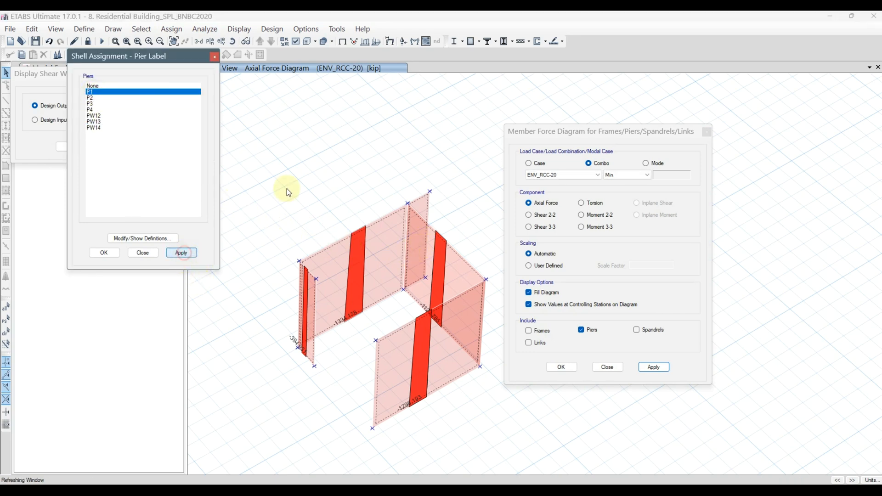
Display the pier axial force diagram for the ENV_RCC-20 combination, first with the Min envelope and again with Max.
{"action": "left_click", "coordinate": [654, 367]}
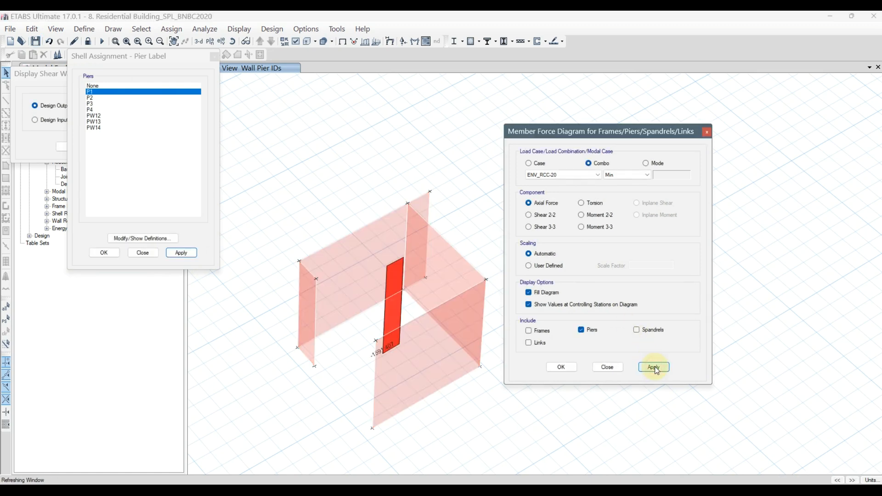
{"action": "right_click", "coordinate": [461, 118]}
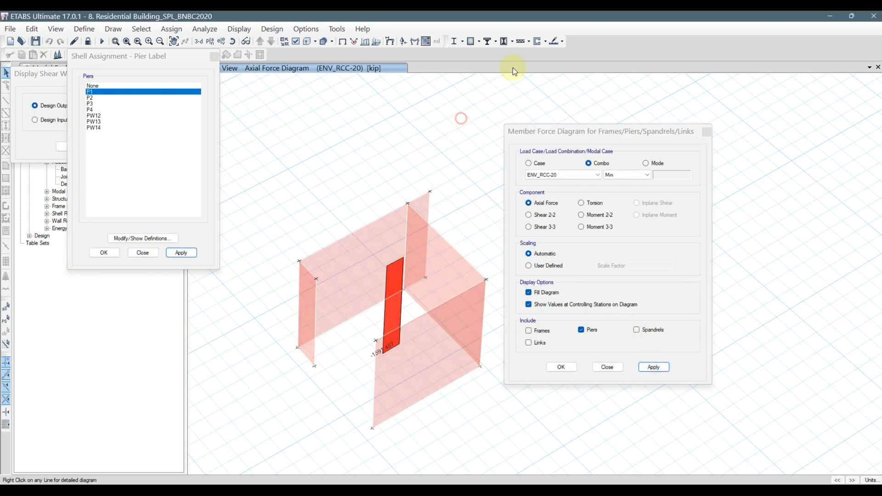
{"action": "left_click", "coordinate": [546, 42]}
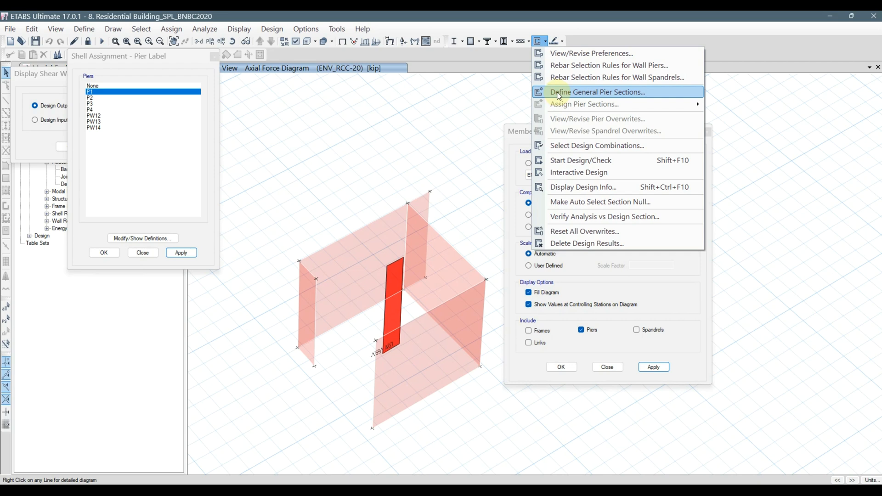
{"action": "key", "text": "Escape"}
{"action": "left_click", "coordinate": [624, 172]}
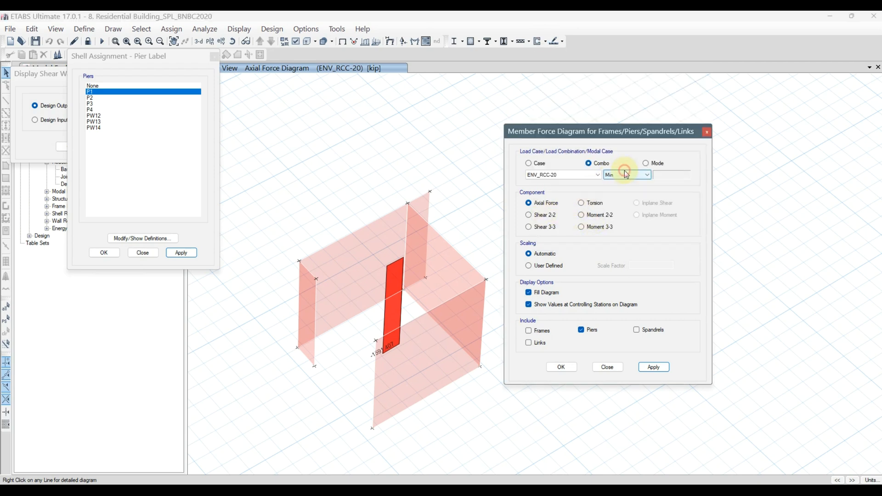
{"action": "left_click", "coordinate": [618, 181]}
{"action": "left_click", "coordinate": [654, 367]}
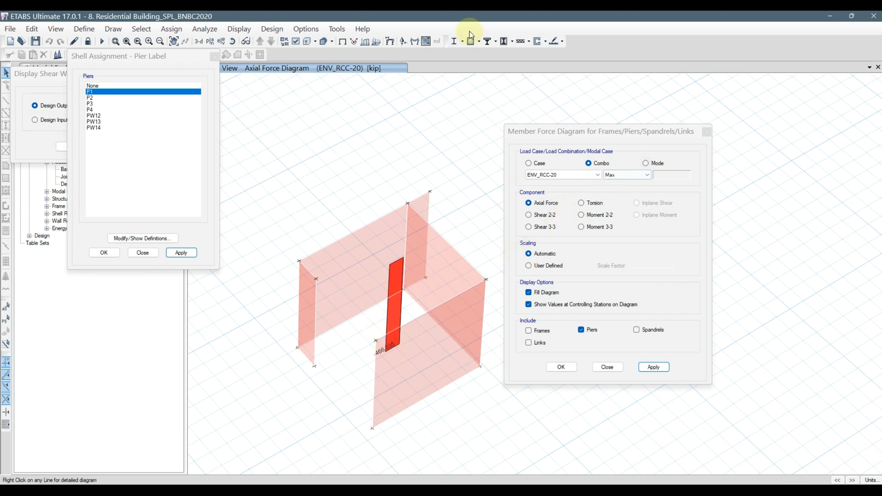
Open general pier section Pier-1 2 in Section Designer and show its interaction surface with phi excluded.
{"action": "left_click", "coordinate": [545, 42]}
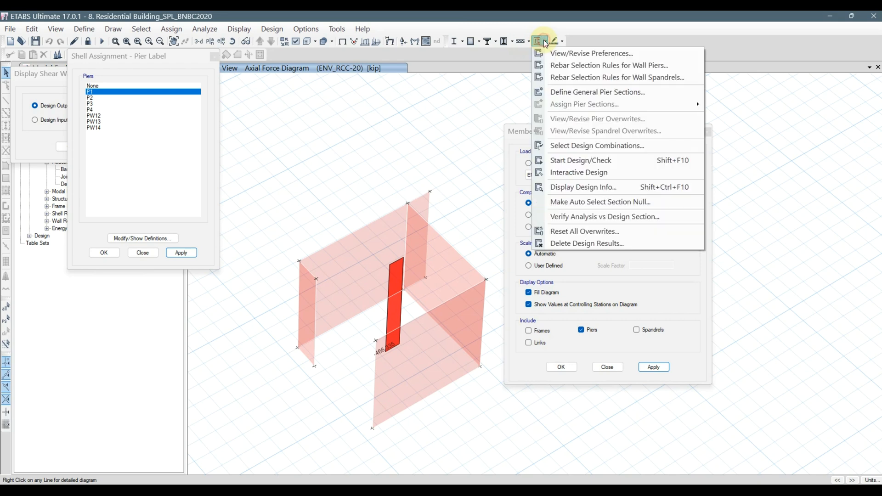
{"action": "left_click", "coordinate": [564, 93]}
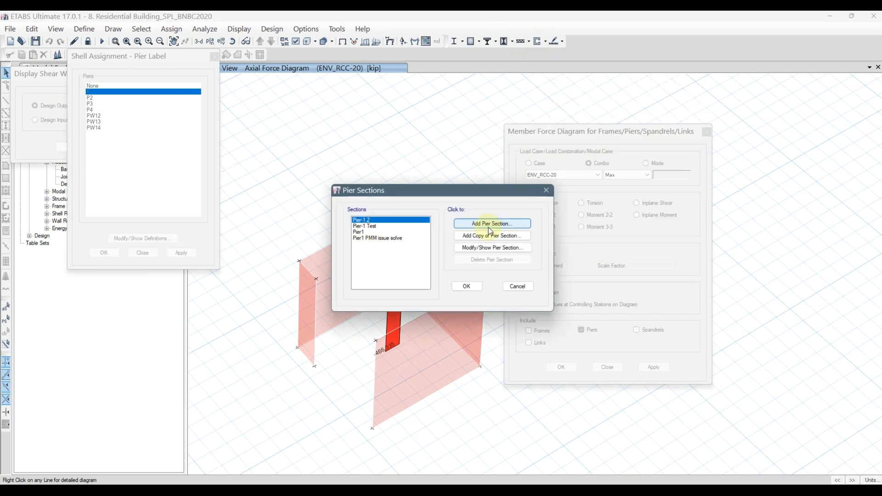
{"action": "left_click", "coordinate": [474, 247]}
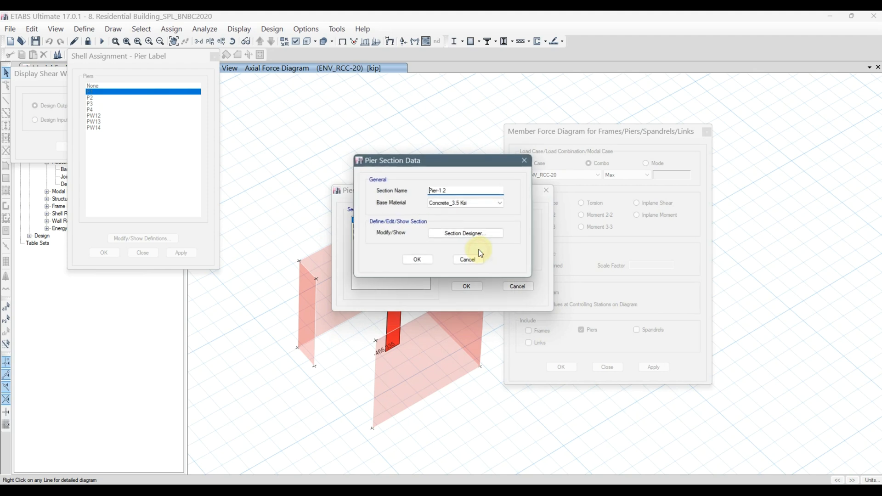
{"action": "left_click", "coordinate": [459, 235]}
{"action": "left_click", "coordinate": [307, 100]}
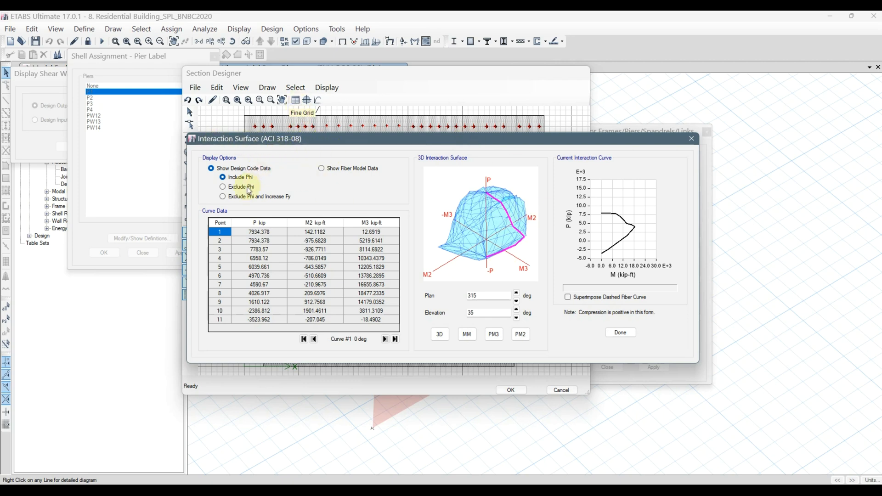
{"action": "left_click", "coordinate": [223, 186]}
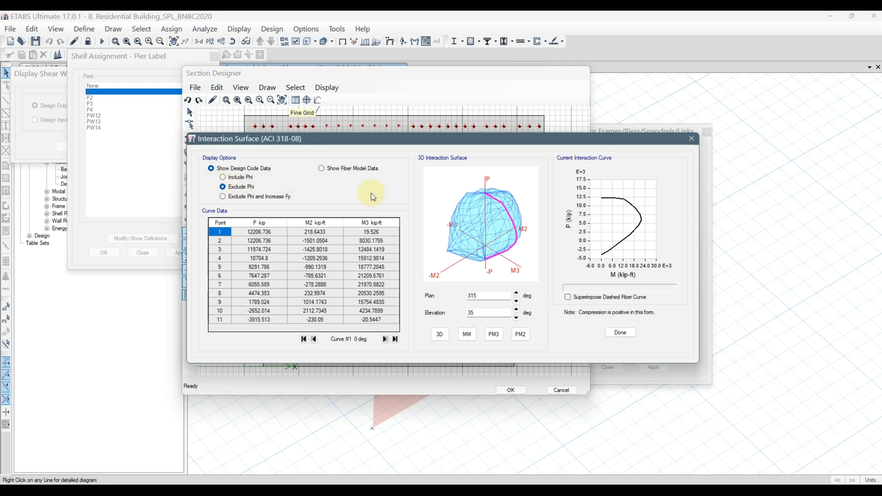
Switch to the seismic design PDF in Nitro Pro, check the ACI 318 § 9.3 condition on nominal flexural strength, and return to ETABS.
{"action": "left_click", "coordinate": [603, 490]}
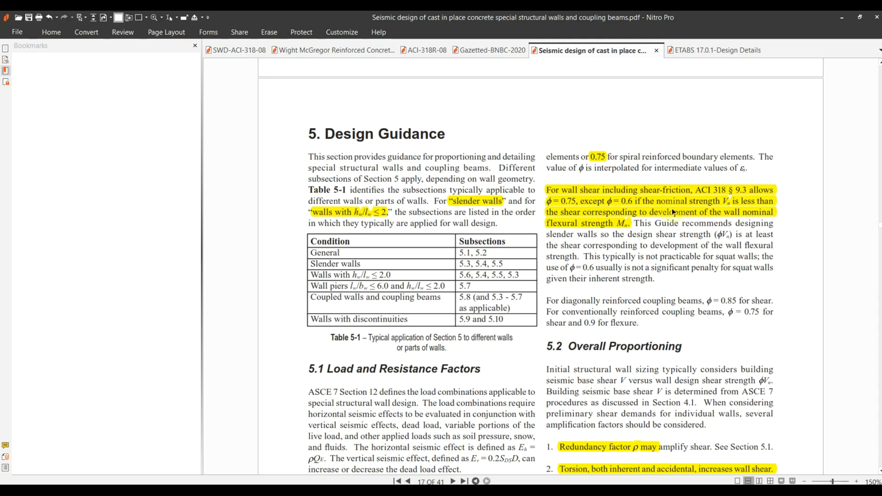
{"action": "left_click", "coordinate": [596, 226]}
{"action": "left_click", "coordinate": [727, 226]}
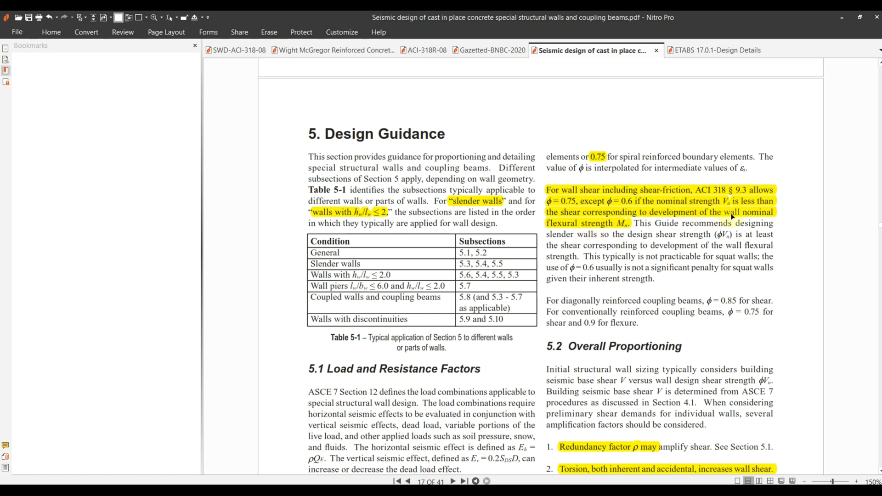
{"action": "left_click", "coordinate": [842, 18]}
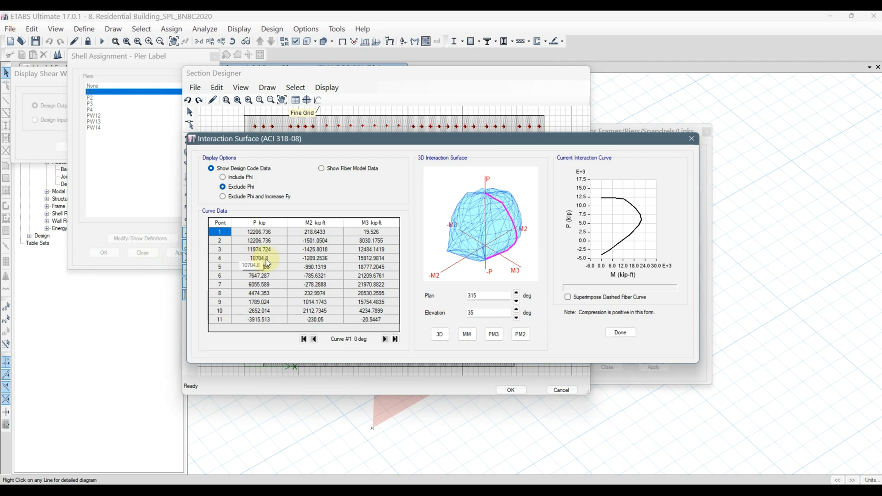
Examine the axial load P and moment M3 pairs at points 8 to 10 of interaction curve #1.
{"action": "left_click", "coordinate": [255, 304]}
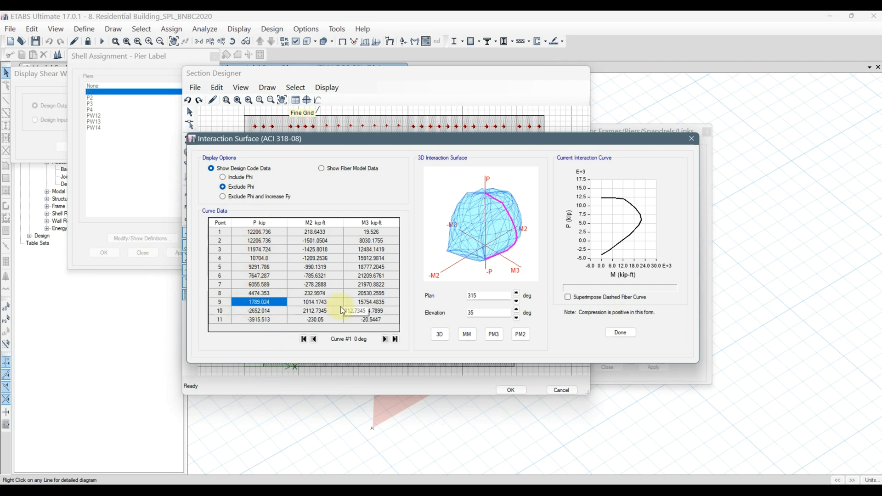
{"action": "left_click", "coordinate": [381, 302]}
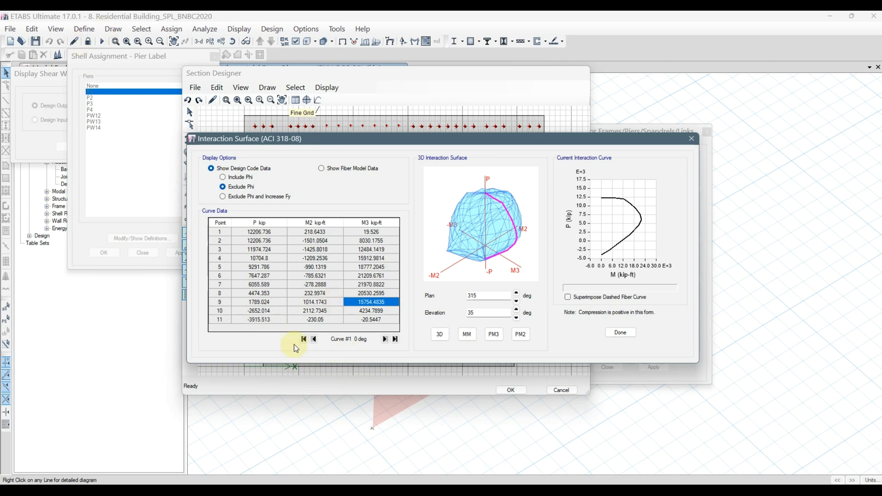
{"action": "left_click", "coordinate": [257, 310]}
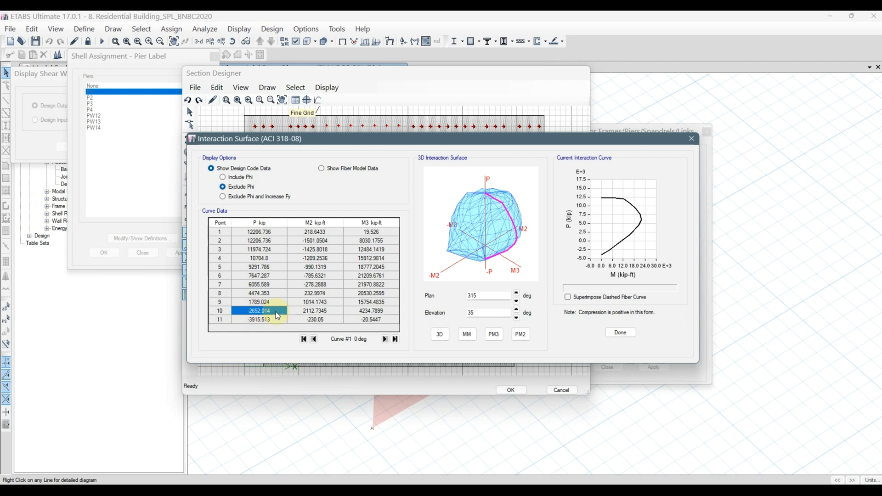
{"action": "left_click", "coordinate": [378, 304]}
{"action": "left_click", "coordinate": [372, 312]}
{"action": "left_click", "coordinate": [270, 312]}
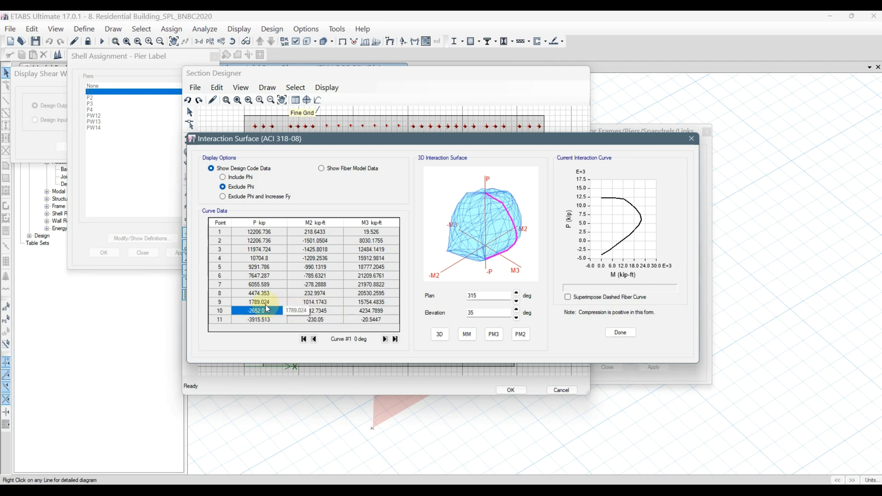
{"action": "left_click", "coordinate": [266, 302]}
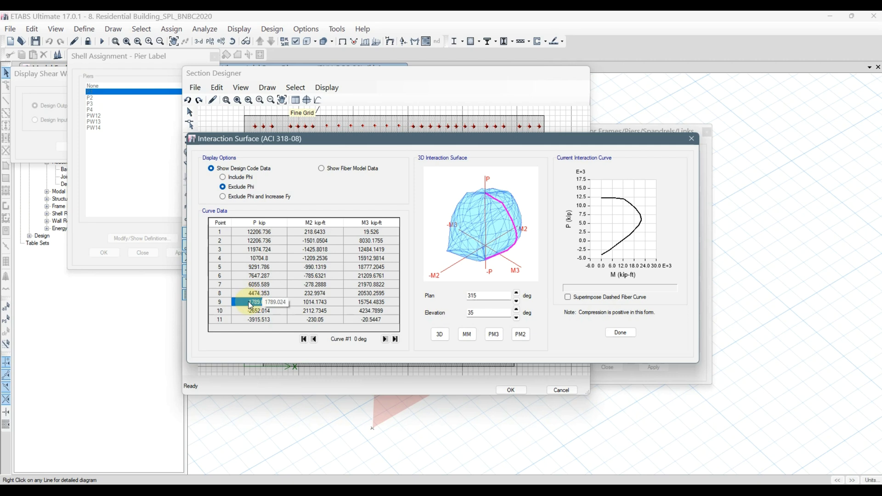
{"action": "left_click", "coordinate": [273, 295]}
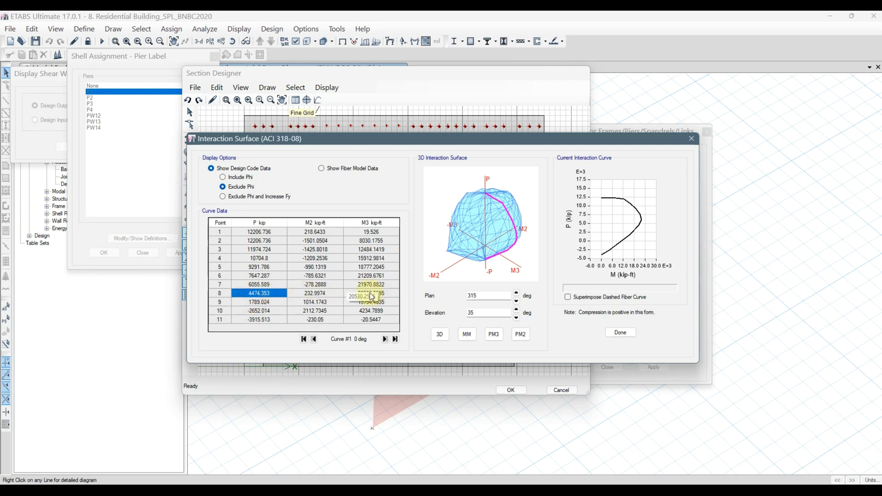
{"action": "left_click", "coordinate": [390, 295]}
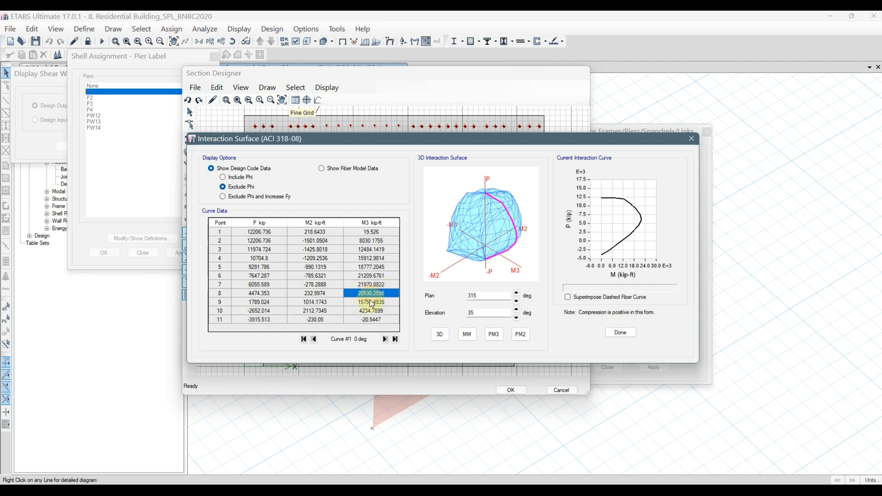
{"action": "left_click", "coordinate": [256, 304]}
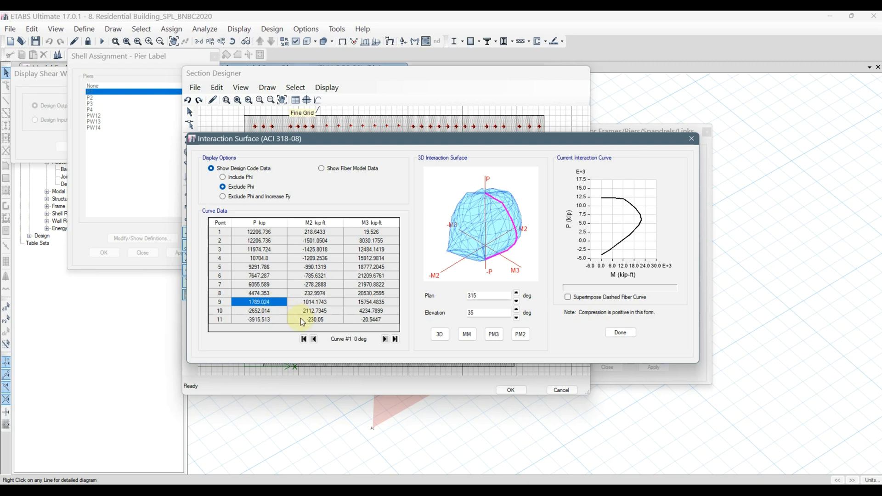
{"action": "left_click", "coordinate": [372, 303]}
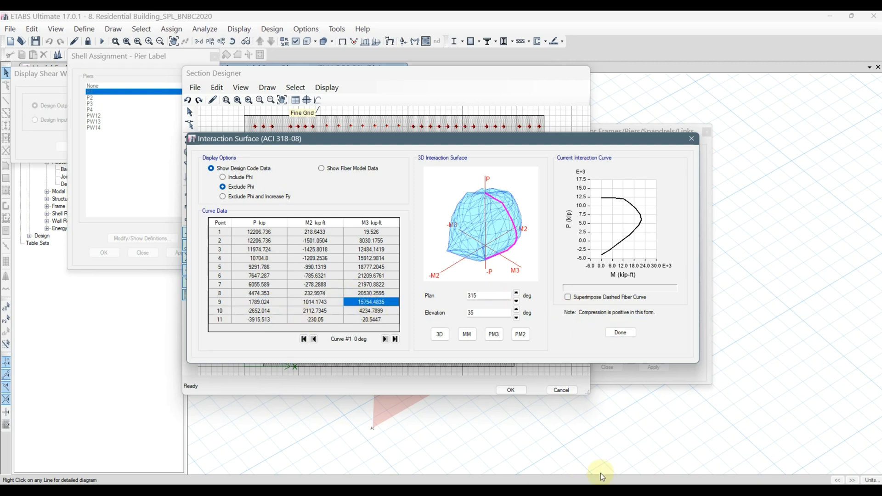
Switch to Paint and add the red text note "Mn = 16000 kip-ft." to the wall sketch.
{"action": "key", "text": "alt+Tab"}
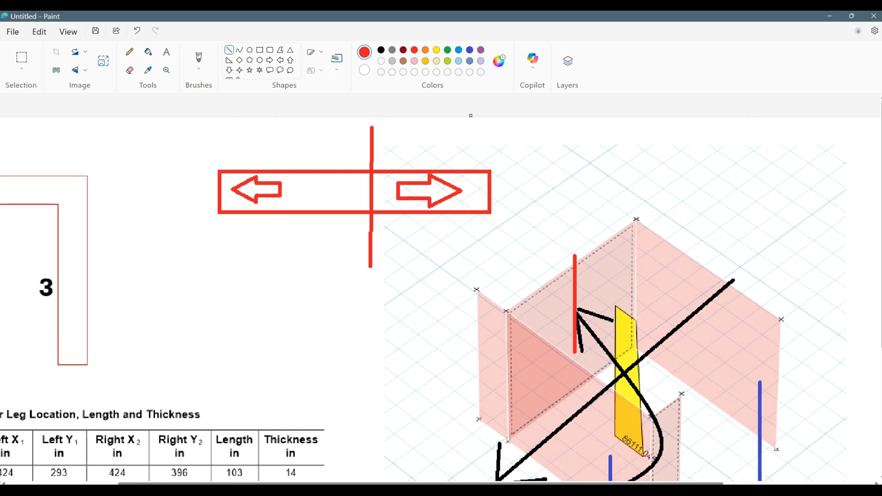
{"action": "left_click", "coordinate": [166, 54]}
{"action": "left_click_drag", "start_coordinate": [143, 277], "coordinate": [371, 320]}
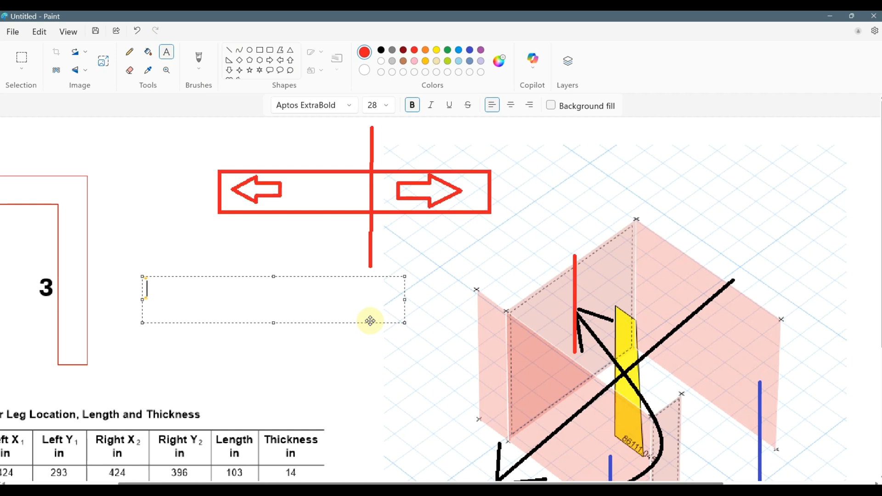
{"action": "type", "text": "15"}
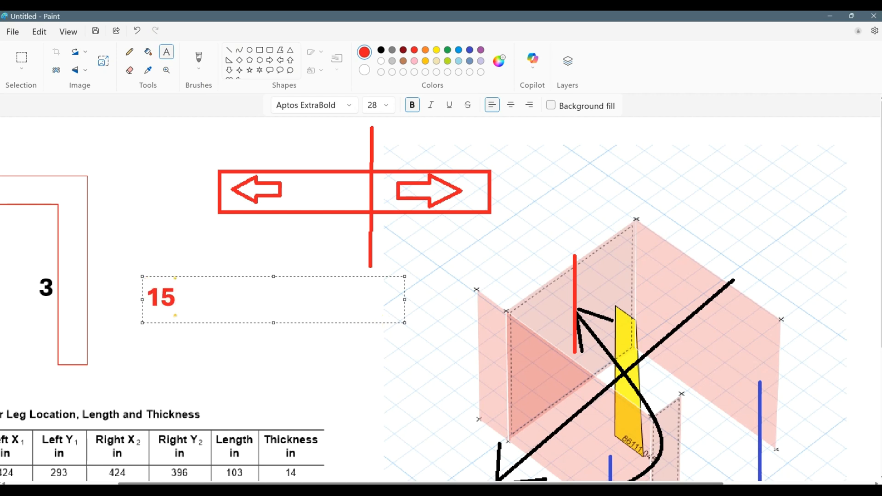
{"action": "left_click", "coordinate": [595, 491]}
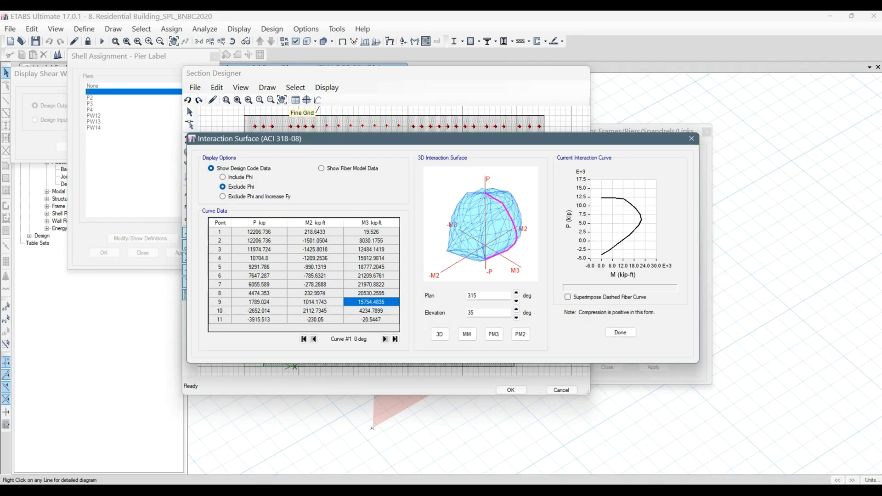
{"action": "left_click", "coordinate": [575, 491]}
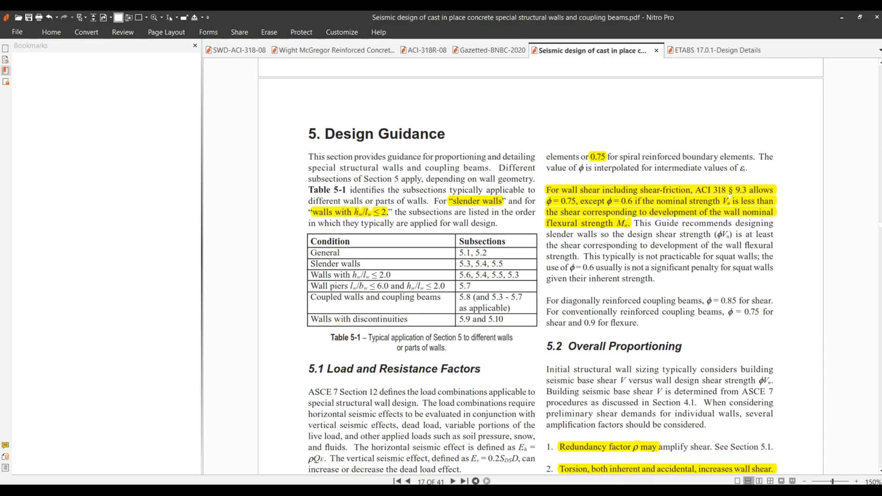
{"action": "left_click", "coordinate": [616, 491]}
{"action": "key", "text": "BackSpace"}
{"action": "type", "text": "6"}
{"action": "key", "text": "BackSpace"}
{"action": "key", "text": "BackSpace"}
{"action": "type", "text": "Mn = 16000 kip-ft."}
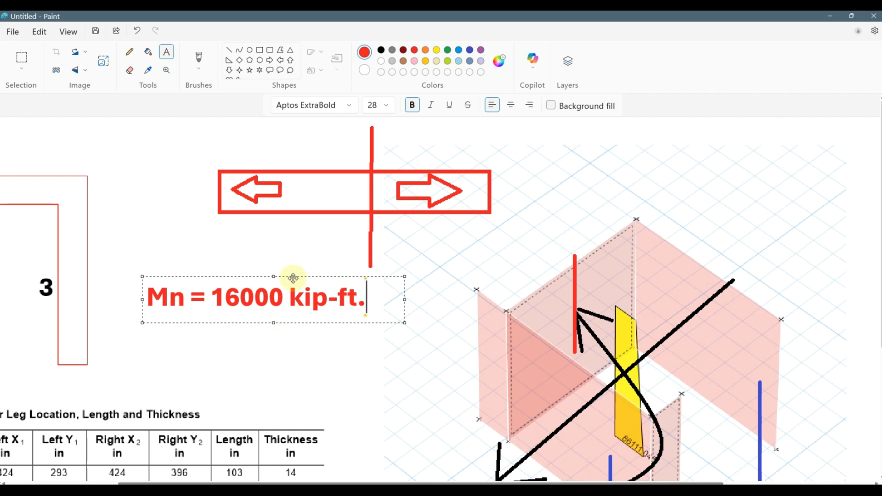
Move the Mn note above the 3D wall picture and commit the text.
{"action": "left_click_drag", "start_coordinate": [293, 278], "coordinate": [773, 143]}
{"action": "left_click", "coordinate": [746, 216]}
{"action": "scroll", "coordinate": [441, 236], "scroll_direction": "down", "scroll_amount": 2, "text": "ctrl"}
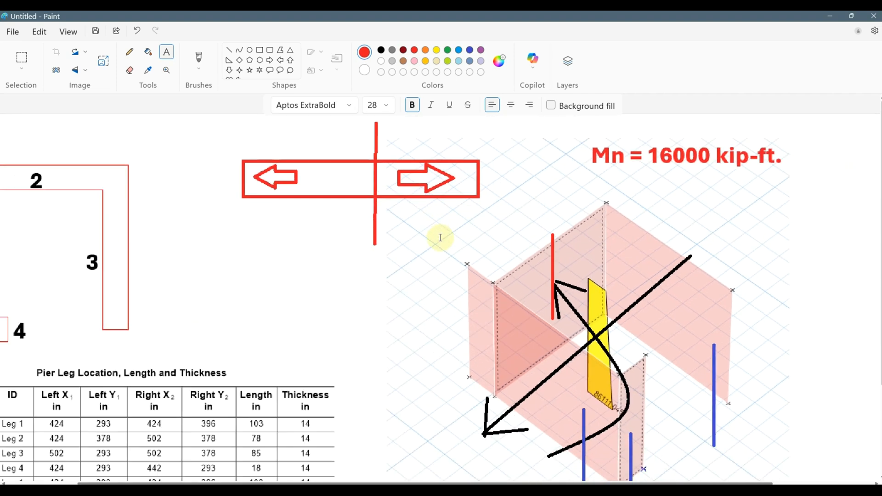
Switch back to ETABS and close the Section Designer and the pier section dialogs, discarding any section changes.
{"action": "left_click", "coordinate": [576, 490]}
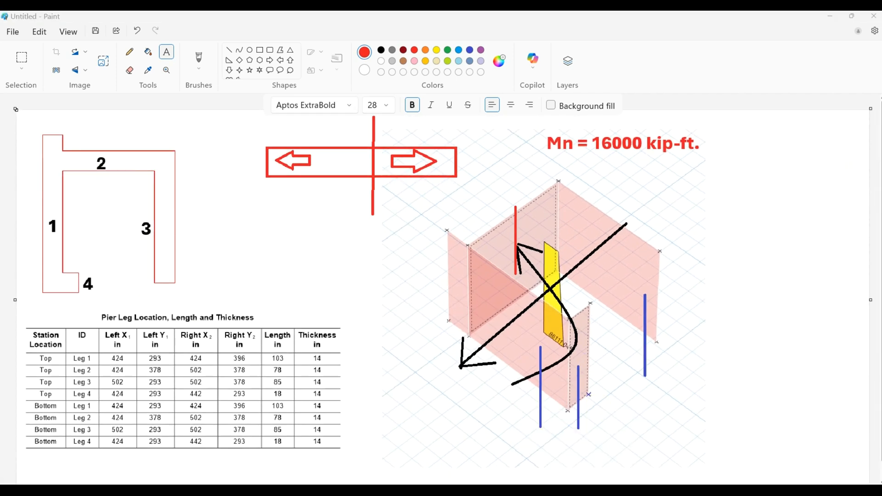
{"action": "left_click", "coordinate": [620, 333]}
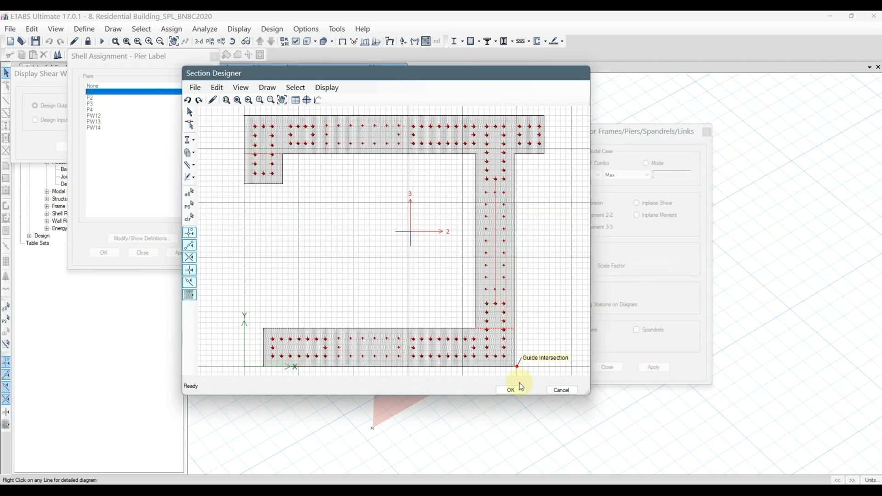
{"action": "left_click", "coordinate": [510, 390]}
{"action": "left_click", "coordinate": [478, 258]}
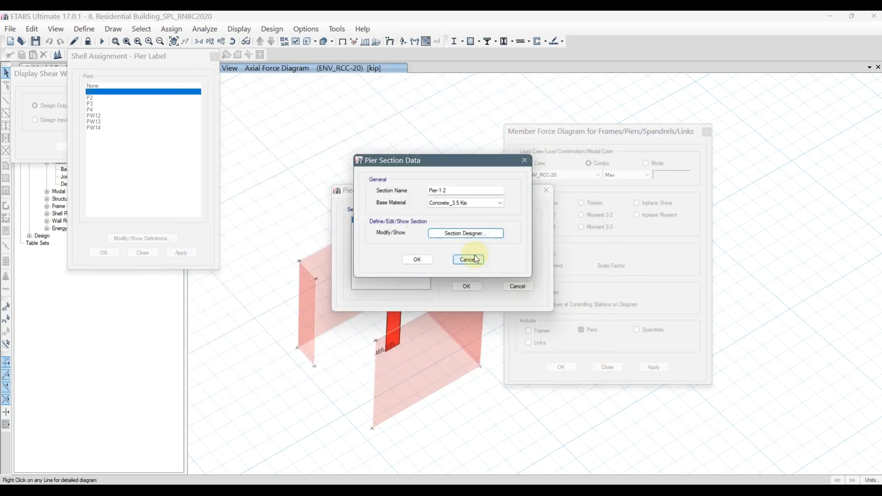
{"action": "left_click", "coordinate": [514, 287]}
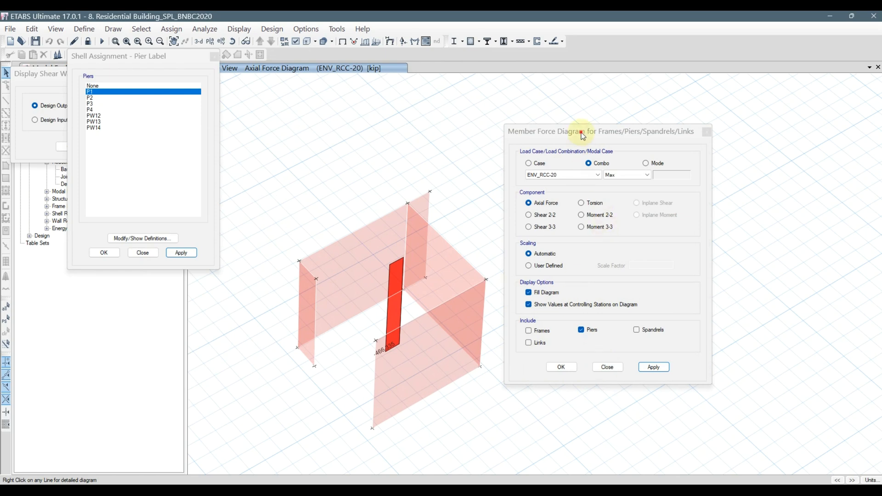
Move the force diagram and pier label dialogs clear of the model and restore the undeformed shape view.
{"action": "left_click_drag", "start_coordinate": [580, 133], "coordinate": [734, 135]}
{"action": "left_click_drag", "start_coordinate": [140, 177], "coordinate": [133, 217]}
{"action": "left_click", "coordinate": [335, 113]}
{"action": "left_click", "coordinate": [343, 41]}
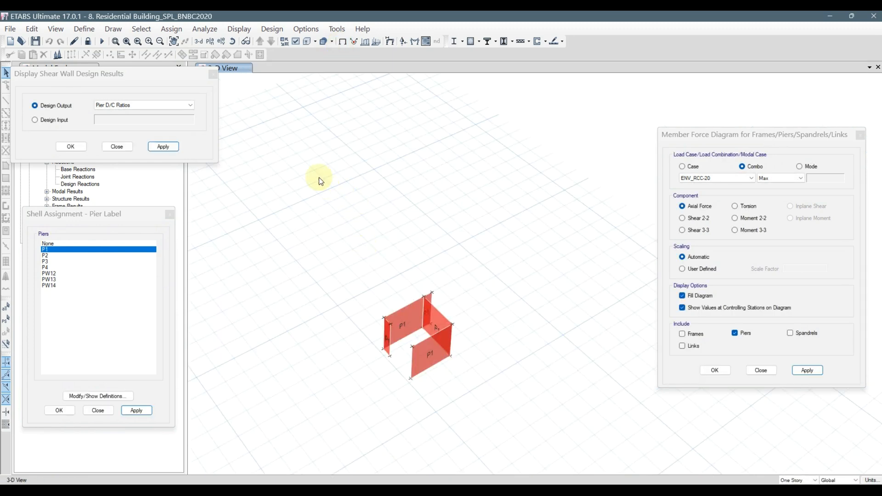
Select the displayed core wall and all walls with the properties W_12 and W_14.
{"action": "left_click_drag", "start_coordinate": [480, 394], "coordinate": [354, 188]}
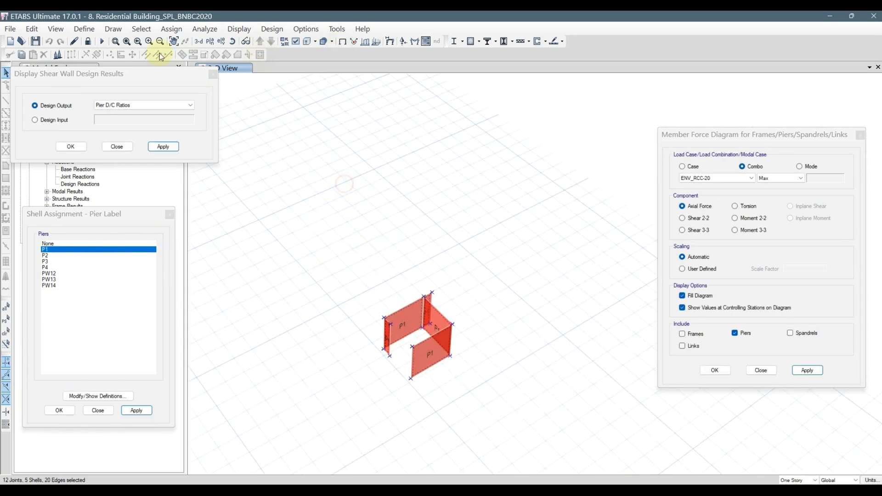
{"action": "left_click", "coordinate": [142, 29]}
{"action": "mouse_move", "coordinate": [149, 41]}
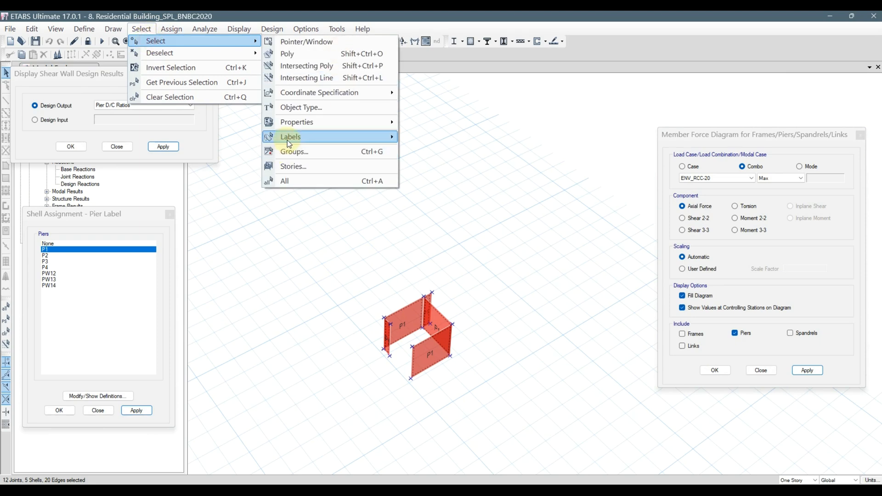
{"action": "mouse_move", "coordinate": [288, 136]}
{"action": "mouse_move", "coordinate": [295, 122]}
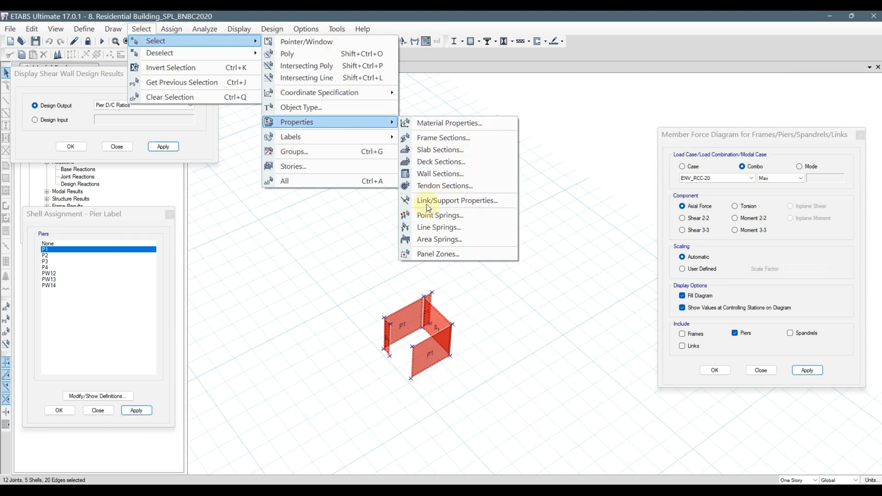
{"action": "left_click", "coordinate": [430, 177]}
{"action": "left_click_drag", "start_coordinate": [104, 151], "coordinate": [105, 156]}
{"action": "left_click", "coordinate": [115, 297]}
Show only the selected walls so the core stands isolated over its full height.
{"action": "right_click", "coordinate": [364, 153]}
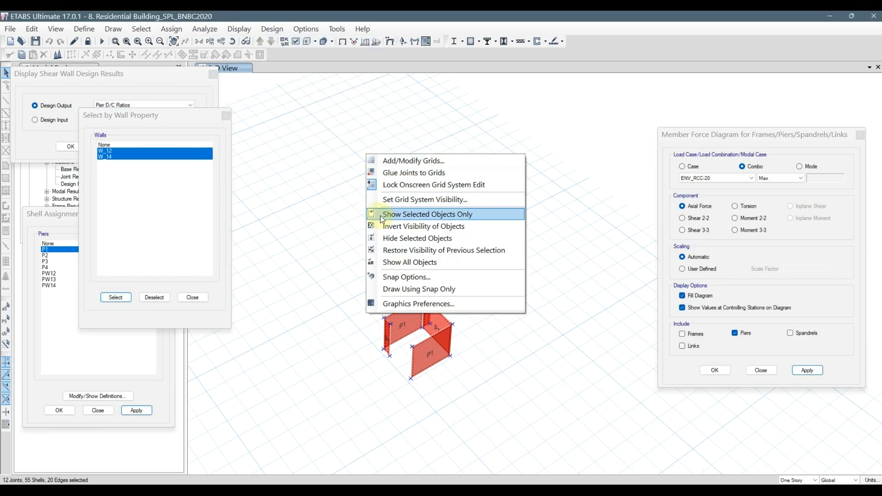
{"action": "left_click", "coordinate": [423, 212]}
{"action": "left_click", "coordinate": [384, 364]}
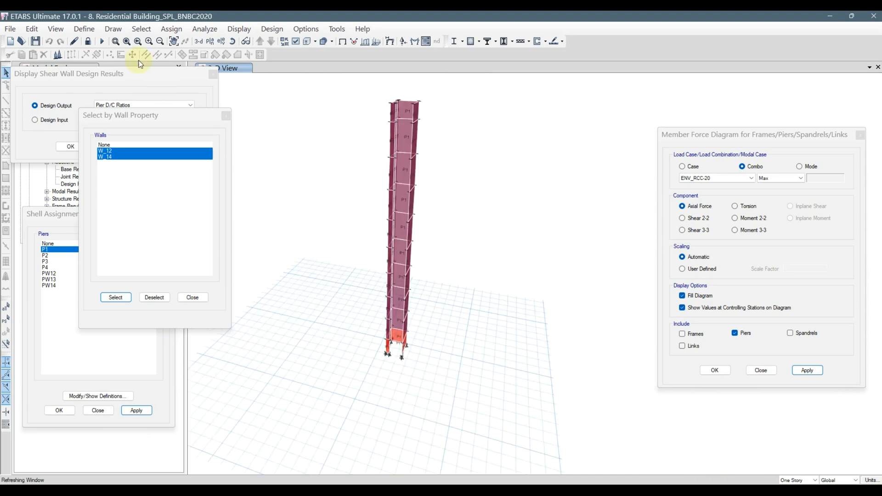
{"action": "left_click", "coordinate": [363, 104]}
Display the Moment 3-3 diagram of the piers for the combination ENV_RCC-20, Max.
{"action": "left_click", "coordinate": [415, 41]}
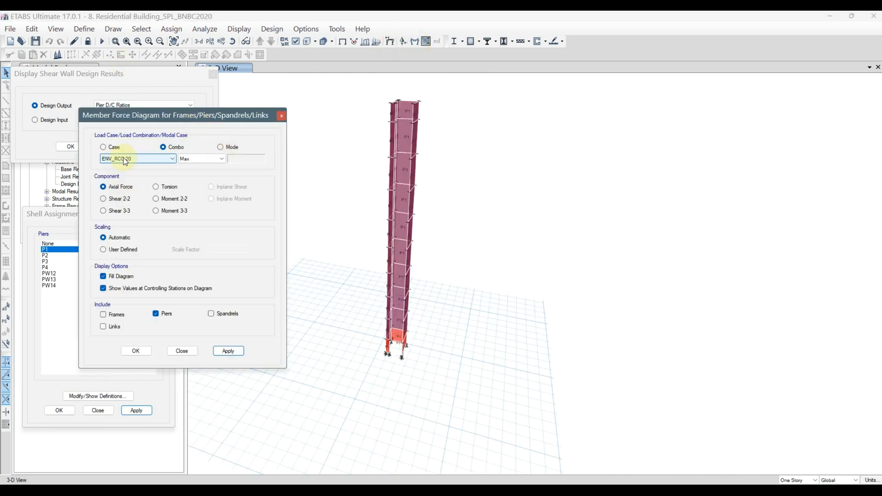
{"action": "left_click", "coordinate": [178, 211]}
{"action": "left_click", "coordinate": [229, 351]}
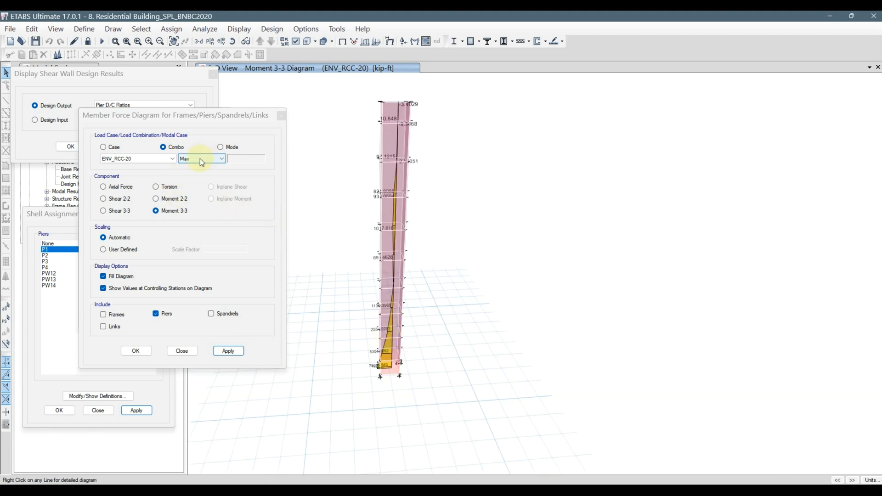
Examine the Moment 3-3 values along the lower storeys of the core wall under ENV_RCC-20.
{"action": "scroll", "coordinate": [360, 356], "scroll_direction": "up", "scroll_amount": 3}
{"action": "scroll", "coordinate": [338, 296], "scroll_direction": "up", "scroll_amount": 2}
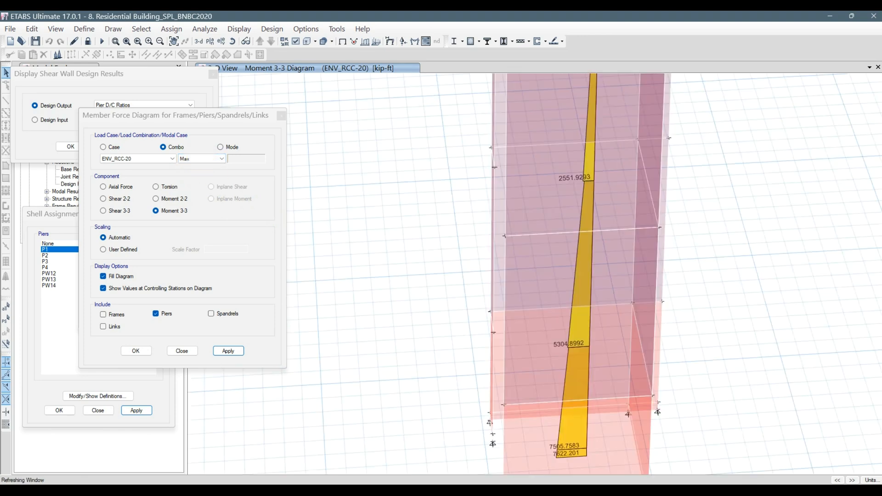
{"action": "scroll", "coordinate": [374, 286], "scroll_direction": "down", "scroll_amount": 4}
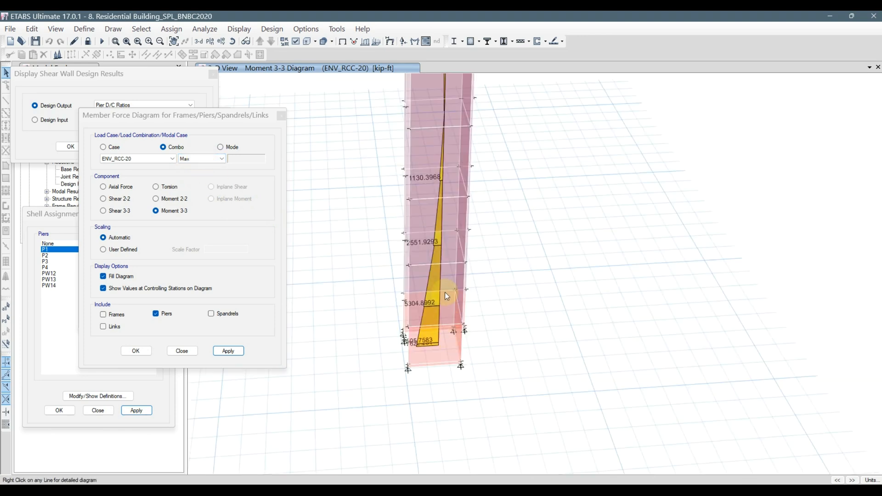
{"action": "middle_click_drag", "start_coordinate": [440, 248], "coordinate": [419, 289]}
{"action": "left_click", "coordinate": [429, 158]}
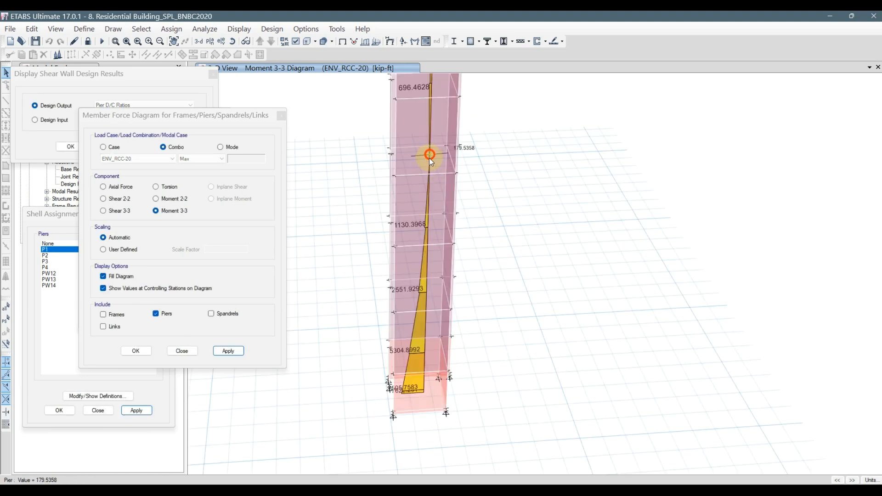
Change the pier Moment 3-3 diagram to the combination RCC-5 QY+QX+.
{"action": "left_click", "coordinate": [142, 159]}
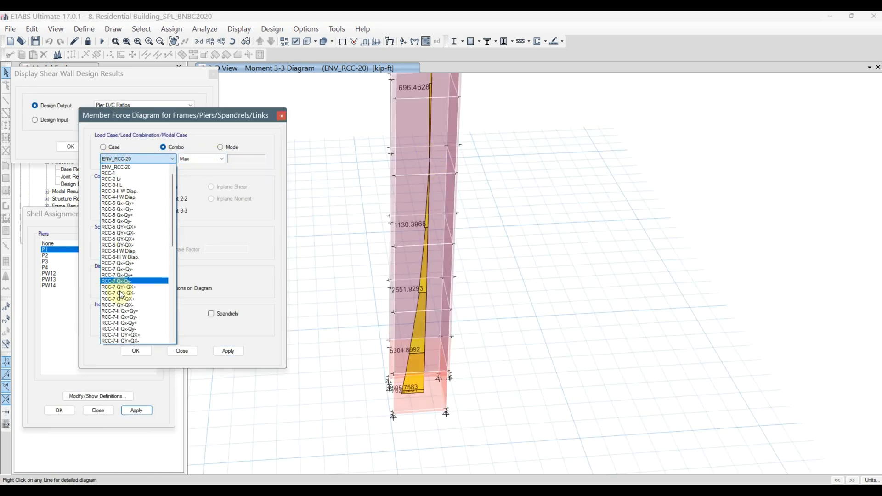
{"action": "left_click", "coordinate": [123, 227]}
{"action": "left_click", "coordinate": [229, 351]}
Inspect the Moment 3-3 diagram along the core wall to locate the height where the moment changes sign.
{"action": "scroll", "coordinate": [412, 403], "scroll_direction": "up", "scroll_amount": 4}
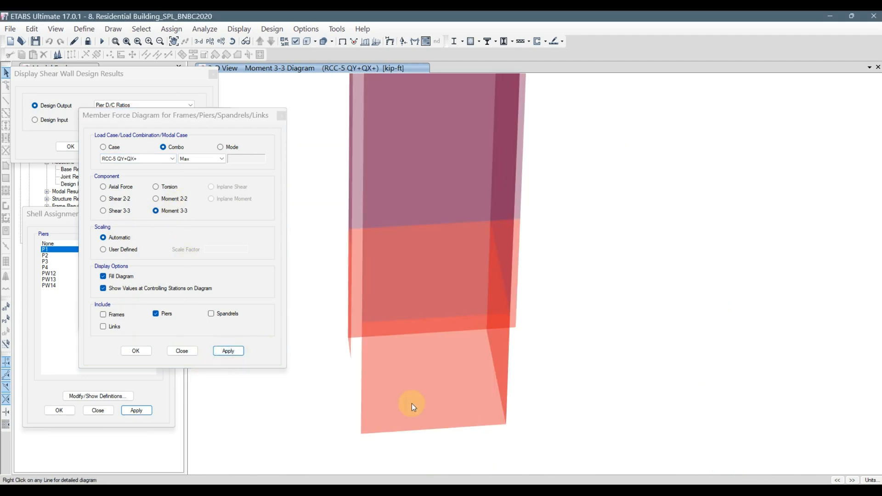
{"action": "scroll", "coordinate": [409, 374], "scroll_direction": "down", "scroll_amount": 3}
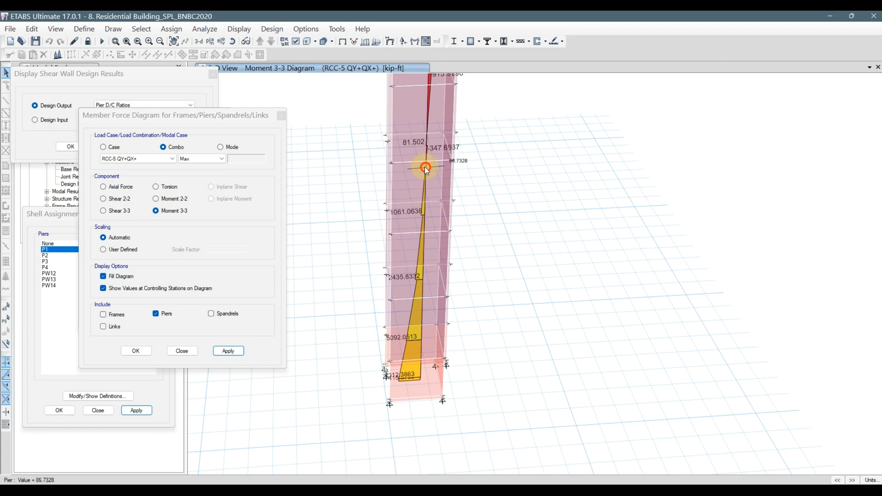
{"action": "mouse_move", "coordinate": [426, 147]}
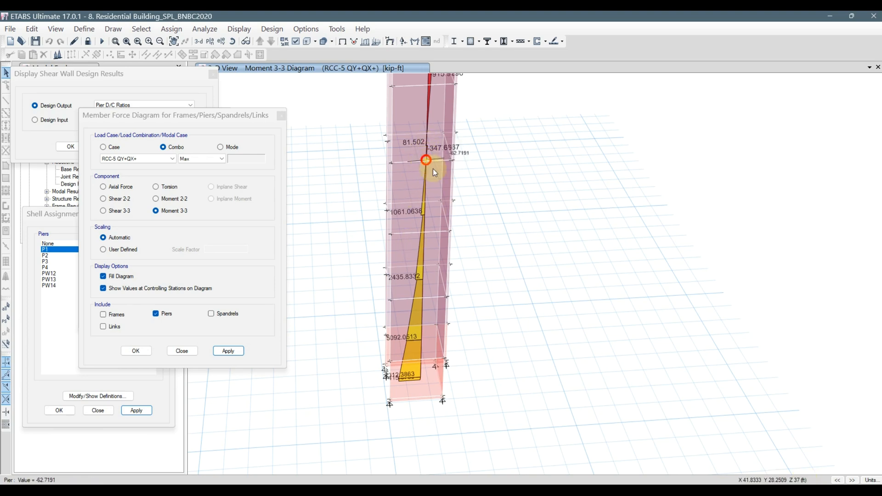
{"action": "scroll", "coordinate": [486, 276], "scroll_direction": "down", "scroll_amount": 4}
{"action": "middle_click_drag", "start_coordinate": [409, 193], "coordinate": [400, 270]}
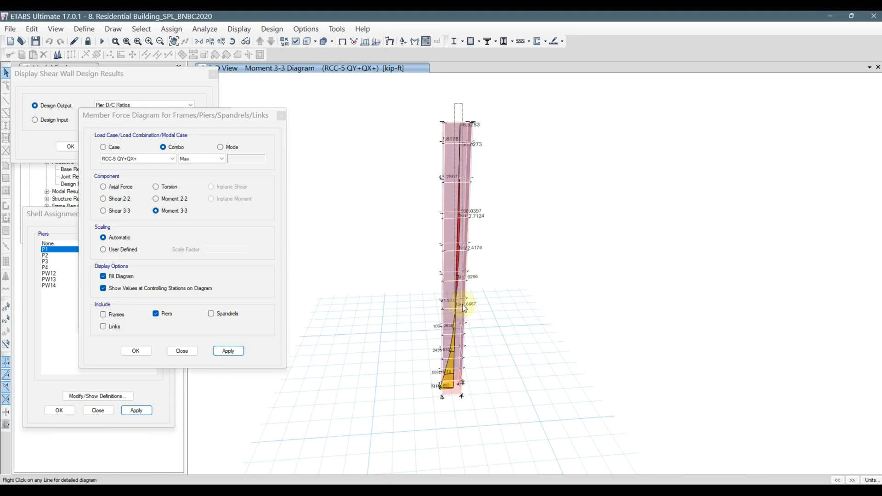
{"action": "scroll", "coordinate": [449, 394], "scroll_direction": "up", "scroll_amount": 3}
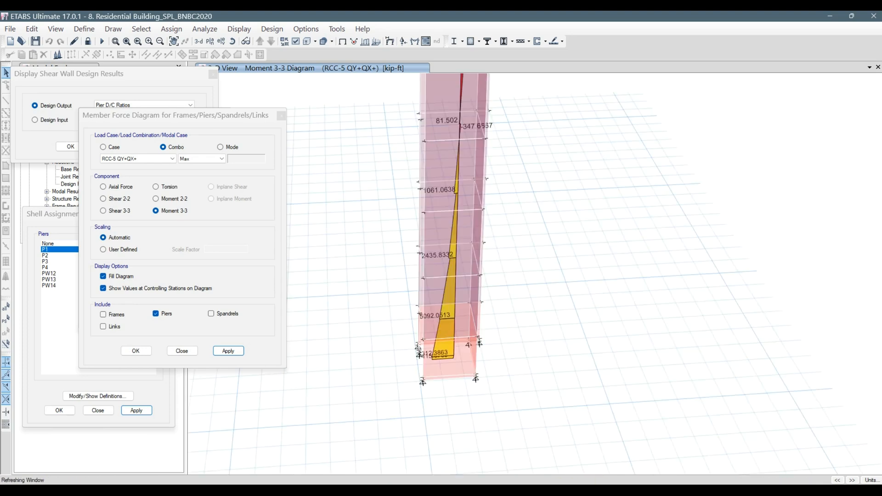
Switch to Paint and widen the canvas to the right to make room for a new sketch.
{"action": "mouse_move", "coordinate": [576, 491]}
{"action": "left_click", "coordinate": [232, 40]}
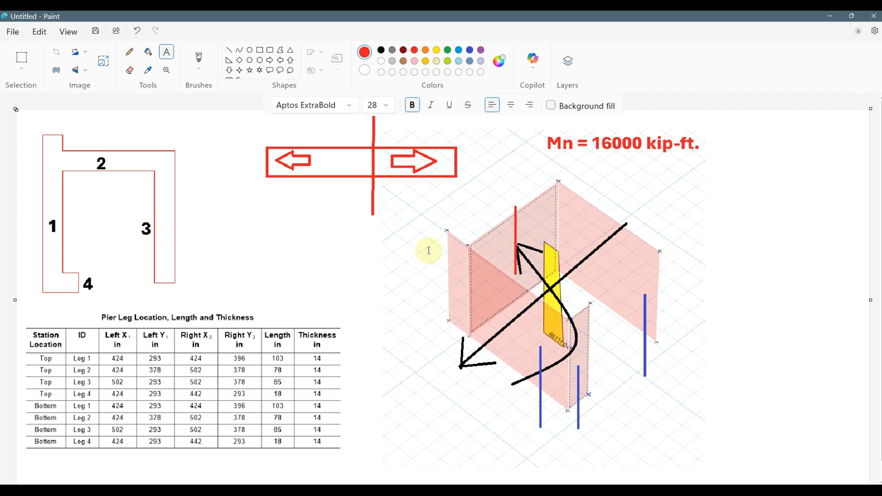
{"action": "scroll", "coordinate": [182, 131], "scroll_direction": "down", "scroll_amount": 3, "text": "ctrl"}
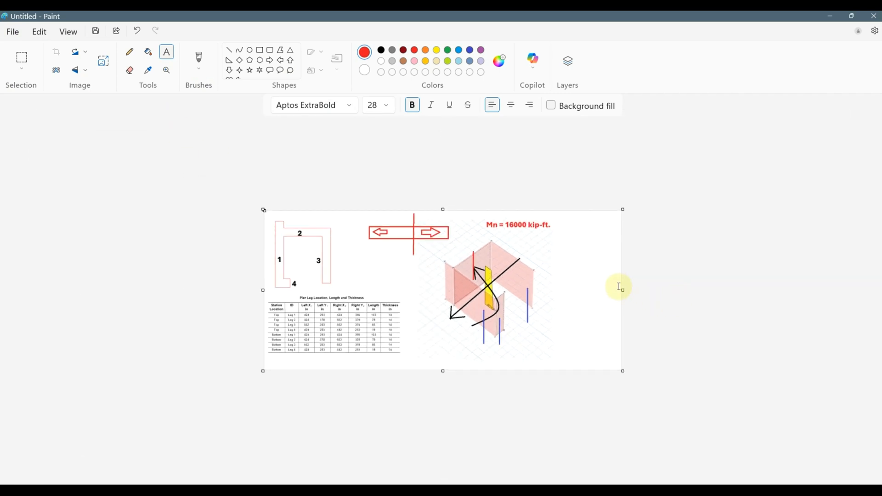
{"action": "left_click_drag", "start_coordinate": [624, 290], "coordinate": [878, 316]}
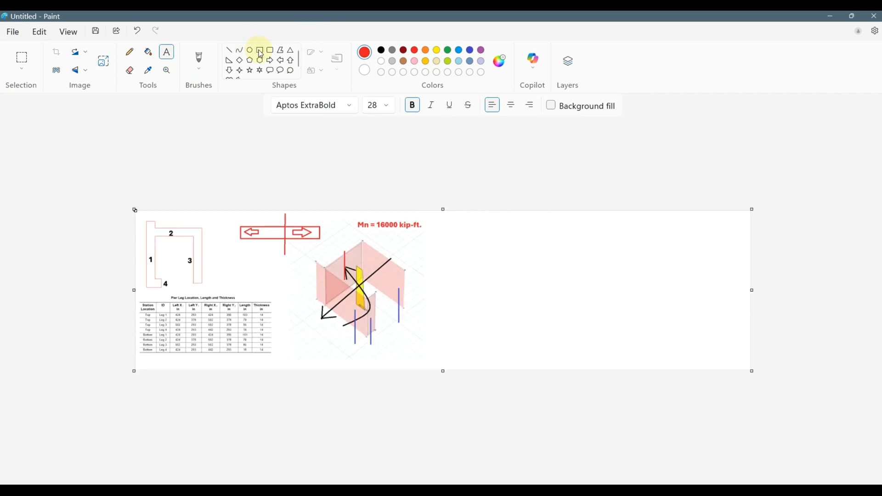
Draw a tall, narrow red rectangle in the new blank area to represent the wall elevation.
{"action": "left_click", "coordinate": [228, 50]}
{"action": "left_click_drag", "start_coordinate": [488, 227], "coordinate": [526, 340]}
{"action": "left_click", "coordinate": [260, 49]}
{"action": "left_click_drag", "start_coordinate": [500, 231], "coordinate": [508, 250]}
{"action": "left_click_drag", "start_coordinate": [533, 315], "coordinate": [525, 353]}
{"action": "left_click", "coordinate": [538, 335]}
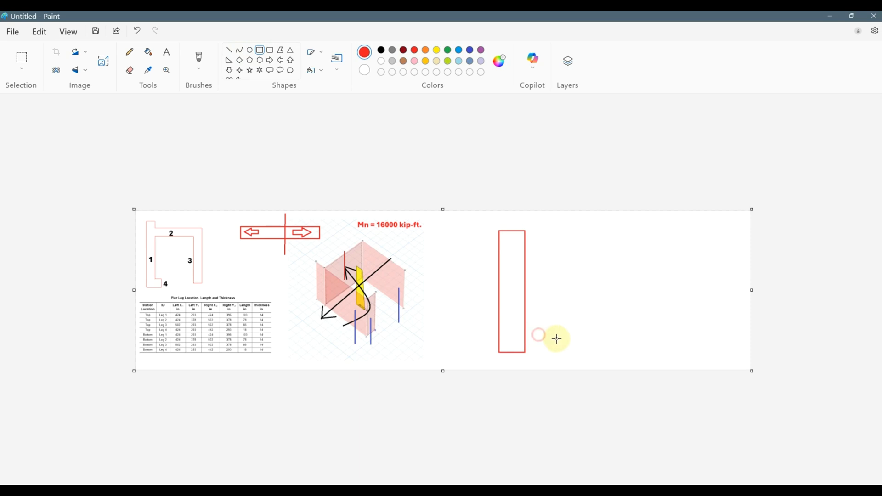
Draw a horizontal red line across the wall rectangle at about mid-height, extending past both sides.
{"action": "scroll", "coordinate": [569, 358], "scroll_direction": "up", "scroll_amount": 3, "text": "ctrl"}
{"action": "scroll", "coordinate": [570, 362], "scroll_direction": "up", "scroll_amount": 1, "text": "ctrl"}
{"action": "left_click", "coordinate": [229, 49]}
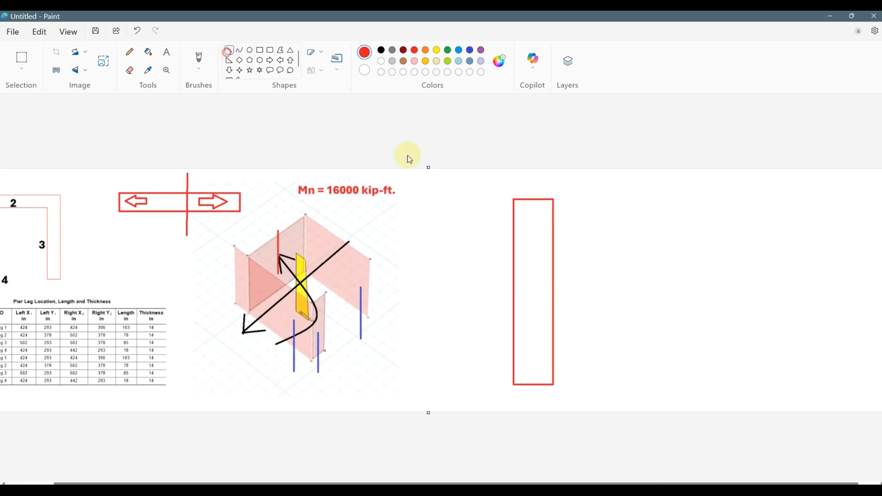
{"action": "left_click_drag", "start_coordinate": [471, 289], "coordinate": [620, 289]}
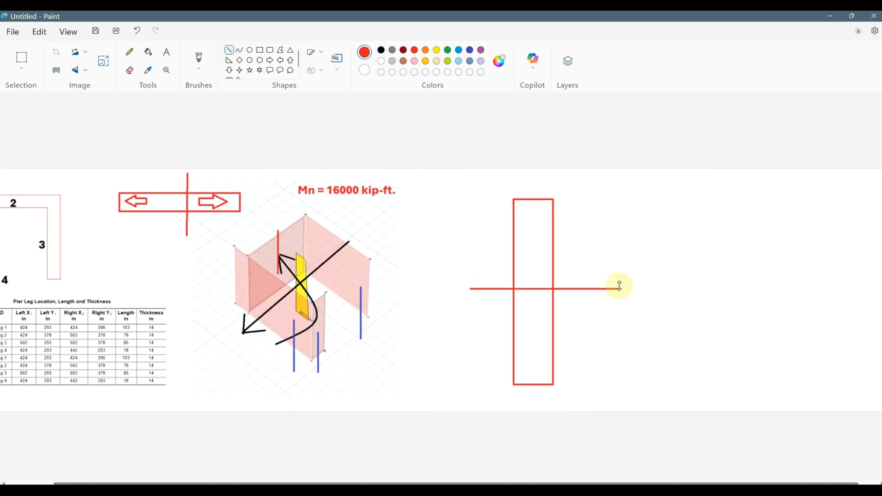
Label the right end of the horizontal line with the red text "37 ft." and align it with the line.
{"action": "left_click", "coordinate": [176, 53]}
{"action": "left_click", "coordinate": [647, 347]}
{"action": "left_click", "coordinate": [627, 290]}
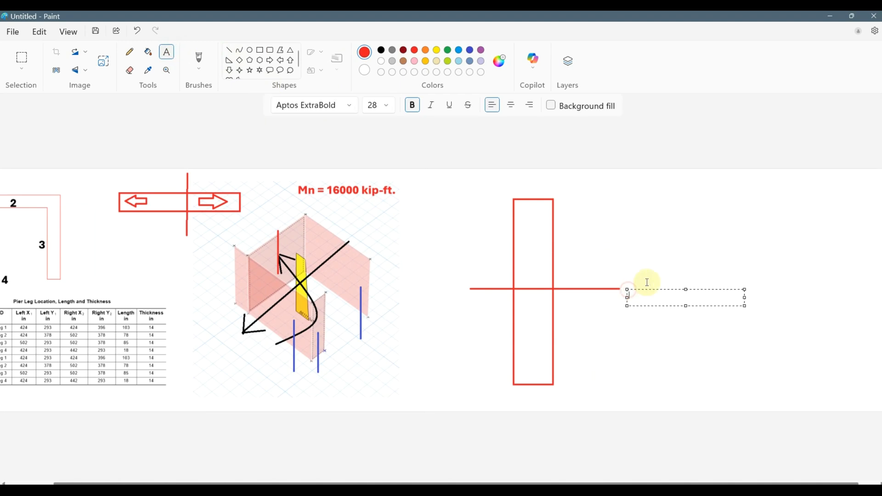
{"action": "type", "text": "37"}
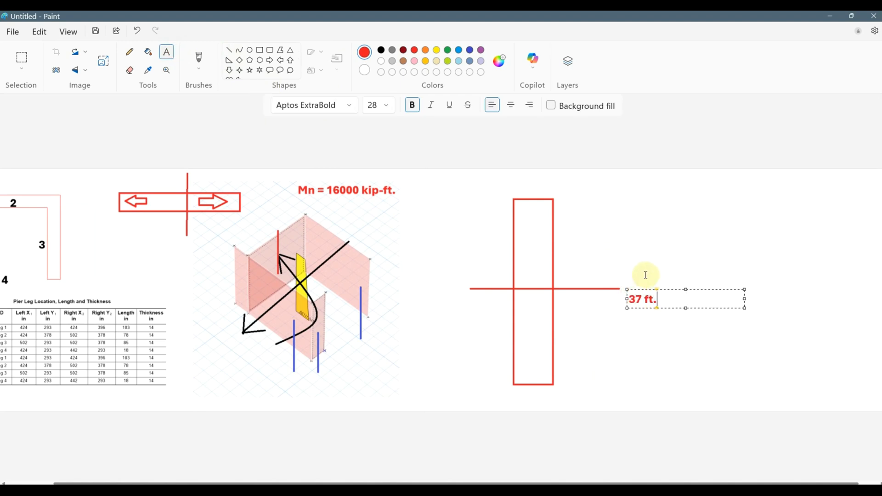
{"action": "left_click", "coordinate": [642, 294]}
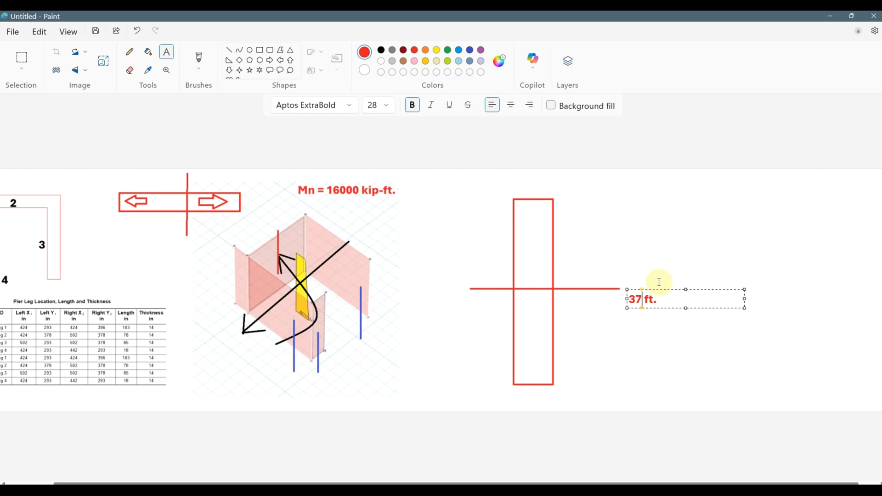
{"action": "left_click_drag", "start_coordinate": [654, 290], "coordinate": [652, 279]}
{"action": "left_click", "coordinate": [463, 251]}
Draw a red vertical centreline through the wall rectangle and a blue triangular moment diagram from the 37 ft. line to the base.
{"action": "left_click", "coordinate": [229, 50]}
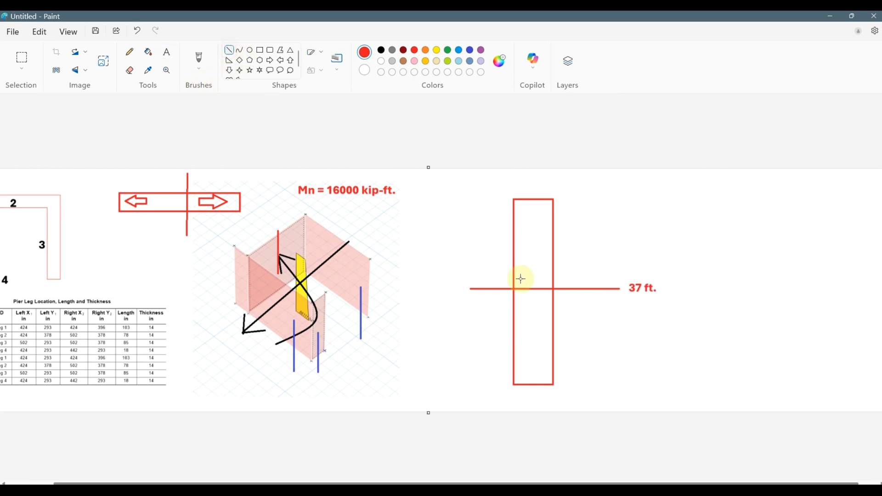
{"action": "left_click_drag", "start_coordinate": [533, 190], "coordinate": [532, 408]}
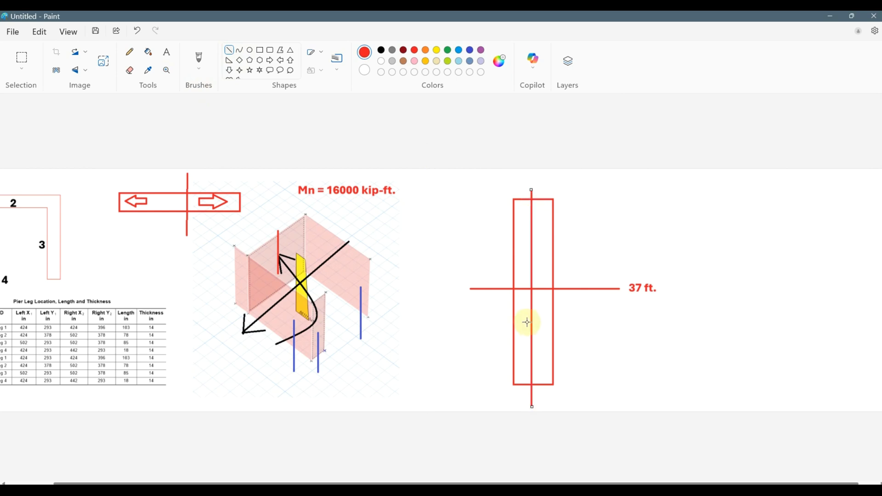
{"action": "mouse_move", "coordinate": [529, 289]}
{"action": "left_mouse_down"}
{"action": "mouse_move", "coordinate": [476, 358]}
{"action": "mouse_move", "coordinate": [469, 383]}
{"action": "left_mouse_up"}
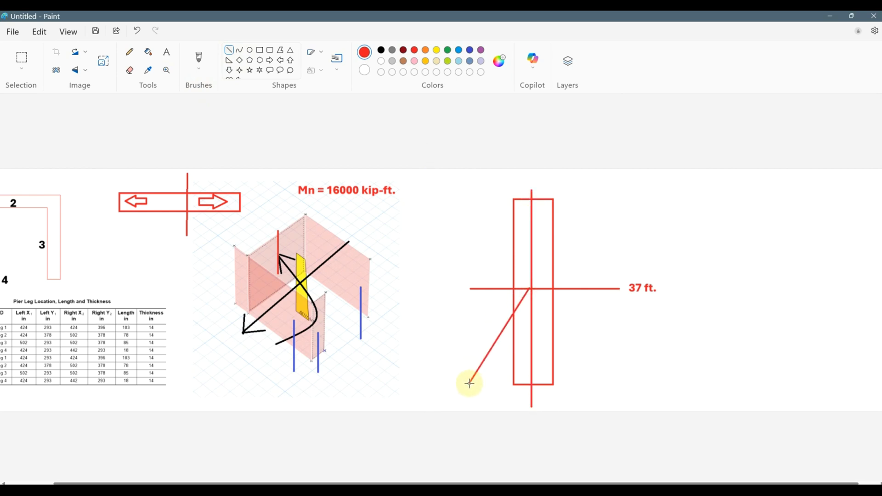
{"action": "left_click", "coordinate": [458, 50]}
{"action": "left_click", "coordinate": [474, 398]}
{"action": "left_click_drag", "start_coordinate": [471, 384], "coordinate": [516, 383]}
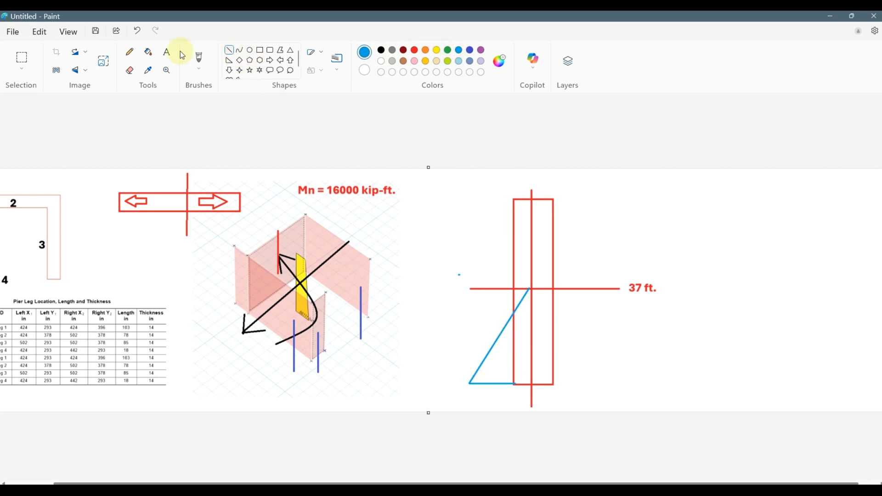
Label the base of the moment triangle with the blue text "16000 kip-ft." and position it just outside the triangle's corner.
{"action": "left_click", "coordinate": [166, 52]}
{"action": "left_click", "coordinate": [409, 372]}
{"action": "type", "text": "16000 kip-ft."}
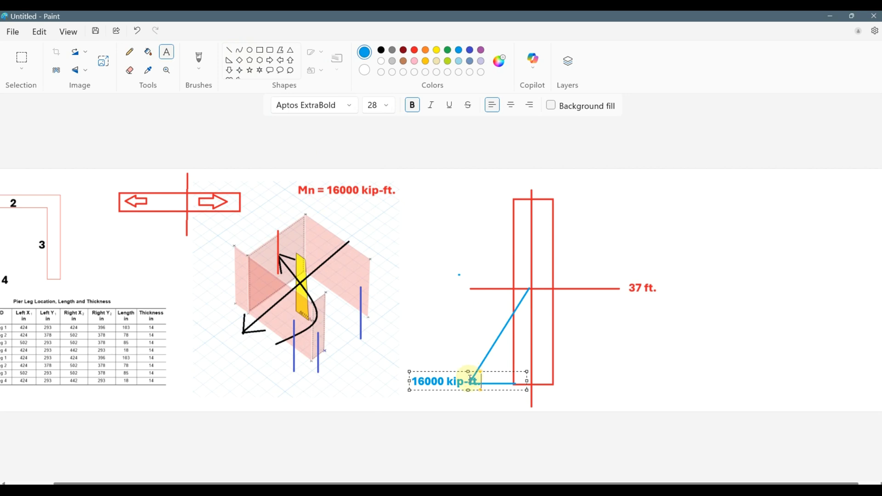
{"action": "left_click_drag", "start_coordinate": [444, 374], "coordinate": [423, 368]}
{"action": "left_click", "coordinate": [457, 321]}
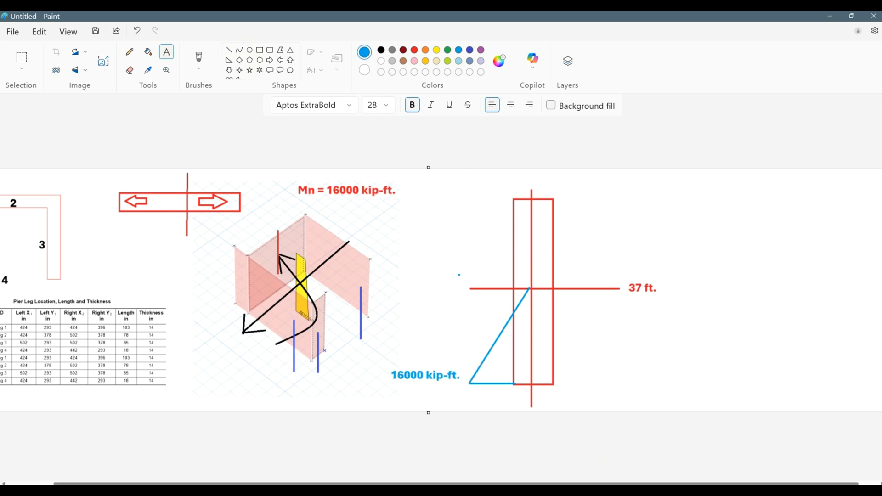
Switch to ETABS and examine the Pier-1 2 section and its interaction surface in Section Designer.
{"action": "key", "text": "alt+Tab"}
{"action": "left_click", "coordinate": [394, 106]}
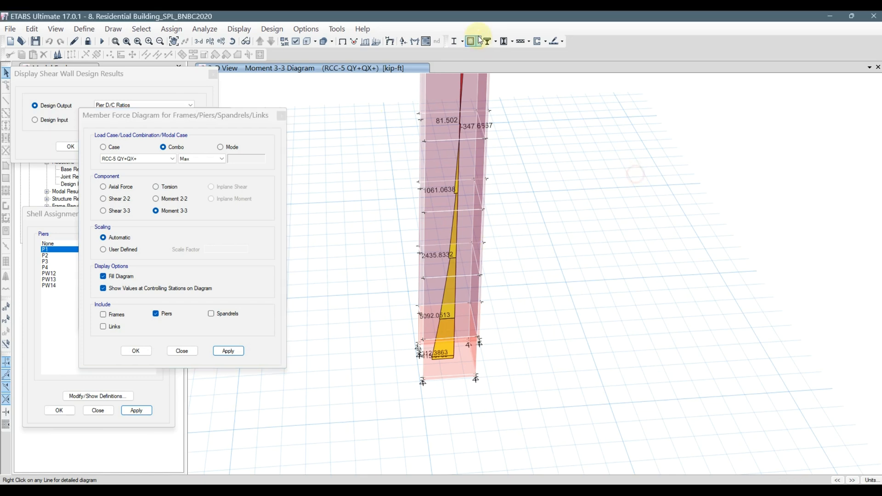
{"action": "left_click", "coordinate": [539, 41]}
{"action": "left_click", "coordinate": [572, 93]}
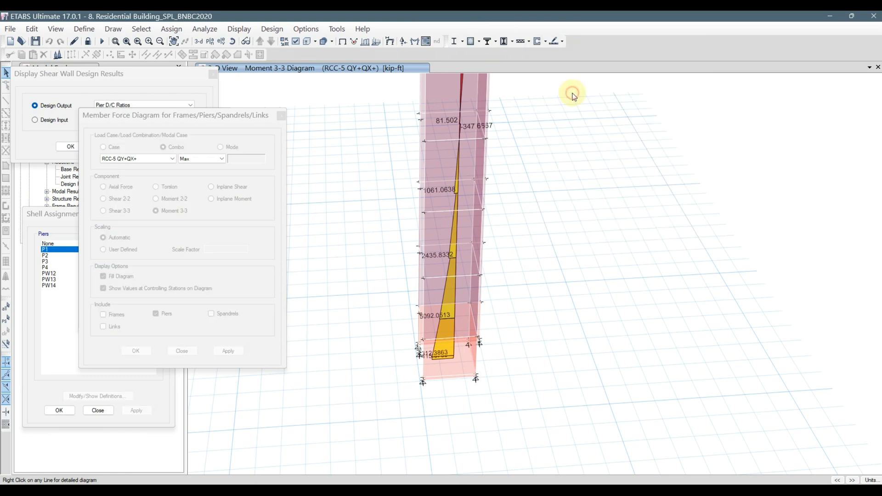
{"action": "left_click", "coordinate": [487, 247]}
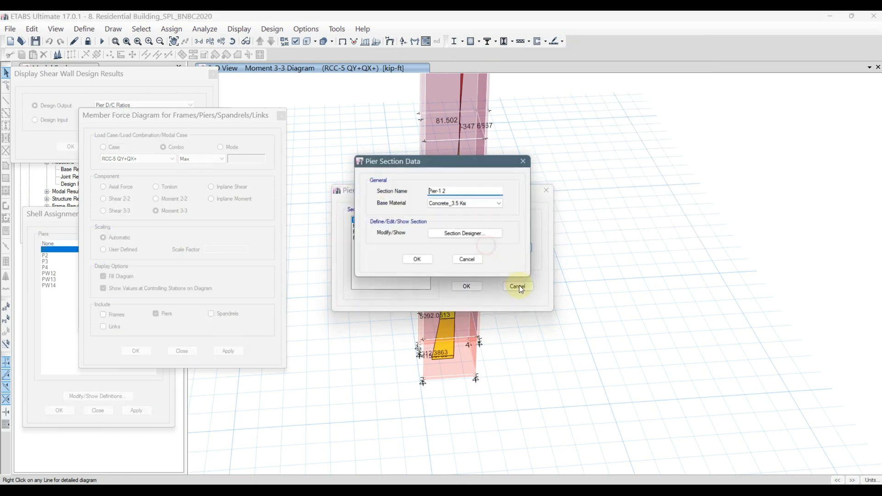
{"action": "left_click", "coordinate": [455, 233]}
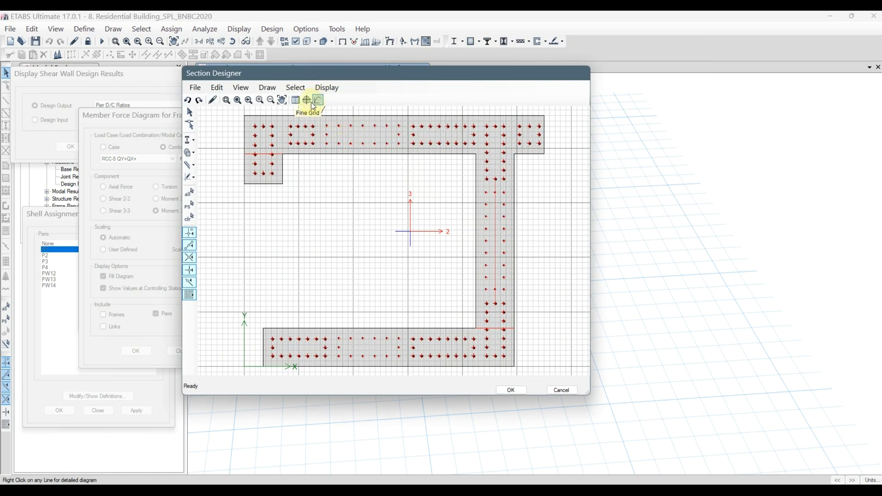
{"action": "left_click", "coordinate": [306, 100]}
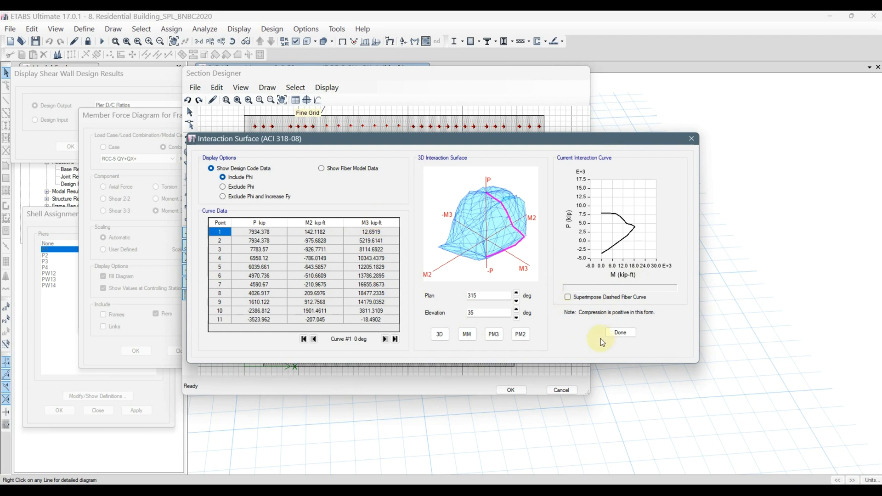
{"action": "left_click", "coordinate": [620, 333]}
{"action": "left_click", "coordinate": [560, 390]}
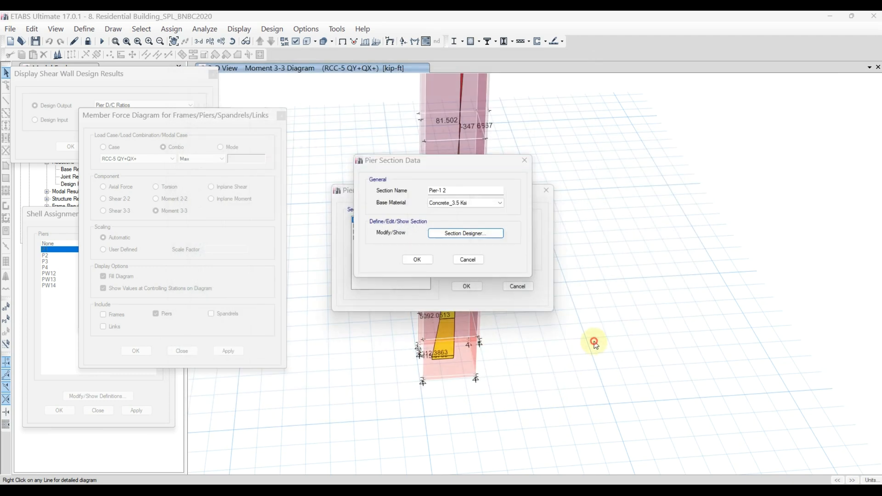
{"action": "left_click", "coordinate": [466, 260]}
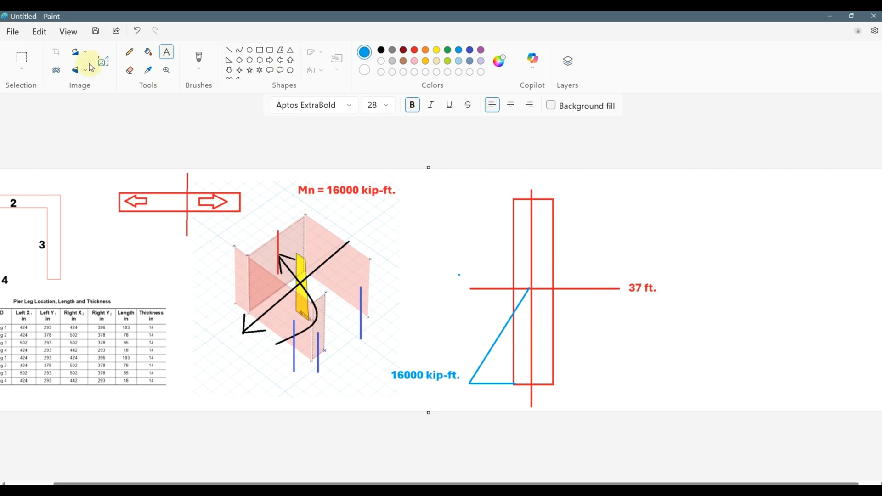
Switch to Paint and draw a blue vertical dimension line with end ticks from the wall base to the 37 ft. line.
{"action": "left_click", "coordinate": [229, 50]}
{"action": "left_click_drag", "start_coordinate": [575, 383], "coordinate": [577, 284]}
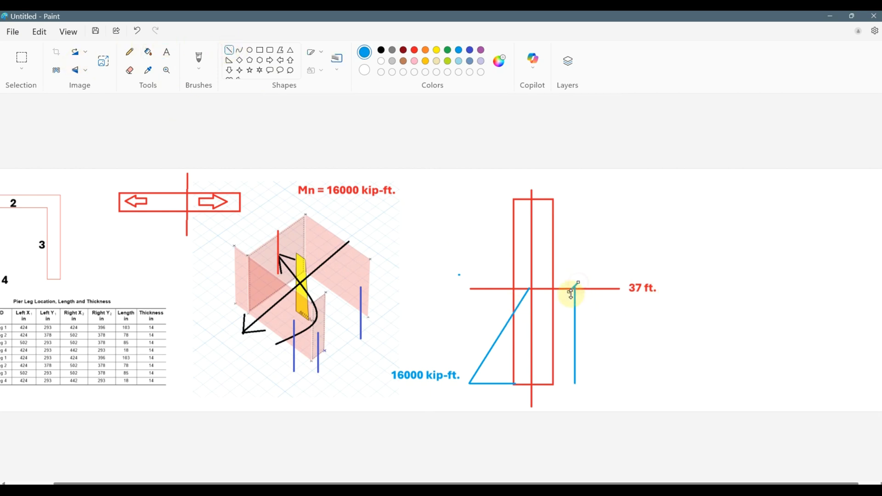
{"action": "left_click_drag", "start_coordinate": [578, 381], "coordinate": [570, 390]}
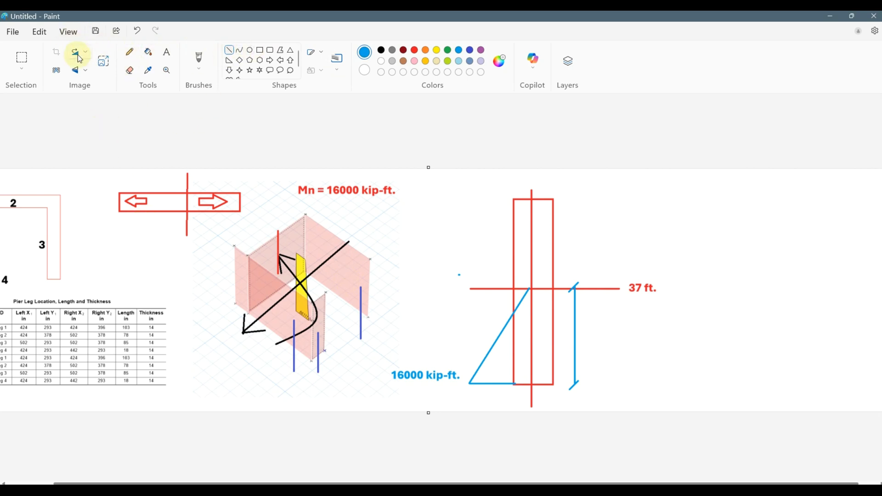
Draw a blue curved moment arrow with an arrowhead inside the moment triangle near the wall base.
{"action": "left_click", "coordinate": [238, 52]}
{"action": "mouse_move", "coordinate": [504, 391]}
{"action": "left_mouse_down"}
{"action": "mouse_move", "coordinate": [505, 352]}
{"action": "mouse_move", "coordinate": [480, 363]}
{"action": "left_mouse_up"}
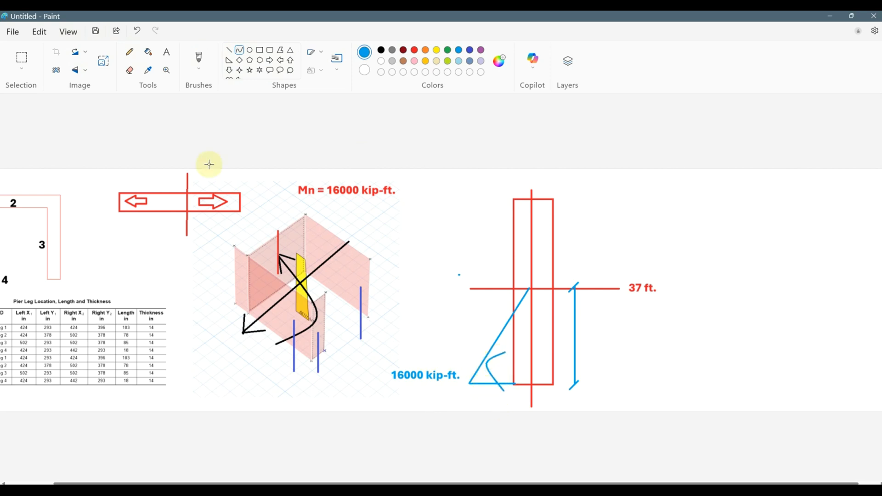
{"action": "left_click", "coordinate": [228, 50]}
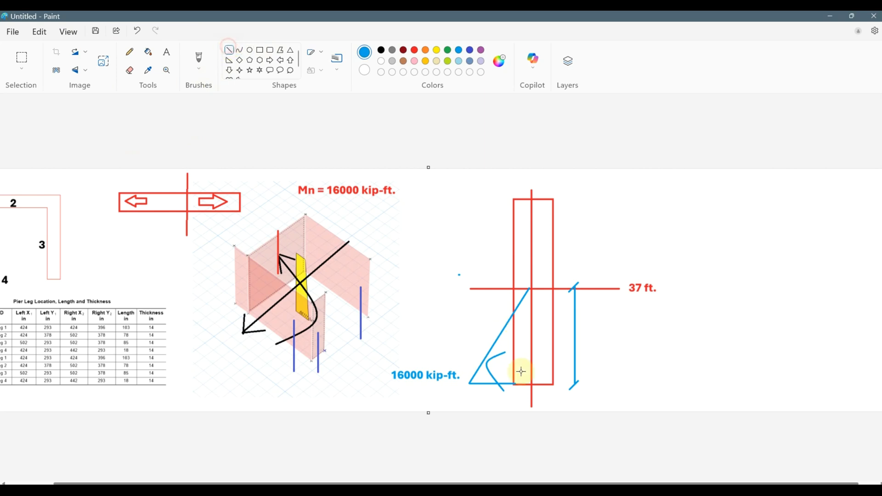
{"action": "left_click_drag", "start_coordinate": [485, 336], "coordinate": [508, 352]}
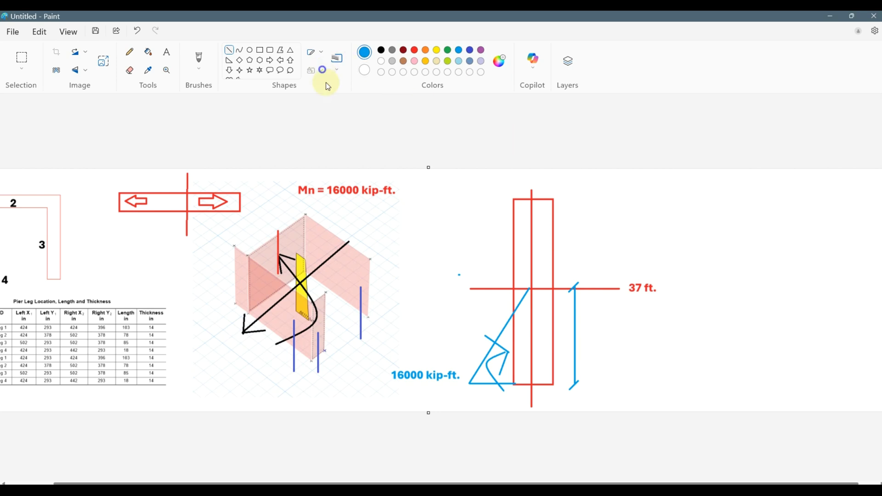
Add a blue right-pointing block arrow at the wall base and a small circle where the centreline crosses the 37 ft. line.
{"action": "left_click", "coordinate": [271, 61]}
{"action": "left_click_drag", "start_coordinate": [519, 371], "coordinate": [565, 396]}
{"action": "left_click", "coordinate": [658, 340]}
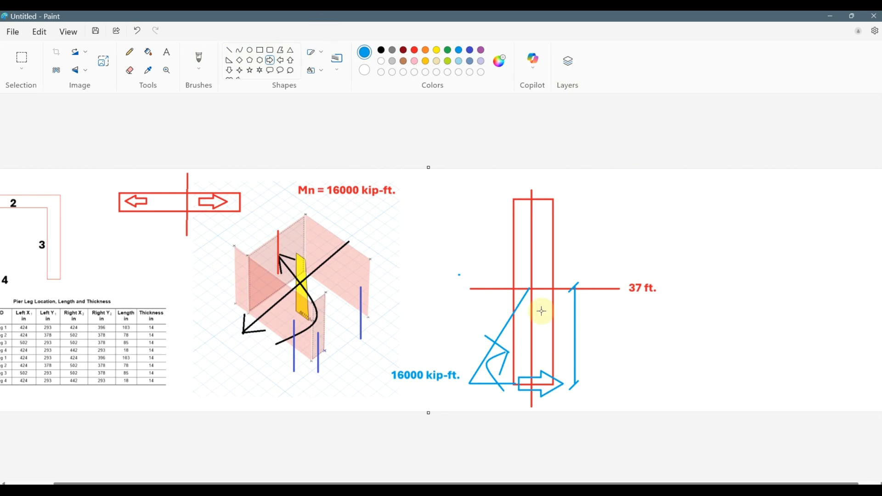
{"action": "left_click", "coordinate": [251, 51]}
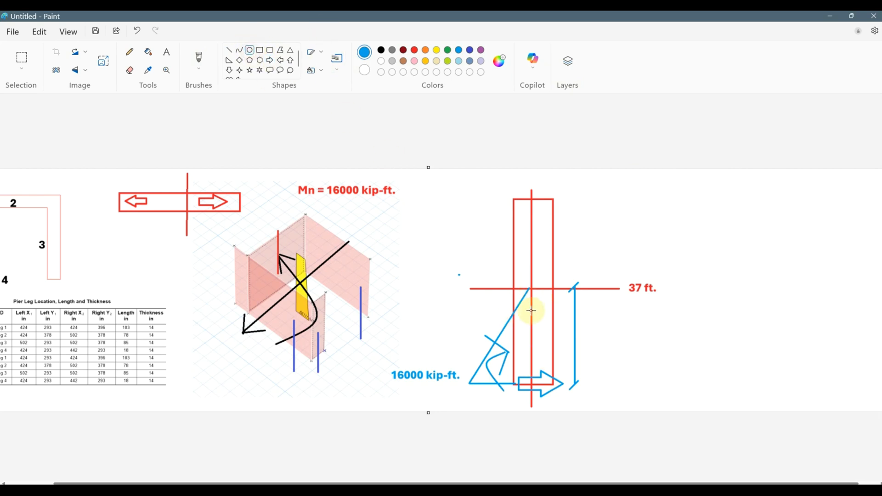
{"action": "left_click_drag", "start_coordinate": [526, 278], "coordinate": [537, 294]}
Start a blue text note beside the upper wall with the moment equation "16000 kop-ft = Vn*37".
{"action": "left_click", "coordinate": [166, 51]}
{"action": "left_click", "coordinate": [635, 216]}
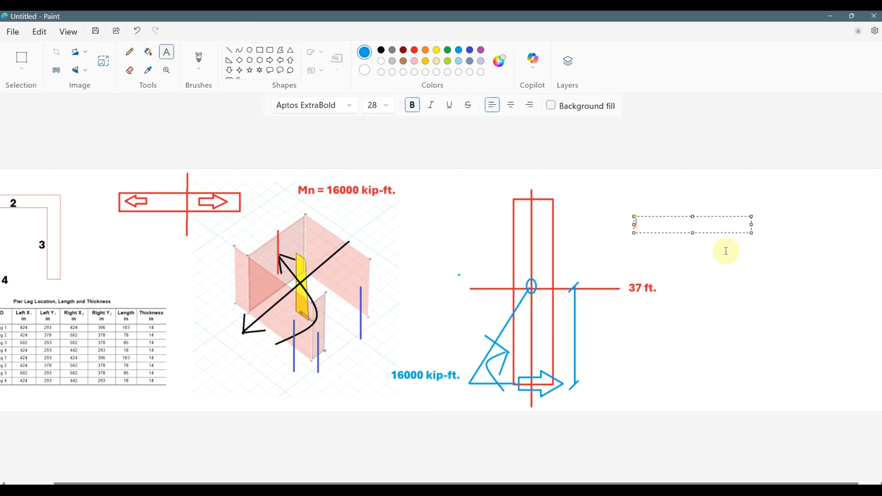
{"action": "type", "text": "16000 kop["}
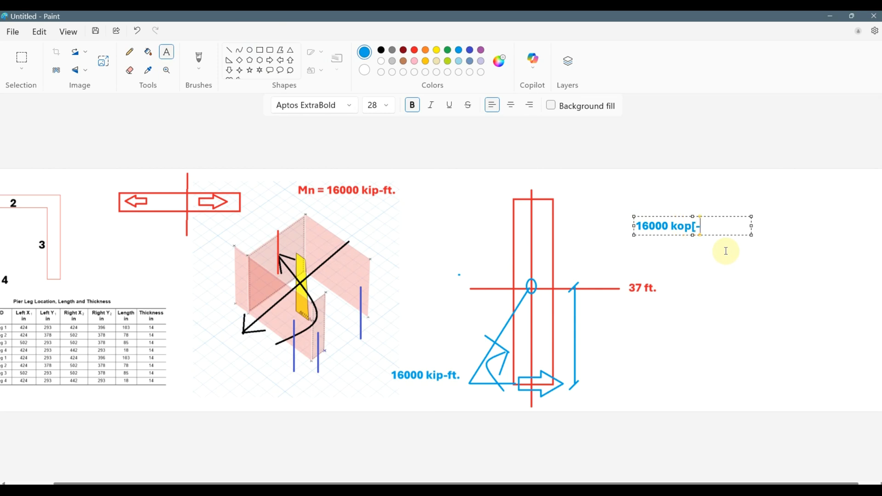
{"action": "key", "text": "BackSpace"}
{"action": "type", "text": "p-ft = Vn*37"}
{"action": "key", "text": "Return"}
Add the second line "Vn = 16000/37 = 432 kips" to the note and widen the text box to keep it on one line.
{"action": "type", "text": "Vn"}
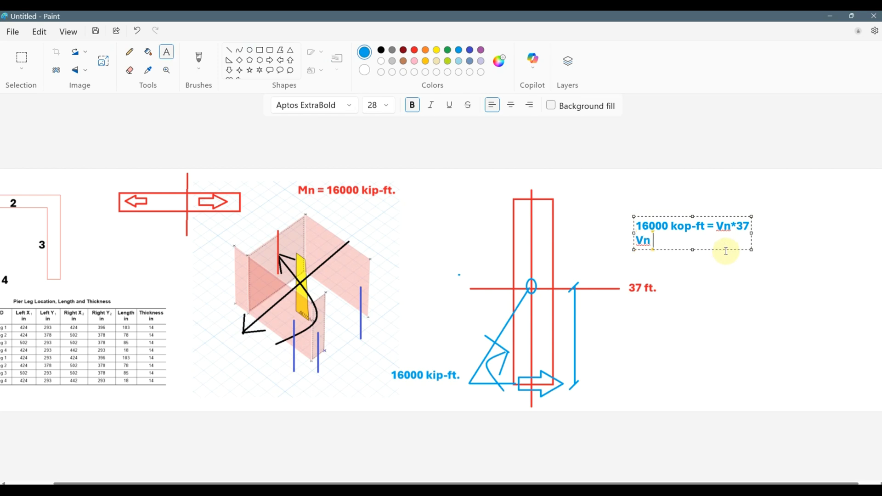
{"action": "type", "text": " = 16000/37 = "}
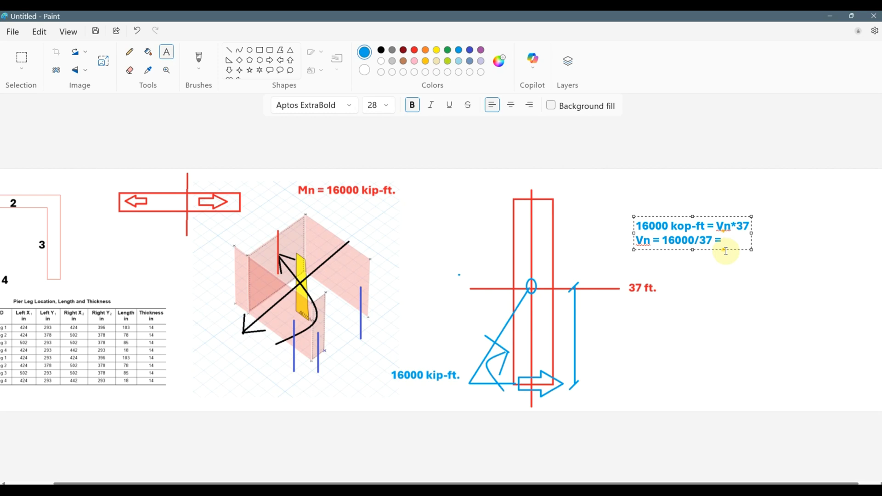
{"action": "type", "text": "432"}
{"action": "key", "text": "Return"}
{"action": "type", "text": "kips"}
{"action": "left_click_drag", "start_coordinate": [752, 241], "coordinate": [824, 240]}
{"action": "left_click", "coordinate": [737, 340]}
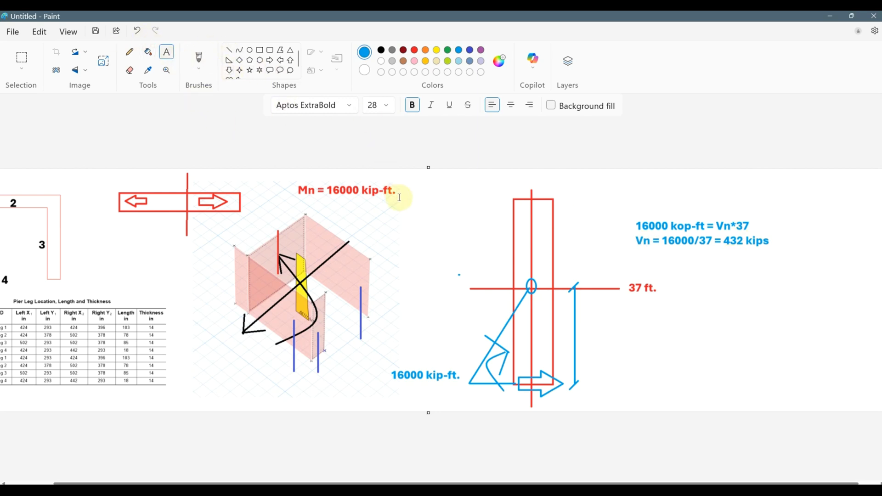
Label the block arrow at the wall base with the blue text "Vn" and place it beside the dimension line.
{"action": "left_click", "coordinate": [554, 399]}
{"action": "type", "text": "Vn"}
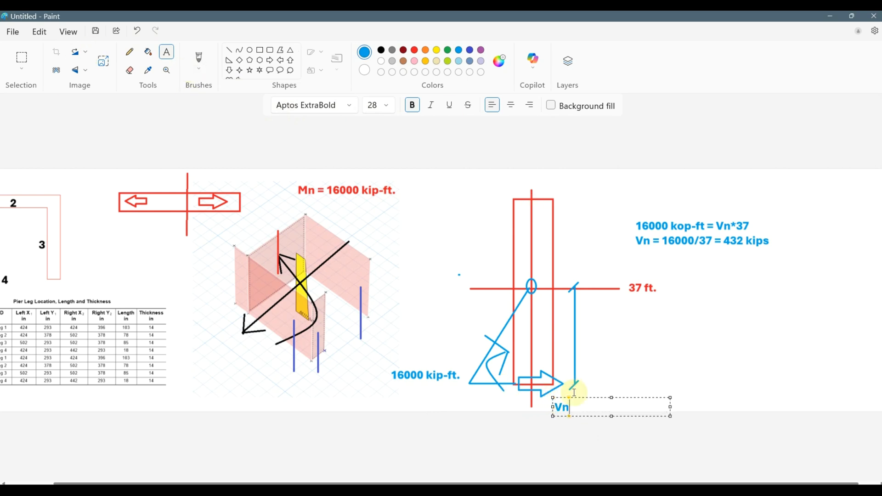
{"action": "left_click_drag", "start_coordinate": [584, 400], "coordinate": [618, 375]}
{"action": "left_click", "coordinate": [602, 344]}
Switch to ETABS, dismiss the Pier Sections dialog, and return to the Paint sketch.
{"action": "left_click", "coordinate": [577, 489]}
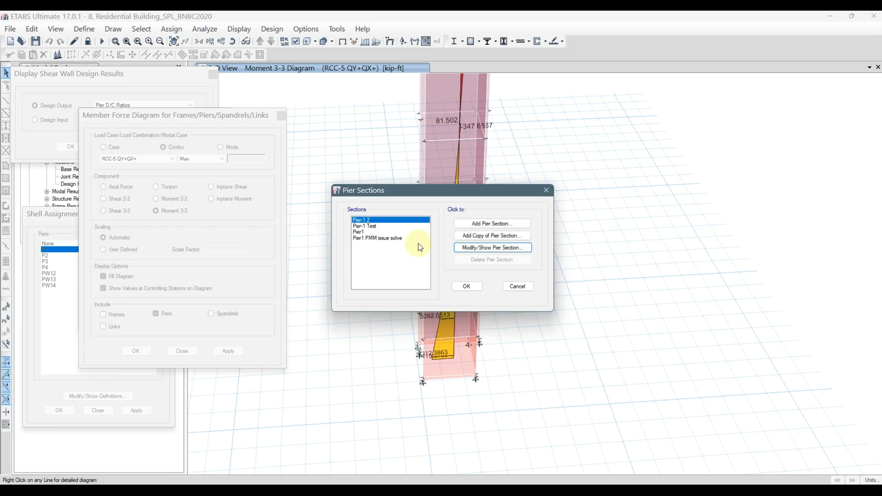
{"action": "left_click", "coordinate": [510, 287]}
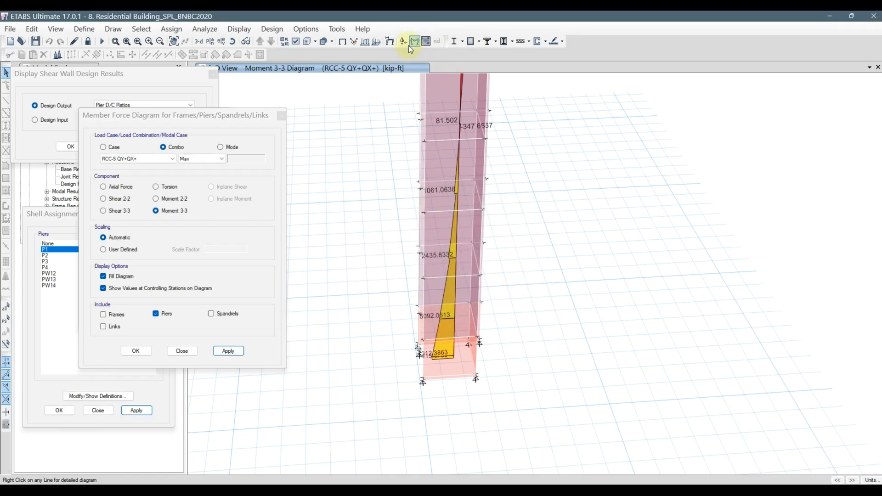
{"action": "left_click", "coordinate": [576, 490]}
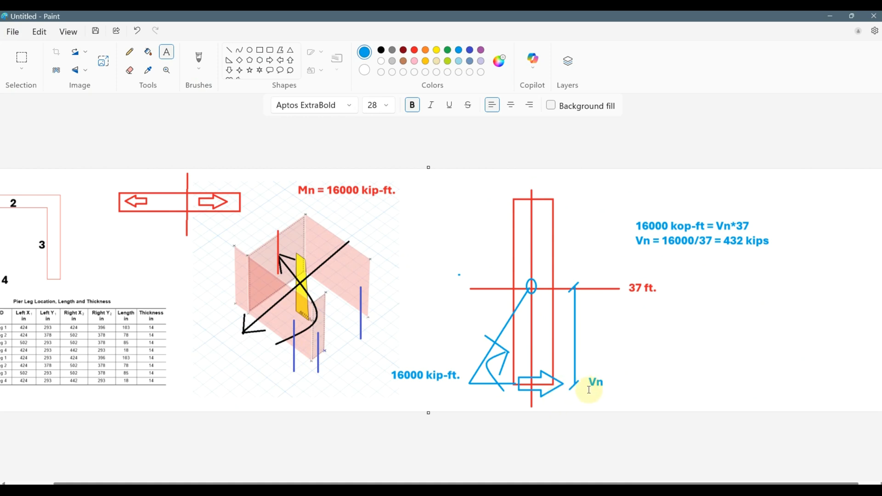
Add the blue text "= 432 kips" after the Vn label and align it on the same line.
{"action": "left_click", "coordinate": [604, 381]}
{"action": "type", "text": "= 432 kips"}
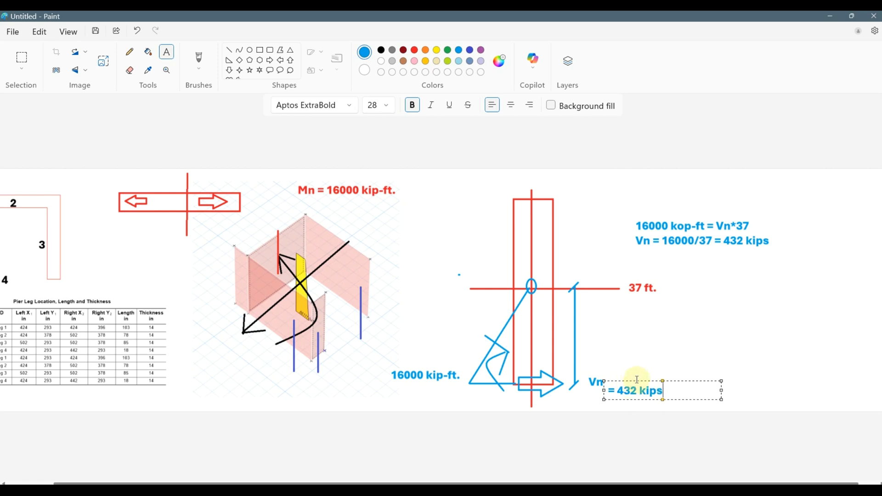
{"action": "mouse_move", "coordinate": [636, 380]}
{"action": "left_mouse_down"}
{"action": "mouse_move", "coordinate": [643, 374]}
{"action": "mouse_move", "coordinate": [635, 374]}
{"action": "left_mouse_up"}
{"action": "left_click", "coordinate": [634, 327]}
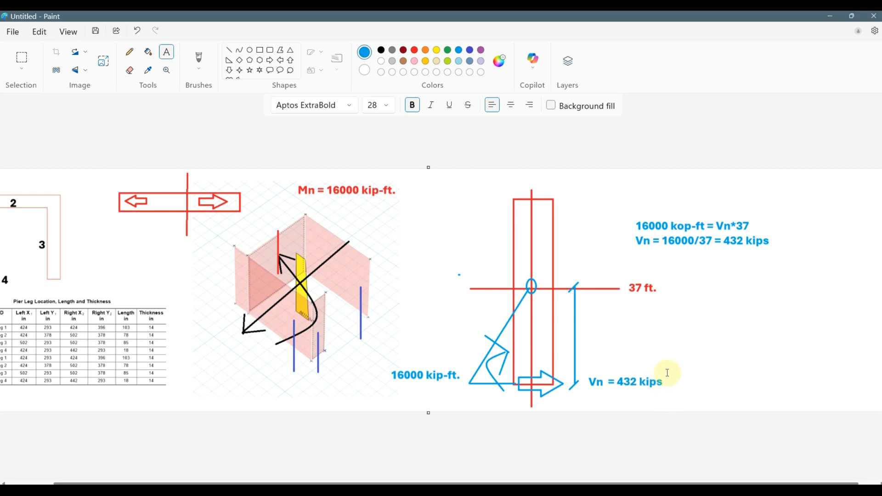
Add the blue text "1.25" and place it just above the "Vn = 432 kips" label.
{"action": "left_click", "coordinate": [664, 344]}
{"action": "type", "text": "1.25"}
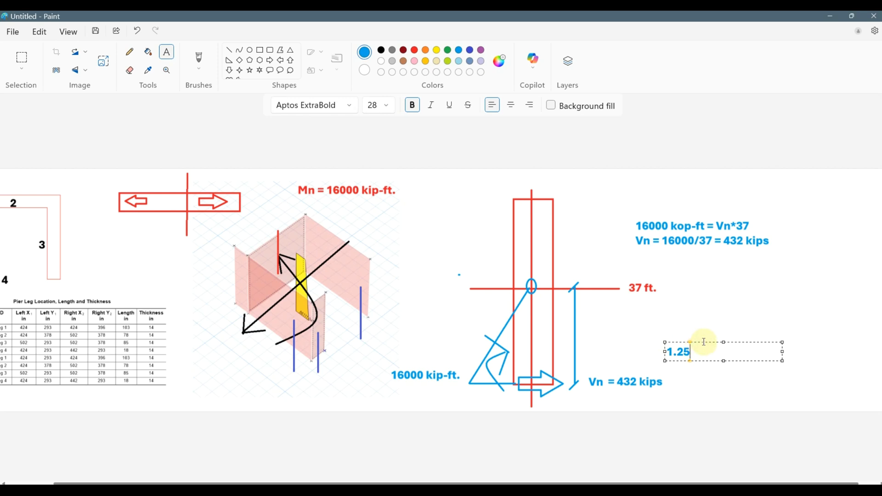
{"action": "left_click_drag", "start_coordinate": [703, 343], "coordinate": [664, 357]}
{"action": "left_click", "coordinate": [667, 335]}
Prefix the moment equation with the blue text "1.25*" aligned in front of "16000 kop-ft".
{"action": "left_click", "coordinate": [612, 219]}
{"action": "type", "text": "1.25"}
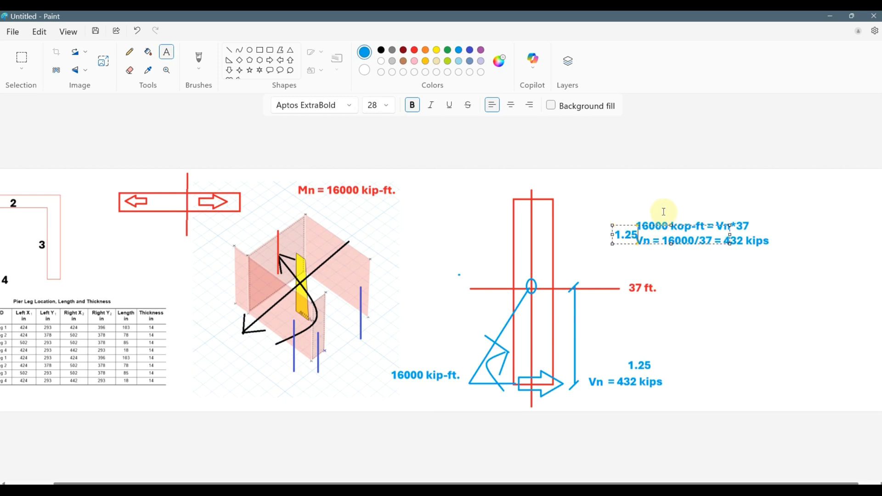
{"action": "left_click_drag", "start_coordinate": [656, 226], "coordinate": [649, 218]}
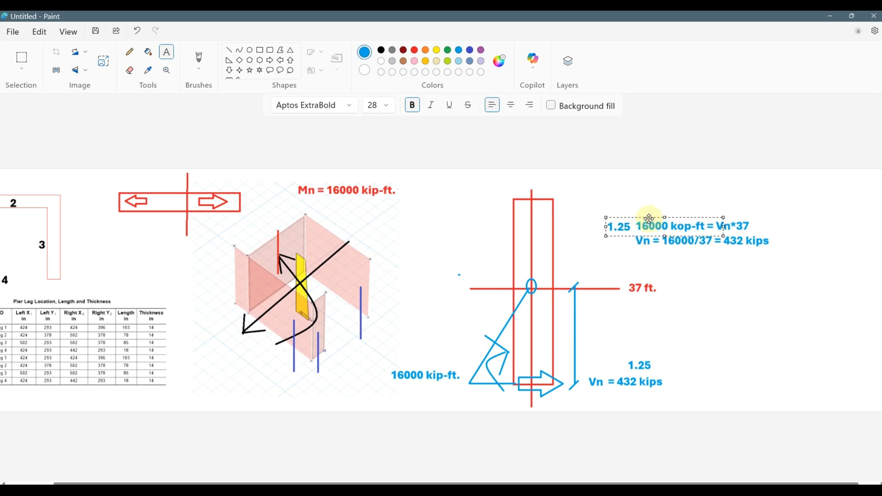
{"action": "type", "text": "*"}
{"action": "left_click", "coordinate": [813, 320]}
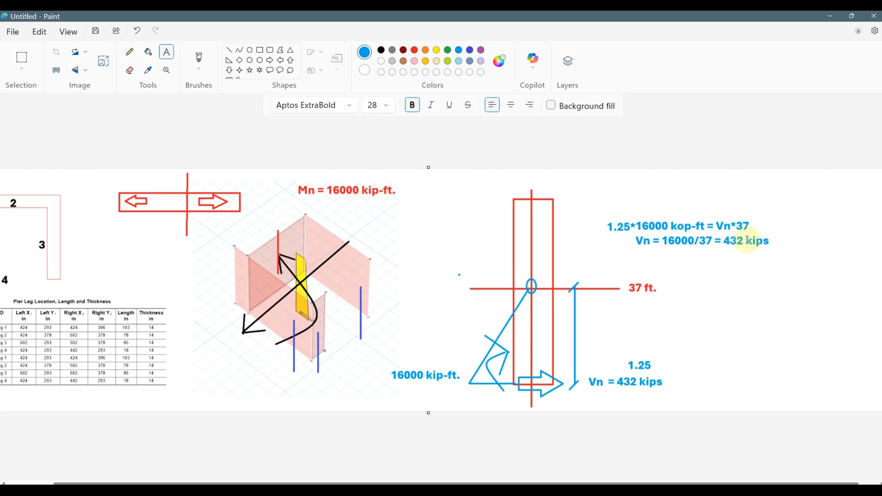
Read the wall-shear φ guidance in the seismic design PDF in Nitro Pro and compare it with the Vn value in the Paint sketch.
{"action": "mouse_move", "coordinate": [592, 482]}
{"action": "left_click", "coordinate": [590, 448]}
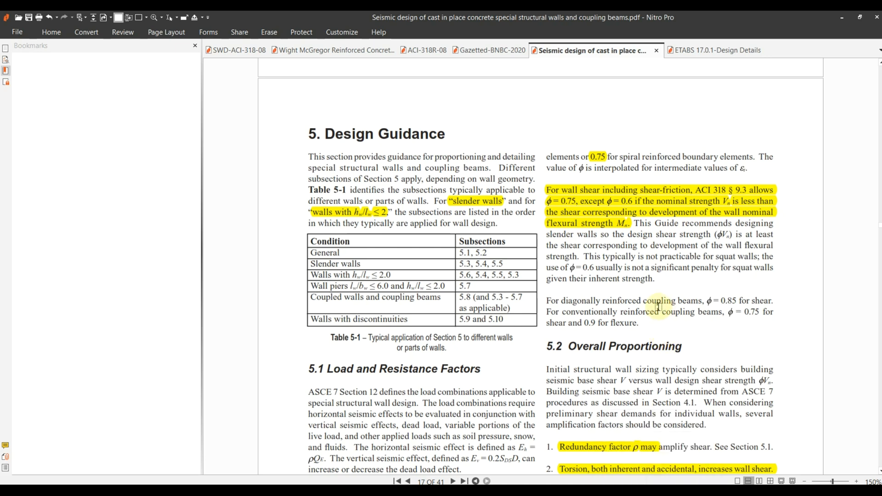
{"action": "mouse_move", "coordinate": [657, 491]}
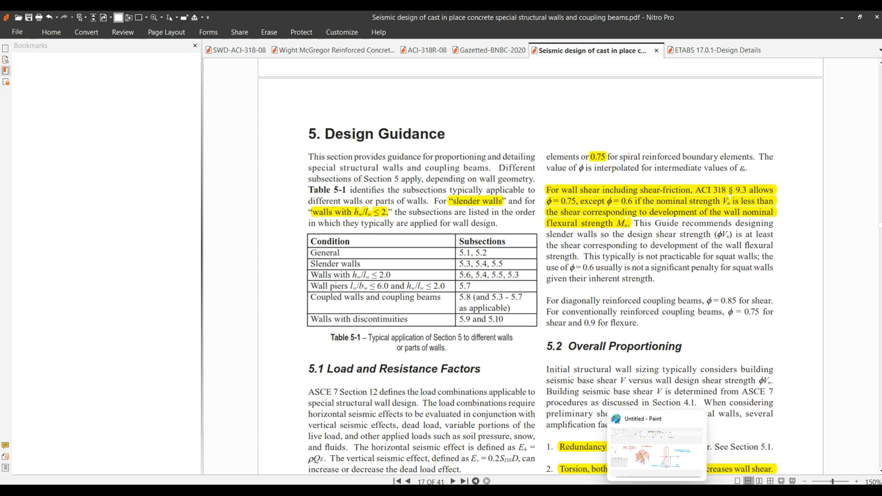
{"action": "left_click", "coordinate": [657, 450]}
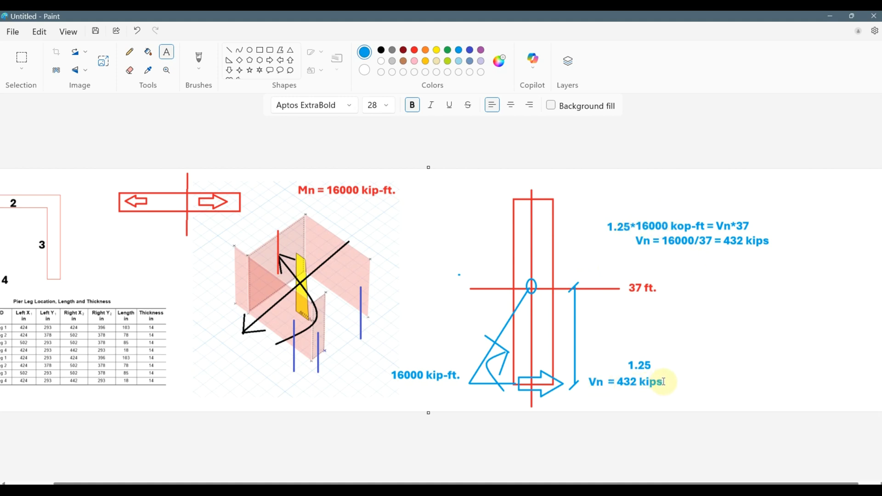
{"action": "left_click", "coordinate": [596, 492]}
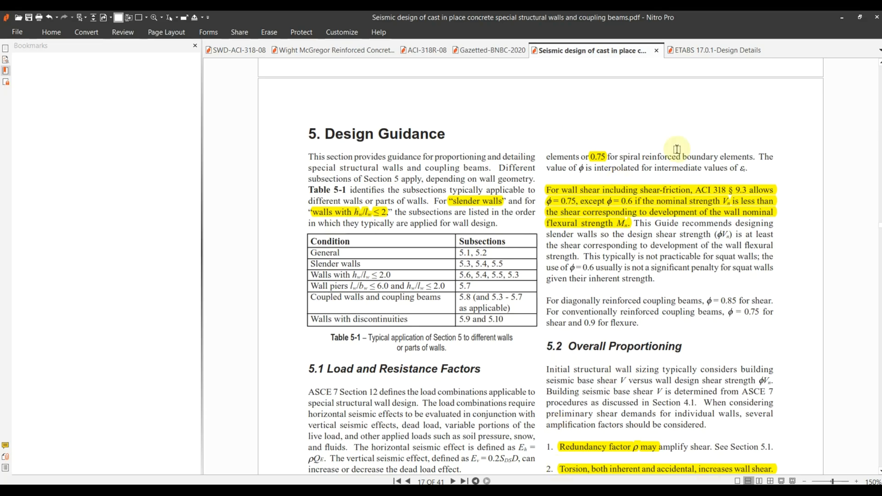
Switch to ETABS and run the shear wall design check on the core wall.
{"action": "left_click", "coordinate": [836, 16]}
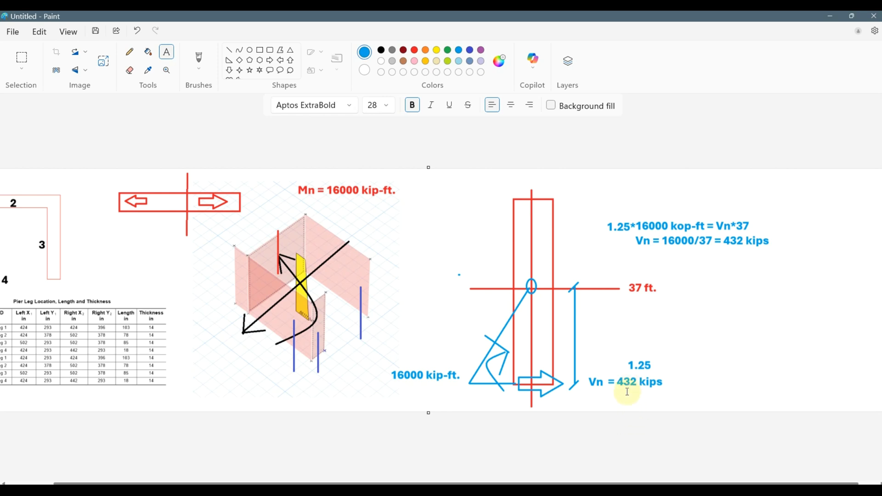
{"action": "mouse_move", "coordinate": [595, 490]}
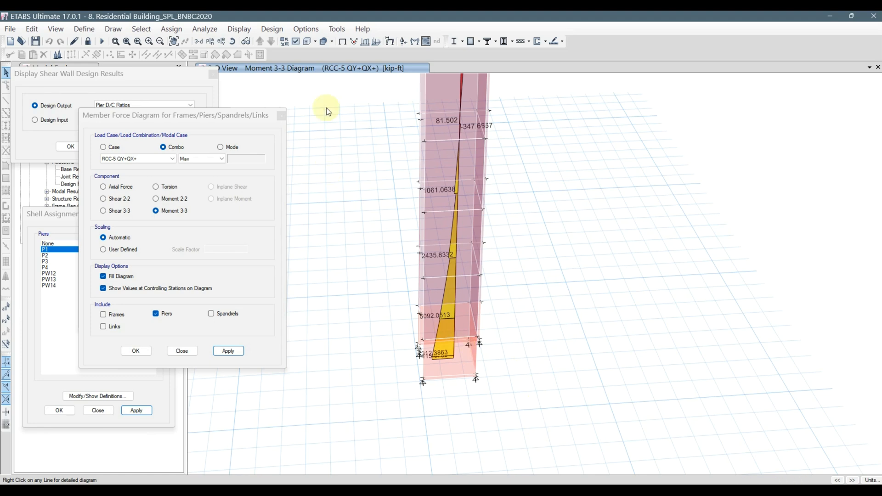
{"action": "left_click", "coordinate": [233, 42]}
{"action": "left_click_drag", "start_coordinate": [372, 139], "coordinate": [326, 246]}
{"action": "left_click_drag", "start_coordinate": [536, 351], "coordinate": [420, 321]}
{"action": "left_click", "coordinate": [538, 42]}
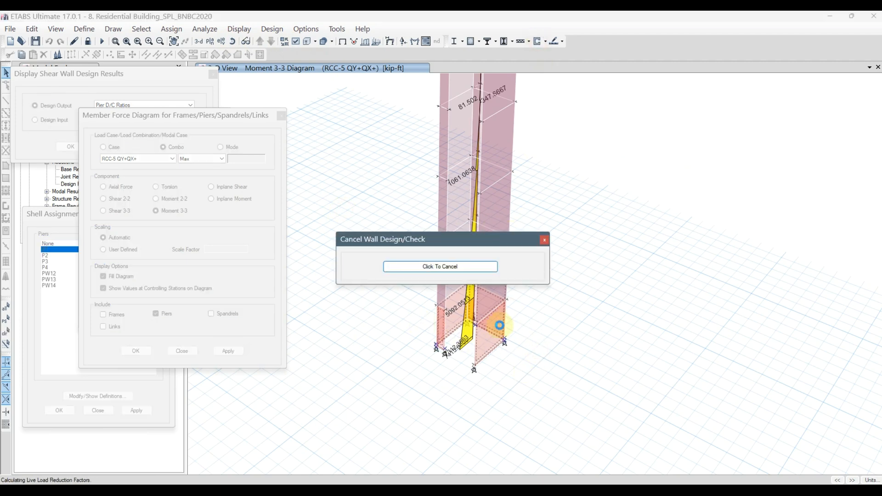
Open the ACI 318-08 design details of the base-story P1 pier and examine its leg-by-leg shear design.
{"action": "right_click", "coordinate": [481, 315]}
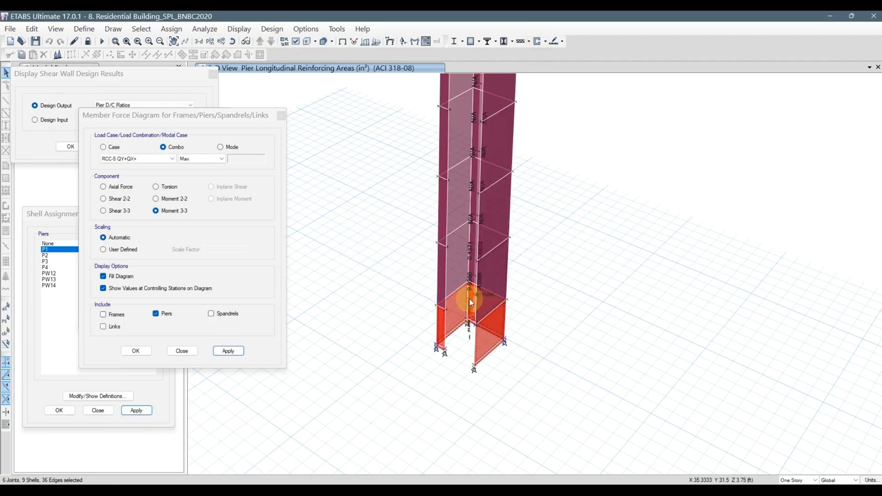
{"action": "scroll", "coordinate": [392, 248], "scroll_direction": "down", "scroll_amount": 1}
{"action": "scroll", "coordinate": [392, 248], "scroll_direction": "down", "scroll_amount": 1}
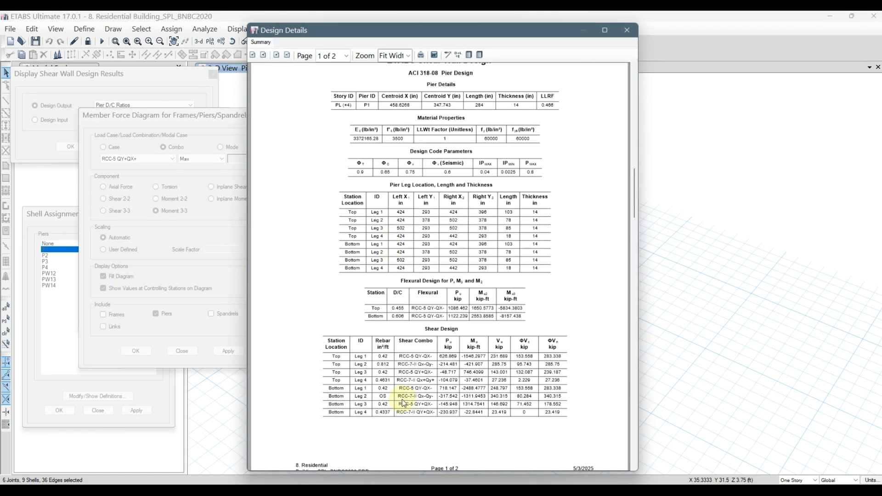
{"action": "scroll", "coordinate": [390, 371], "scroll_direction": "up", "scroll_amount": 2, "text": "ctrl"}
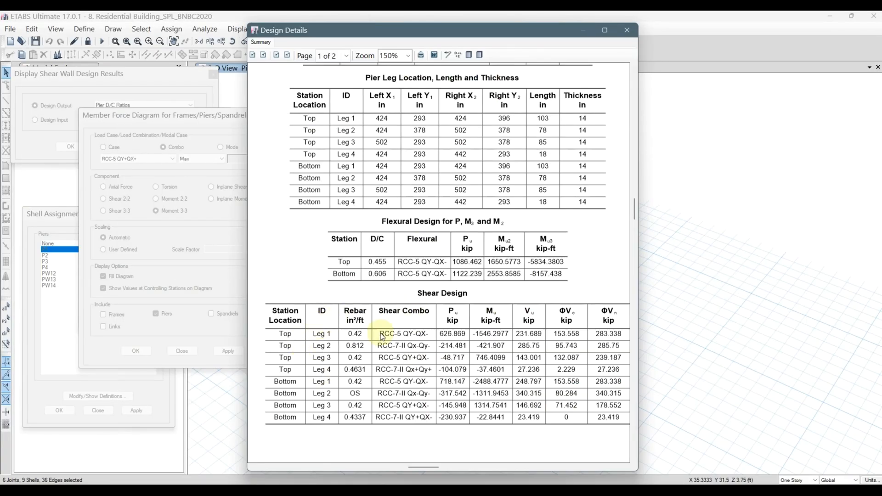
{"action": "left_click", "coordinate": [627, 32]}
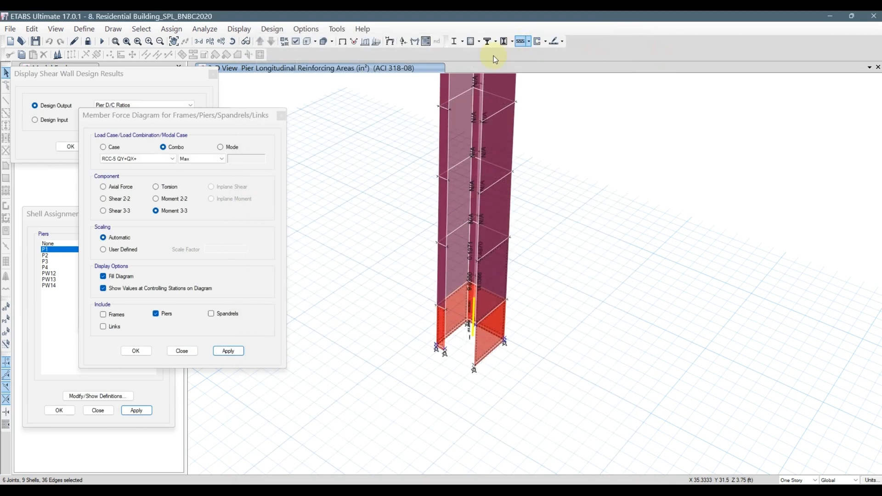
Set Phi (Shear Seismic) to 0.75 in the shear wall design preferences.
{"action": "left_click", "coordinate": [545, 42]}
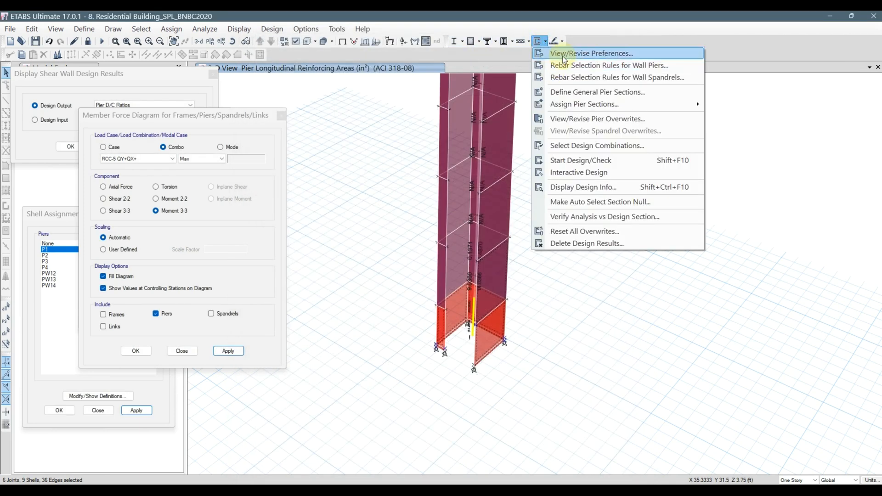
{"action": "left_click", "coordinate": [588, 53]}
{"action": "scroll", "coordinate": [458, 291], "scroll_direction": "down", "scroll_amount": 1}
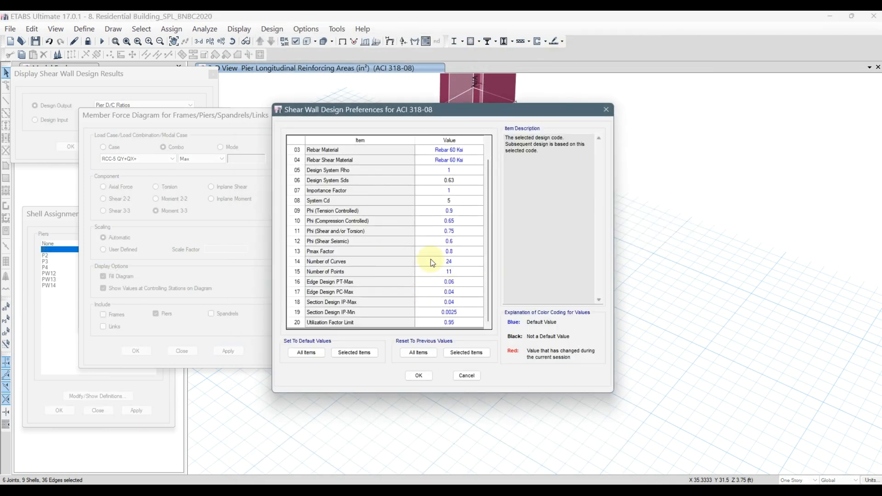
{"action": "left_click", "coordinate": [459, 242]}
{"action": "type", "text": "0.75"}
{"action": "key", "text": "Return"}
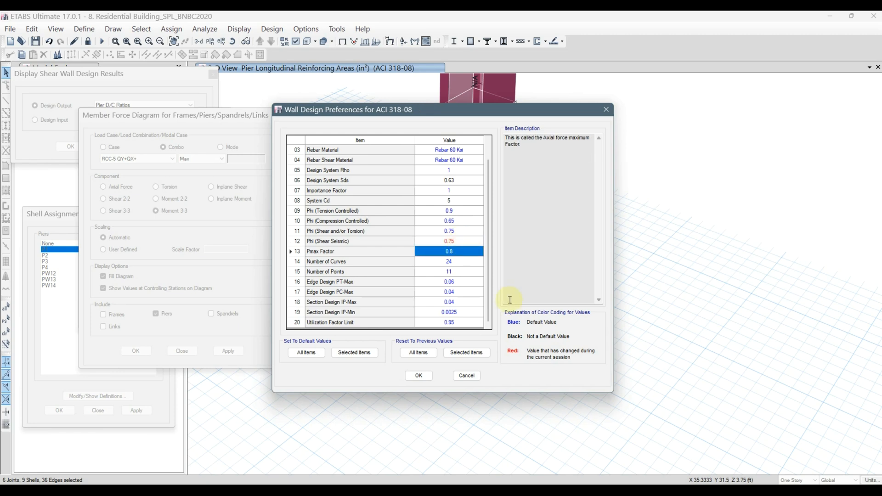
{"action": "left_click", "coordinate": [418, 375]}
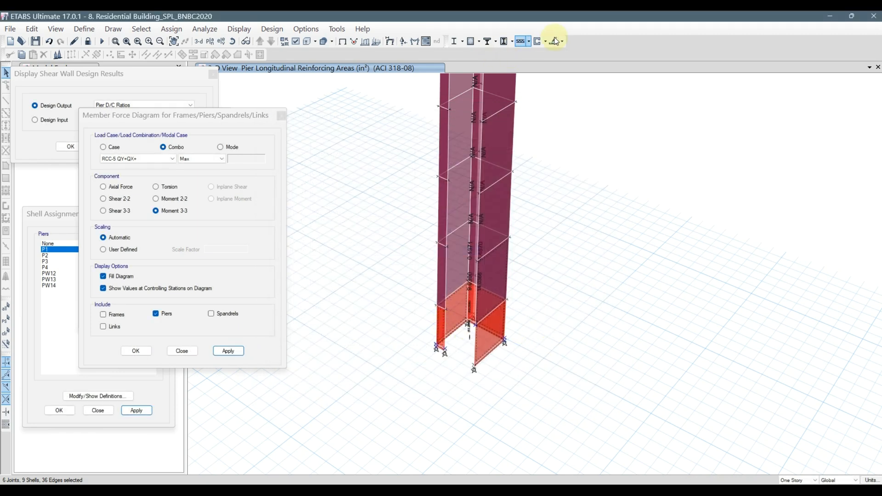
Rerun the shear wall design and open the base-story P1 pier's design details to review each leg's shear rebar.
{"action": "left_click", "coordinate": [535, 41]}
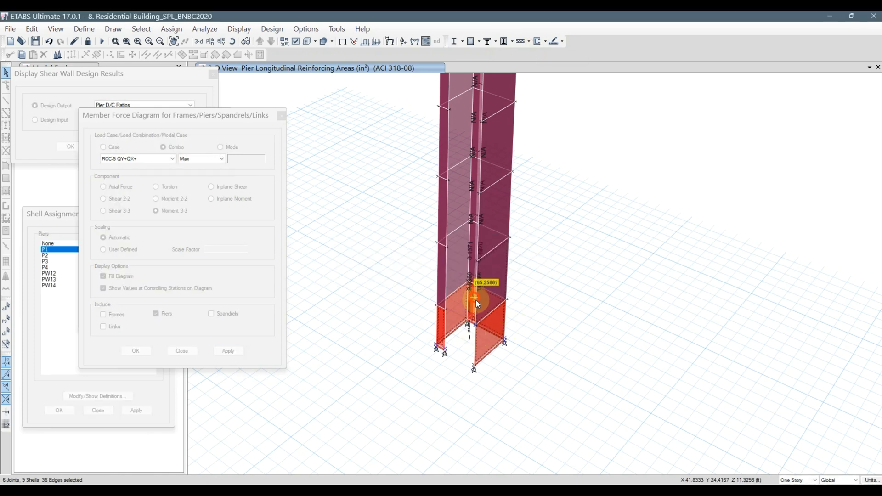
{"action": "right_click", "coordinate": [477, 304]}
{"action": "scroll", "coordinate": [358, 322], "scroll_direction": "down", "scroll_amount": 2}
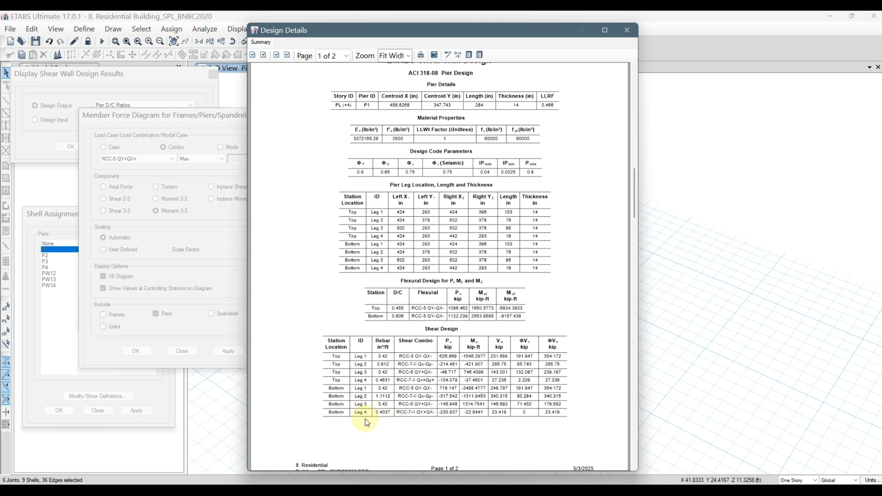
{"action": "scroll", "coordinate": [366, 420], "scroll_direction": "down", "scroll_amount": 3}
{"action": "scroll", "coordinate": [367, 416], "scroll_direction": "up", "scroll_amount": 2, "text": "ctrl"}
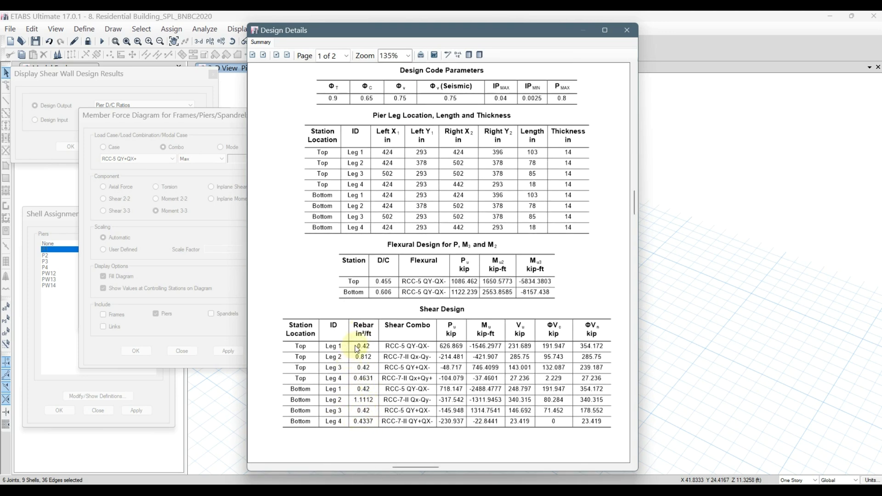
{"action": "left_click", "coordinate": [605, 30]}
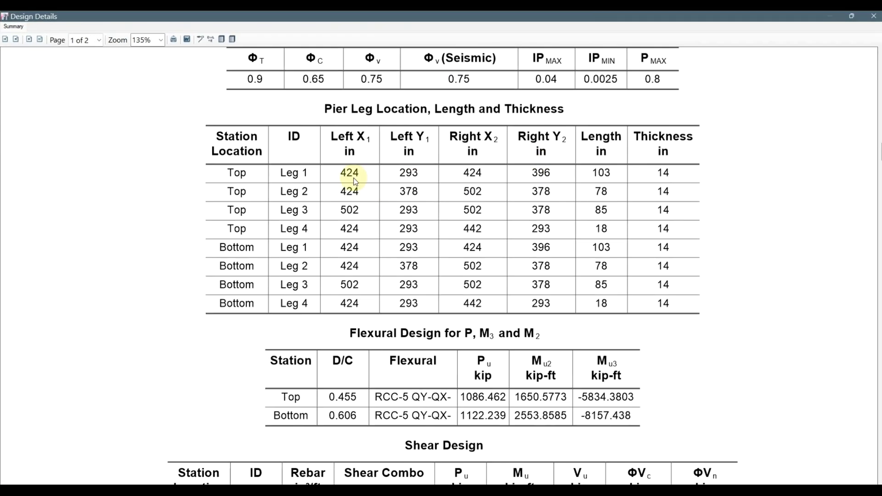
{"action": "scroll", "coordinate": [360, 179], "scroll_direction": "down", "scroll_amount": 5}
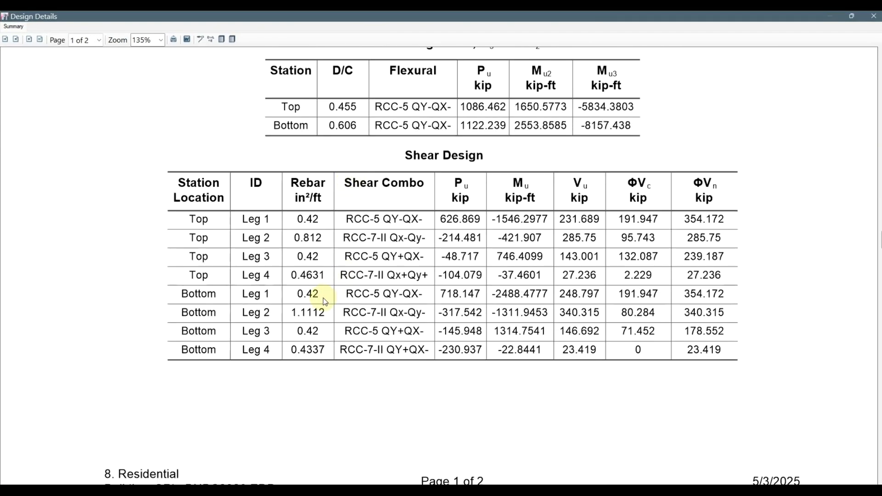
Compare the shear design with the earlier ETABS design details PDF in Nitro Pro and the leg numbering sketch in Paint.
{"action": "left_click", "coordinate": [603, 492]}
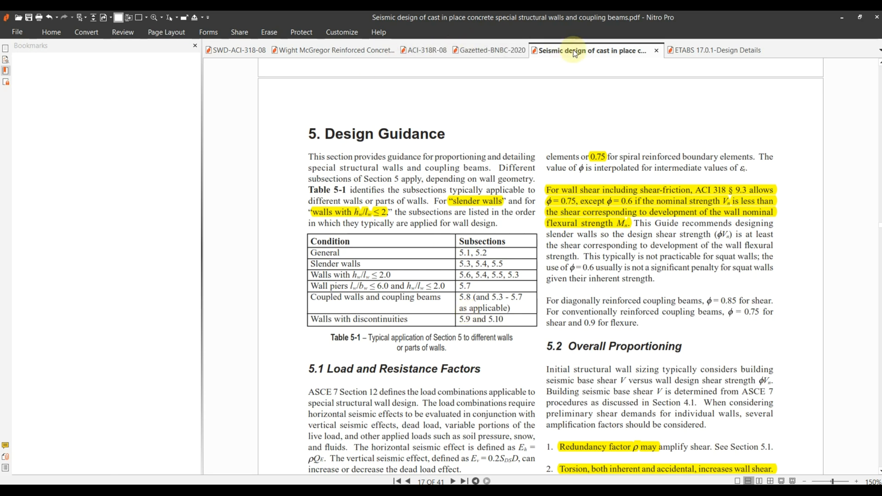
{"action": "left_click", "coordinate": [717, 50]}
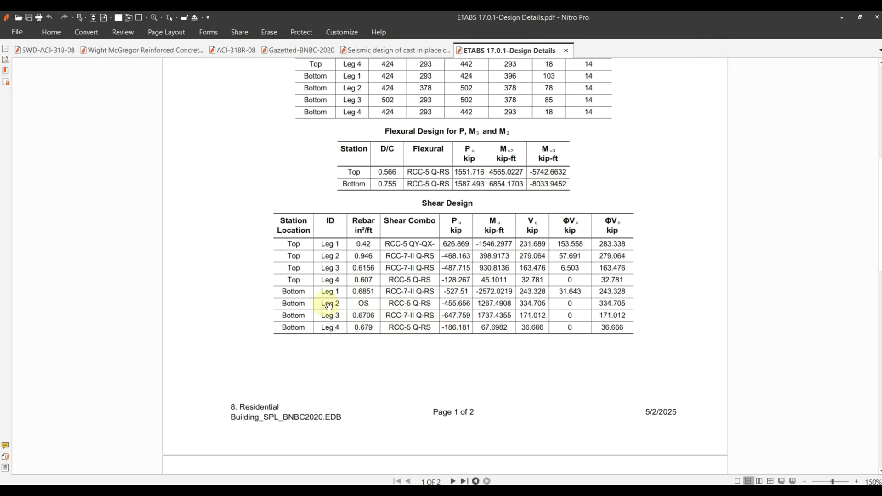
{"action": "key", "text": "alt+Tab"}
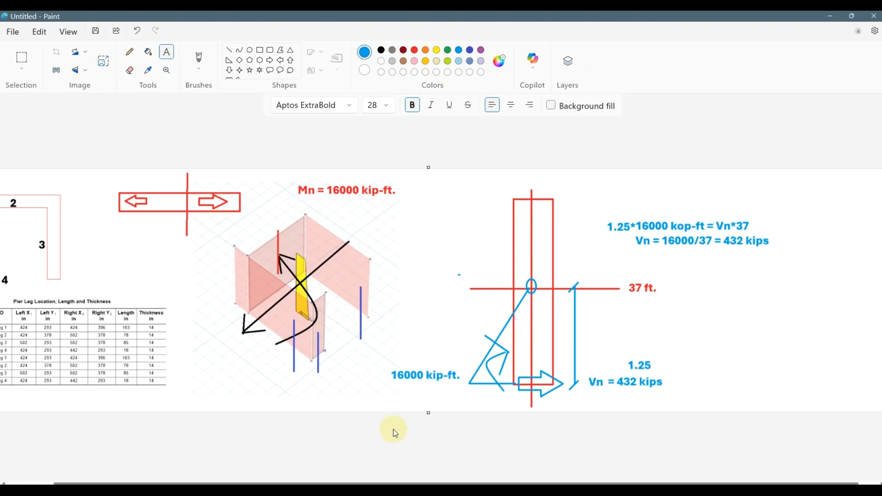
{"action": "scroll", "coordinate": [400, 455], "scroll_direction": "down", "scroll_amount": 3, "text": "ctrl"}
{"action": "scroll", "coordinate": [16, 193], "scroll_direction": "up", "scroll_amount": 3, "text": "ctrl"}
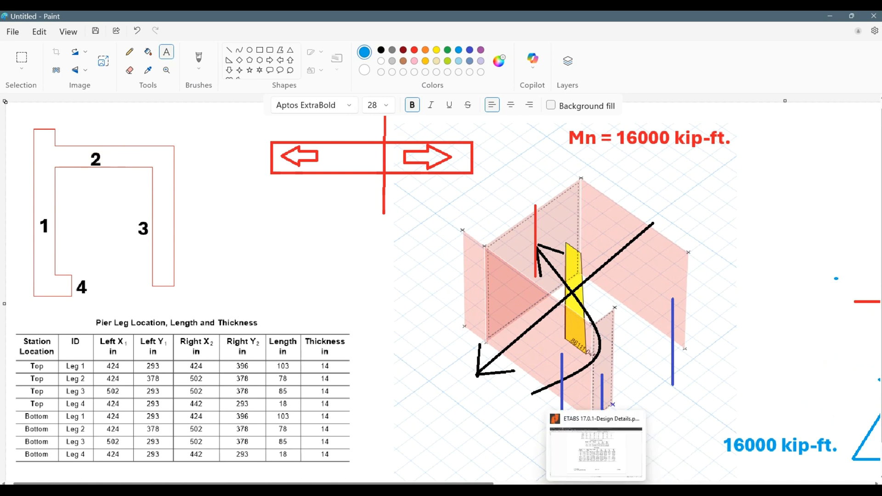
{"action": "left_click", "coordinate": [597, 441]}
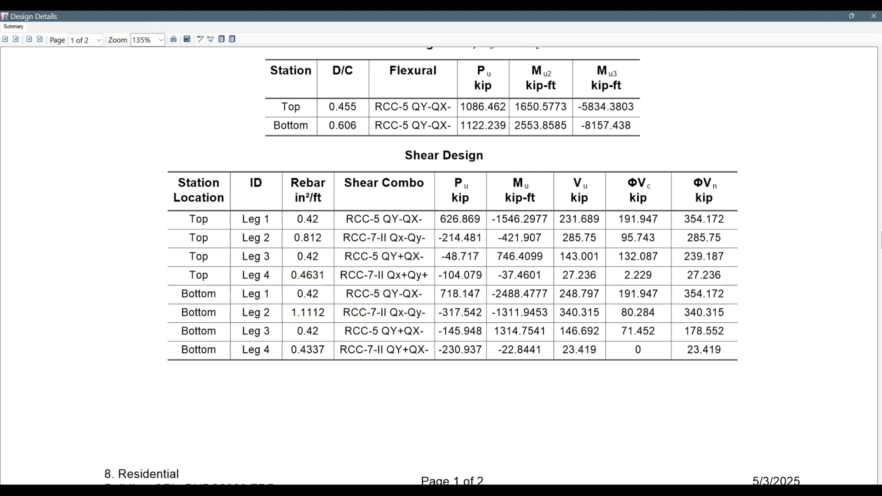
Launch Word and create a blank document.
{"action": "left_click", "coordinate": [275, 491]}
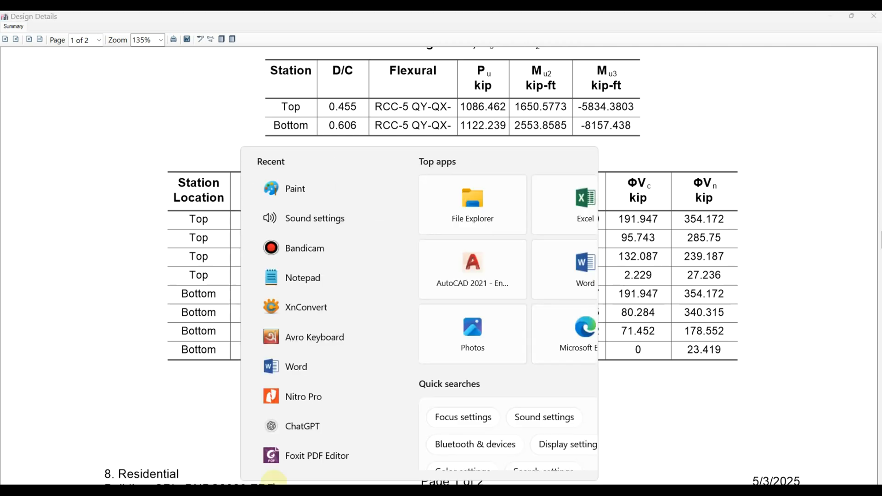
{"action": "type", "text": "word"}
{"action": "key", "text": "Return"}
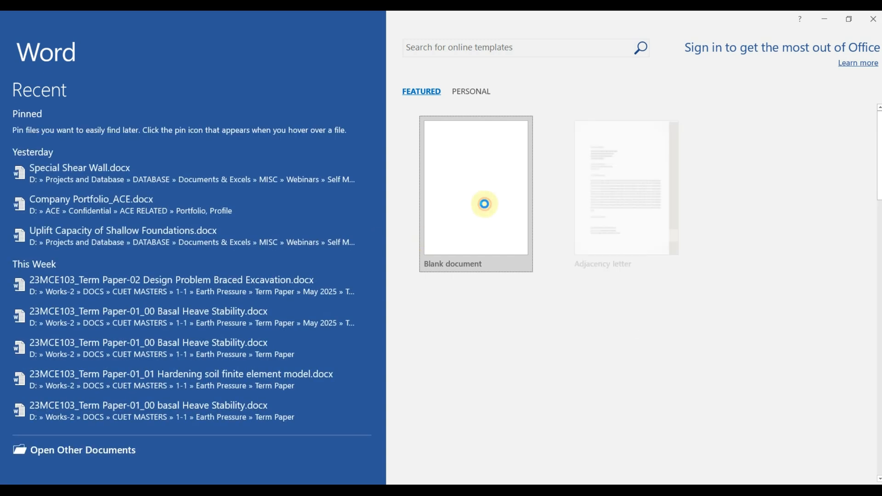
{"action": "left_click", "coordinate": [482, 203]}
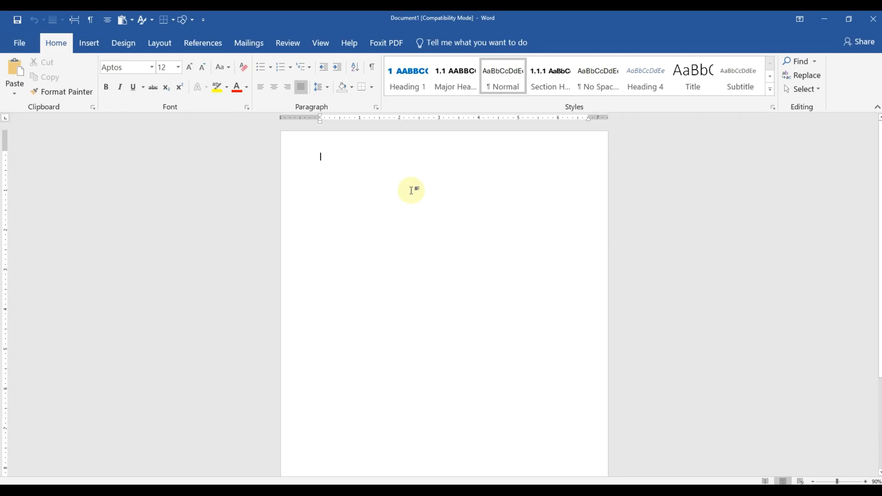
Write the line "Required shear reinf = 1.12 sq.in/ft." based on the bottom Leg 2 rebar value in the ETABS design details.
{"action": "type", "text": "Required shear rein"}
{"action": "scroll", "coordinate": [336, 142], "scroll_direction": "up", "scroll_amount": 11, "text": "ctrl"}
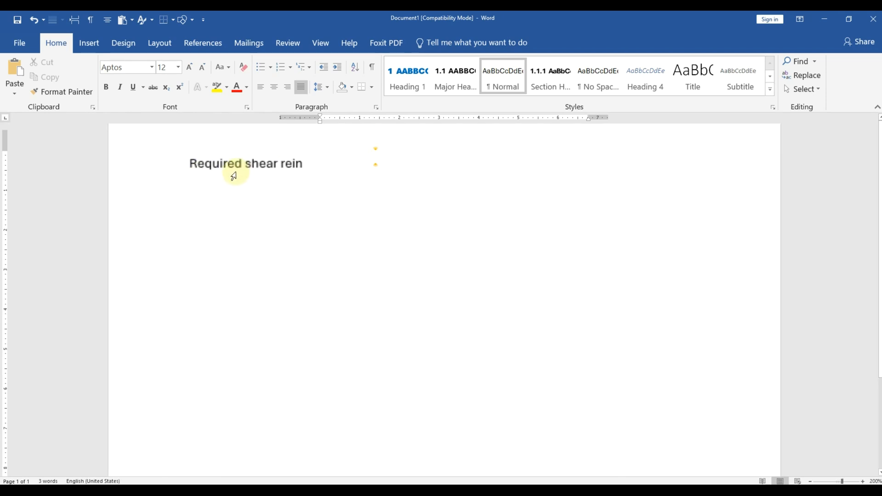
{"action": "scroll", "coordinate": [292, 171], "scroll_direction": "up", "scroll_amount": 2, "text": "ctrl"}
{"action": "type", "text": "f ="}
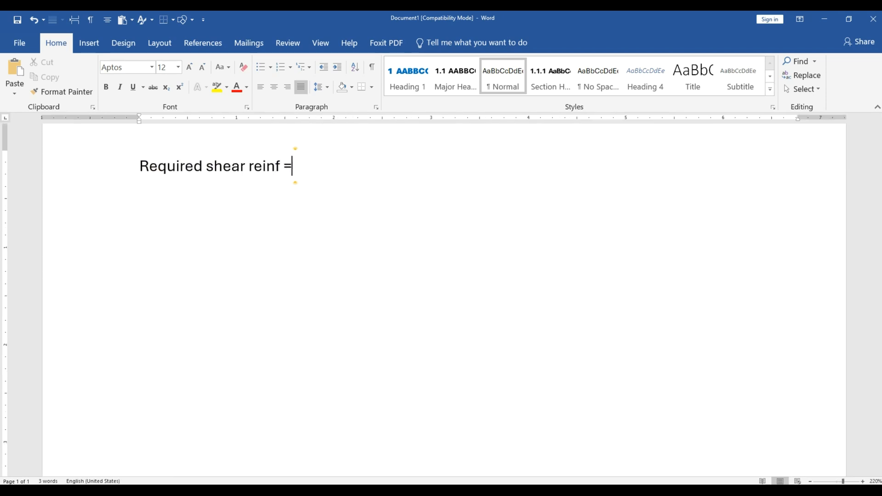
{"action": "key", "text": "alt+Tab"}
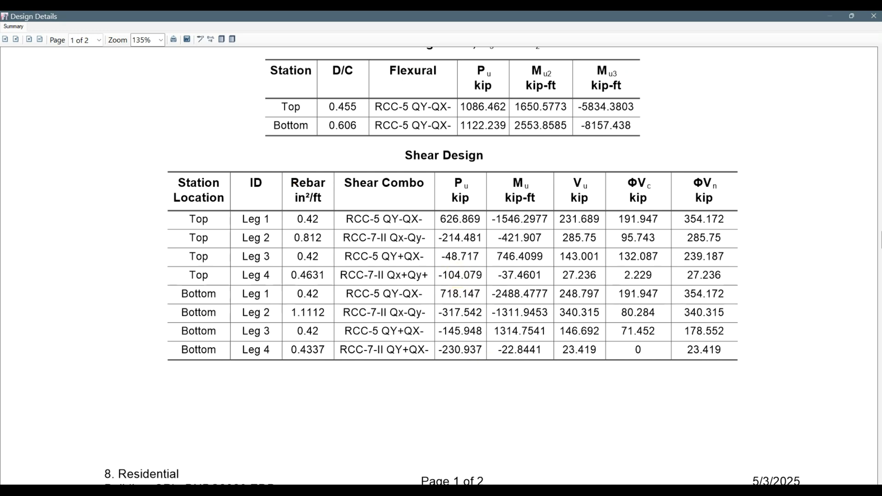
{"action": "key", "text": "Escape"}
{"action": "key", "text": "alt+Tab"}
{"action": "type", "text": "1.12"}
{"action": "type", "text": " q."}
{"action": "key", "text": "BackSpace"}
{"action": "key", "text": "BackSpace"}
{"action": "type", "text": "sq.in/ft."}
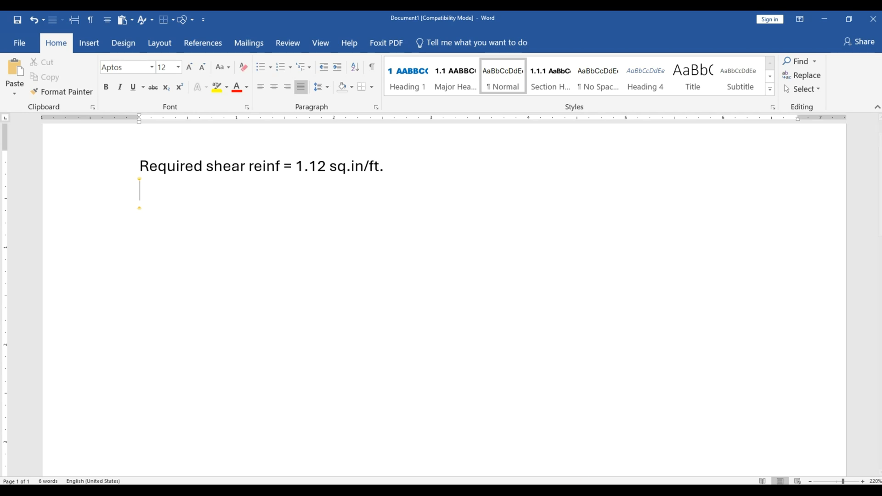
Examine the special boundary element reinforcement detail in the seismic design PDF in Nitro Pro.
{"action": "left_click", "coordinate": [582, 479]}
{"action": "left_click", "coordinate": [352, 50]}
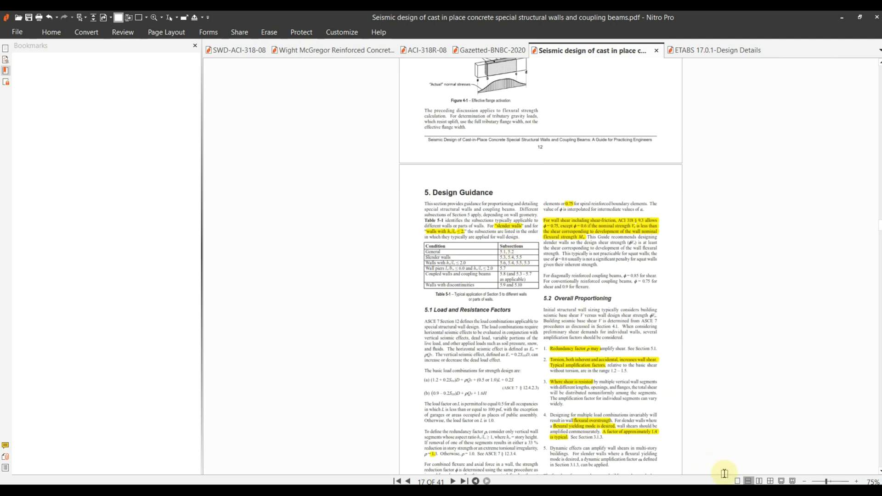
{"action": "left_click", "coordinate": [737, 481]}
{"action": "scroll", "coordinate": [656, 411], "scroll_direction": "down", "scroll_amount": 5}
{"action": "scroll", "coordinate": [554, 248], "scroll_direction": "up", "scroll_amount": 6, "text": "ctrl"}
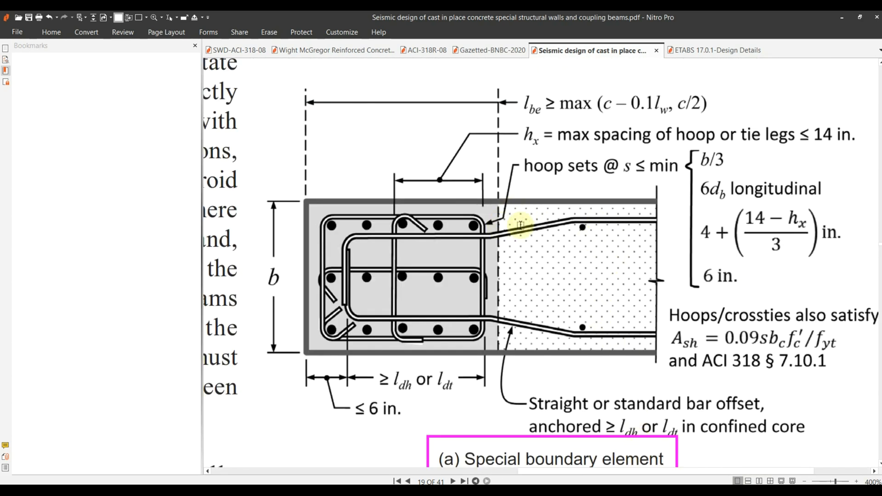
Return to the Word document and add the line "Per leg requirement = 1.12/2 = 0.56 sq.in/ft." below the required reinforcement.
{"action": "mouse_move", "coordinate": [646, 491]}
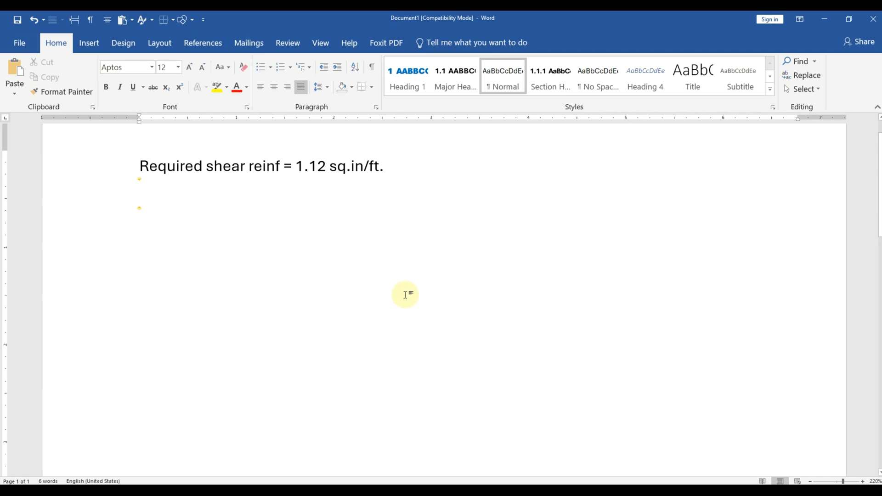
{"action": "type", "text": "Pe"}
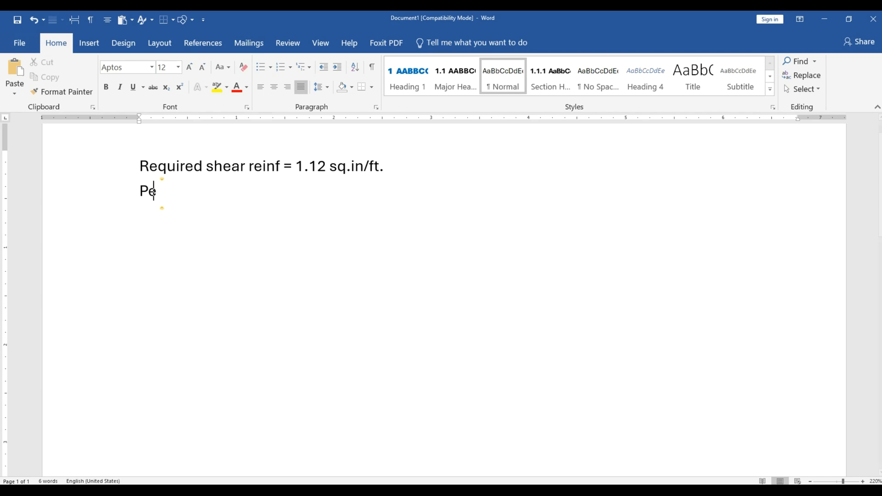
{"action": "type", "text": "r leg"}
{"action": "key", "text": "BackSpace"}
{"action": "key", "text": "BackSpace"}
{"action": "key", "text": "BackSpace"}
{"action": "key", "text": "BackSpace"}
{"action": "type", "text": "leg requirement"}
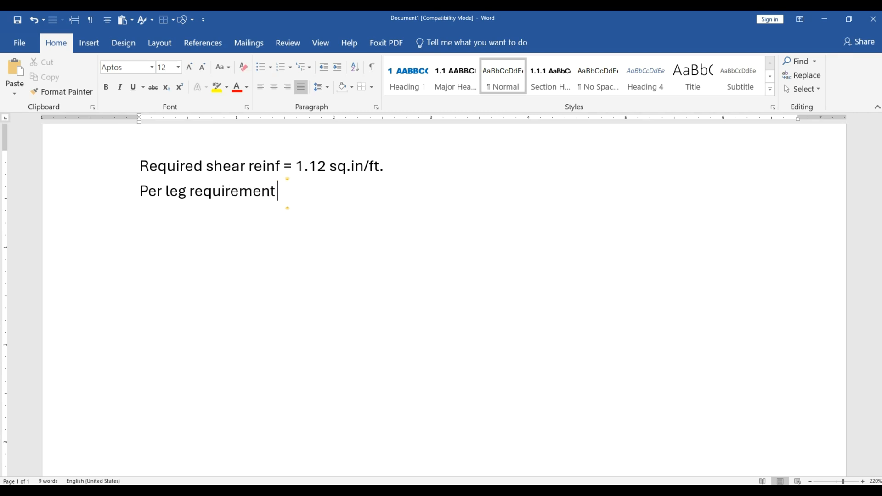
{"action": "type", "text": " = 1.12/2 ="}
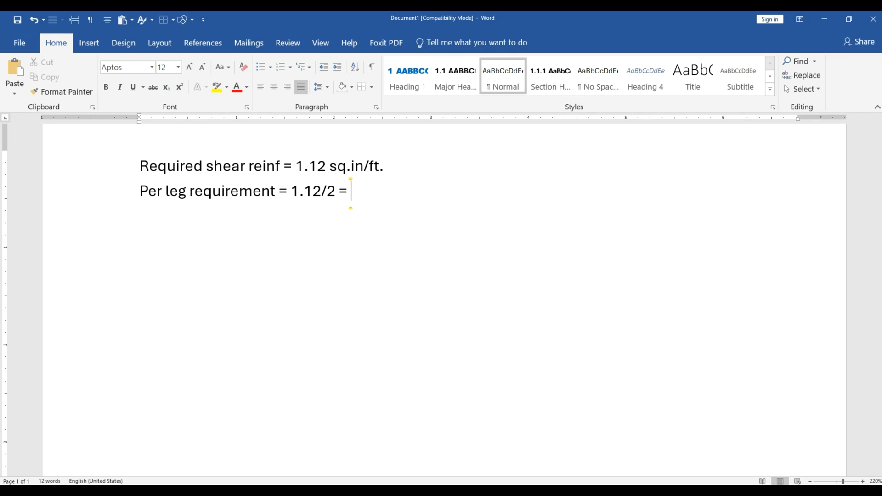
{"action": "type", "text": " 0.56 sq.in/ft. "}
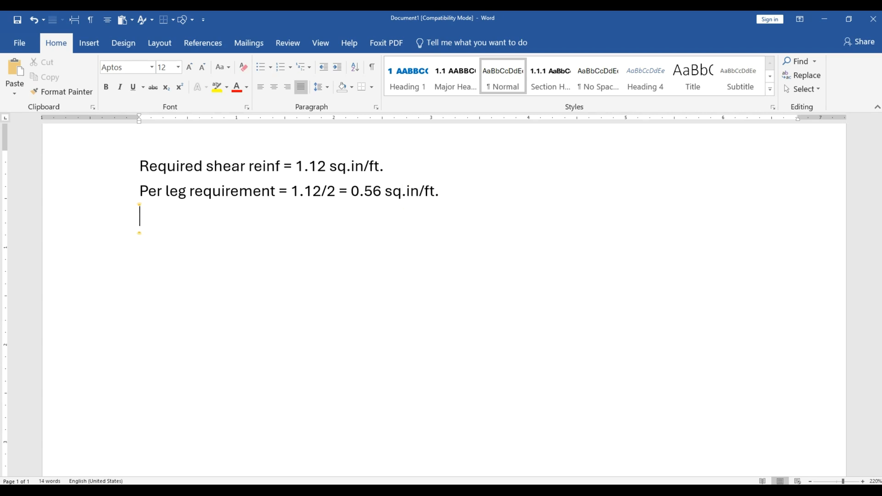
Add the line "We will use a spacing = 3.5 inches" below the per leg requirement.
{"action": "type", "text": "We will ise"}
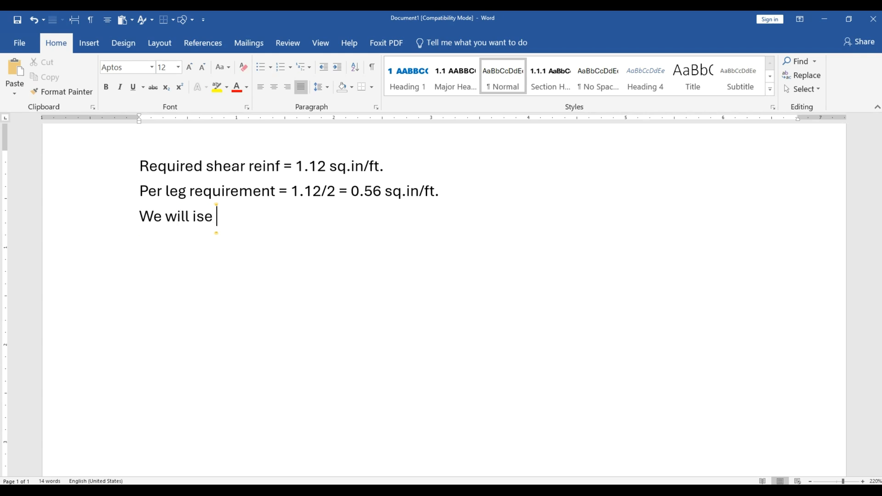
{"action": "key", "text": "BackSpace"}
{"action": "key", "text": "BackSpace"}
{"action": "key", "text": "BackSpace"}
{"action": "type", "text": "use a spacing"}
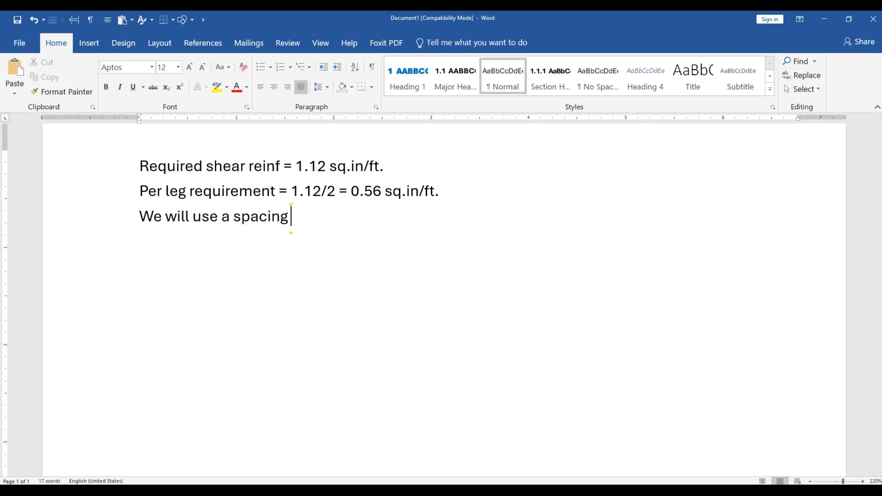
{"action": "type", "text": " = 3.5 inches"}
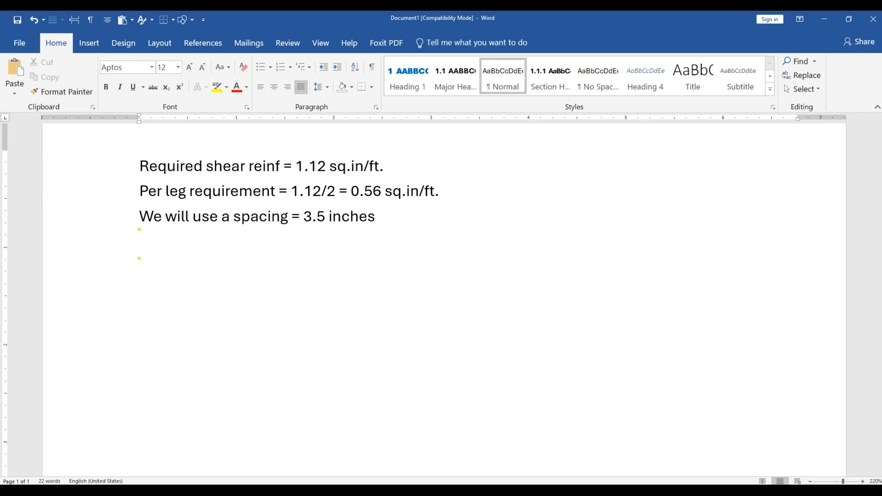
Add the line "Single bar area = 0.56*3.5/12 = 0.163" below the spacing.
{"action": "type", "text": "Single bar area = "}
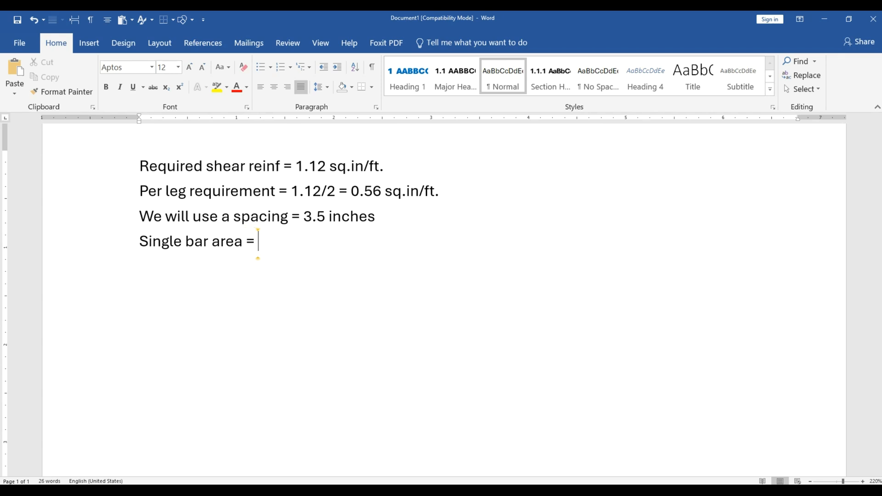
{"action": "type", "text": "0.56*3.5/12 ="}
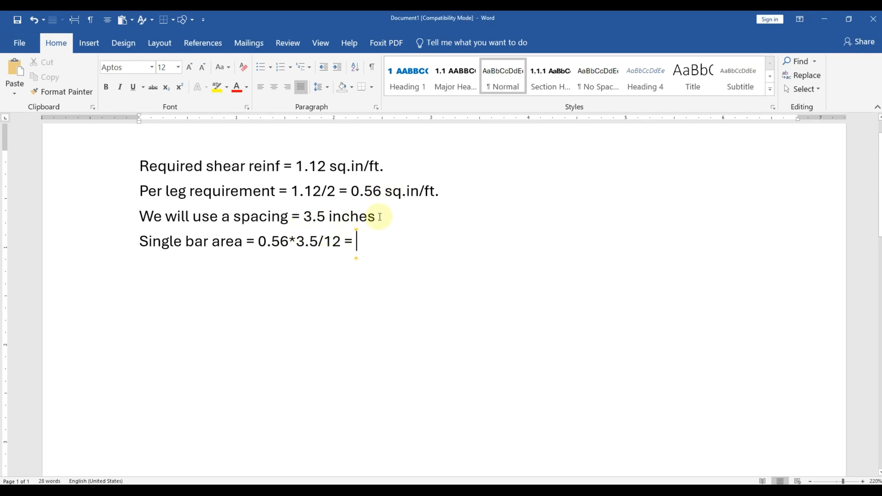
{"action": "left_click_drag", "start_coordinate": [378, 216], "coordinate": [304, 216]}
{"action": "left_click", "coordinate": [332, 243]}
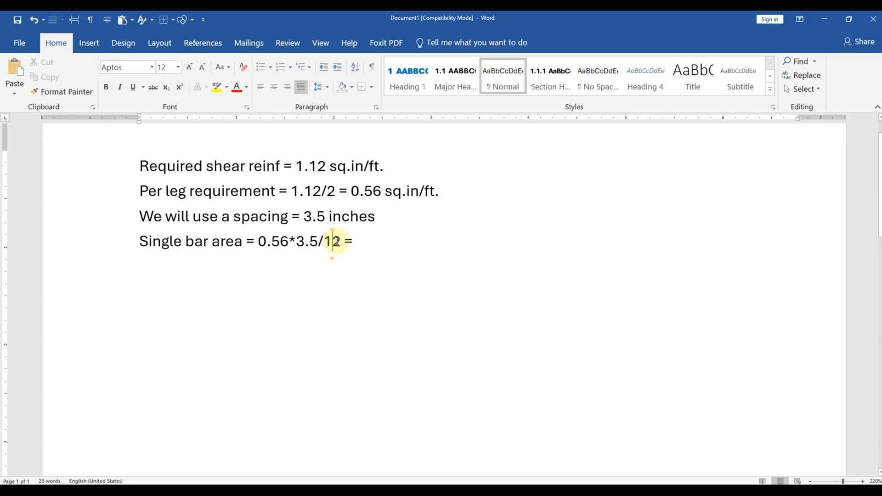
{"action": "left_click", "coordinate": [374, 166]}
{"action": "double_click", "coordinate": [374, 165]}
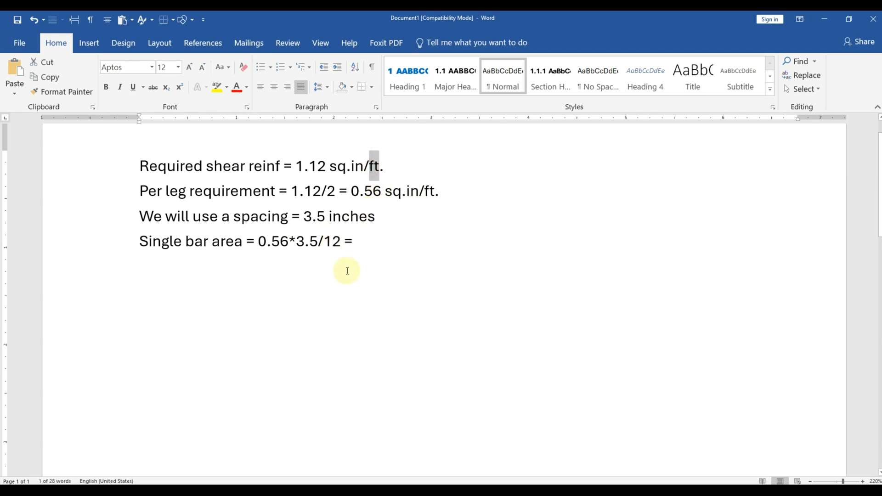
{"action": "left_click", "coordinate": [369, 246]}
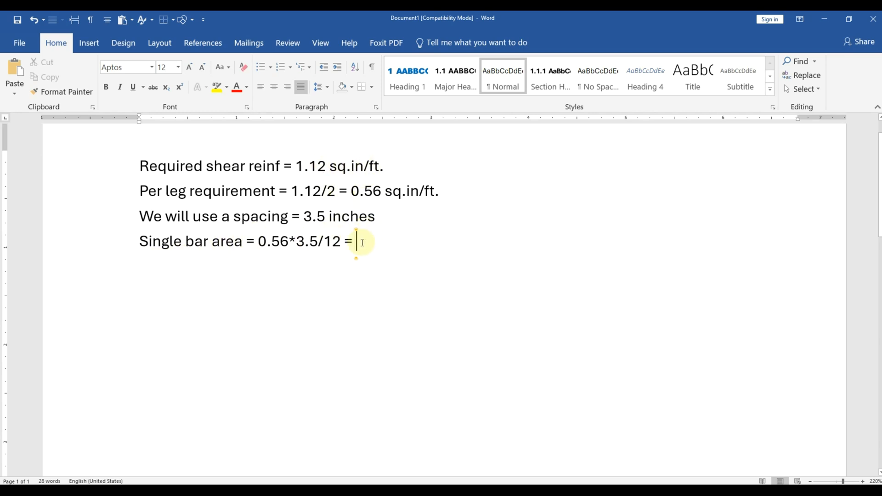
{"action": "double_click", "coordinate": [333, 238]}
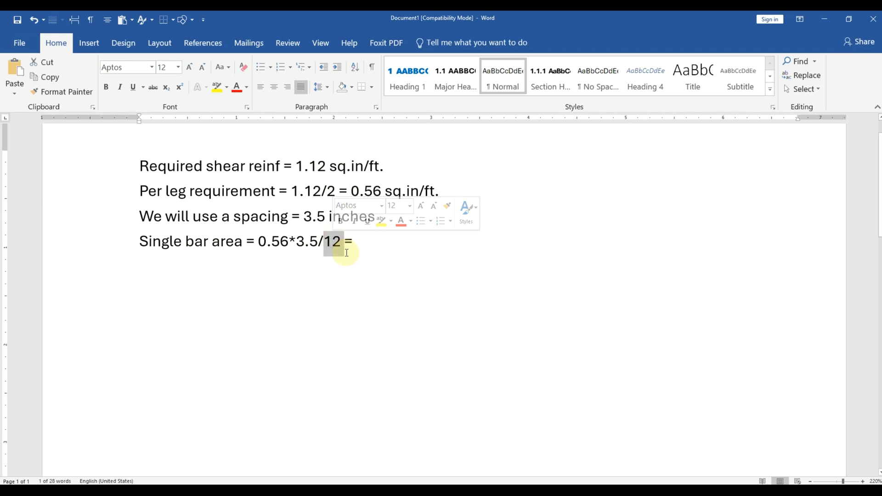
{"action": "left_click", "coordinate": [414, 237]}
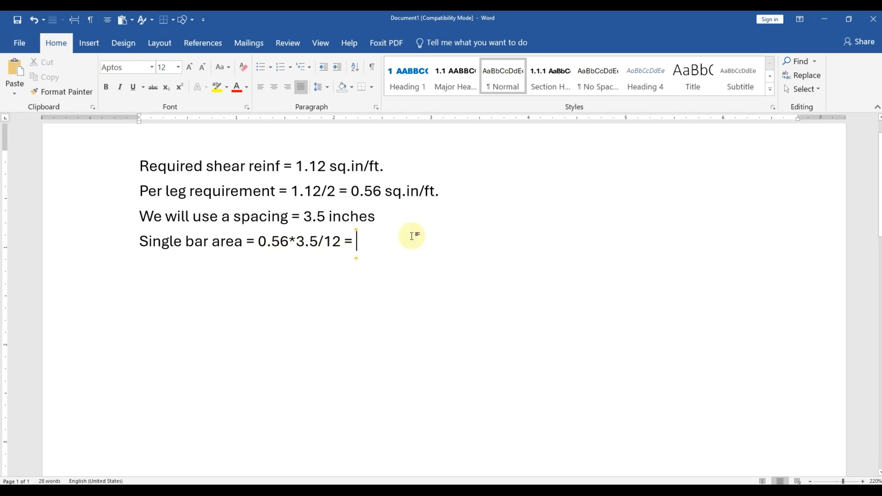
{"action": "type", "text": "0.163 "}
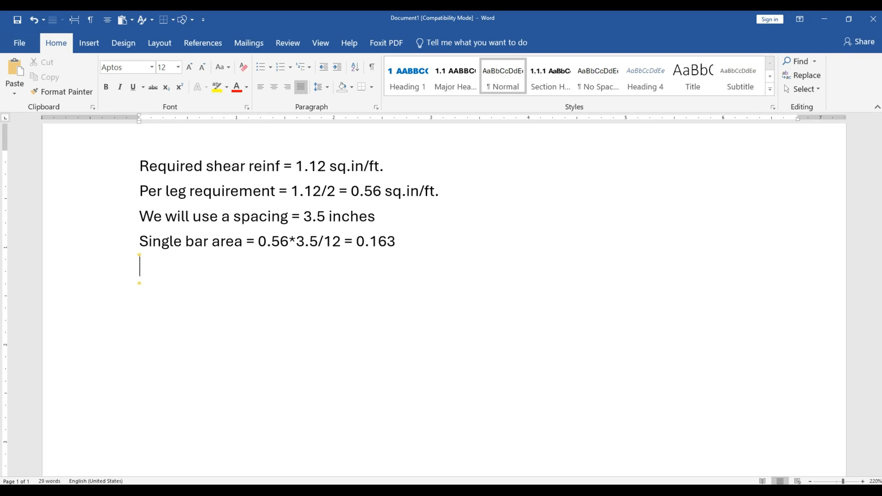
Add the line "Use 12mm rebar which has an area= 0.175 sq.in." below the single bar area.
{"action": "type", "text": "Use 2"}
{"action": "key", "text": "BackSpace"}
{"action": "type", "text": "12mm rebae"}
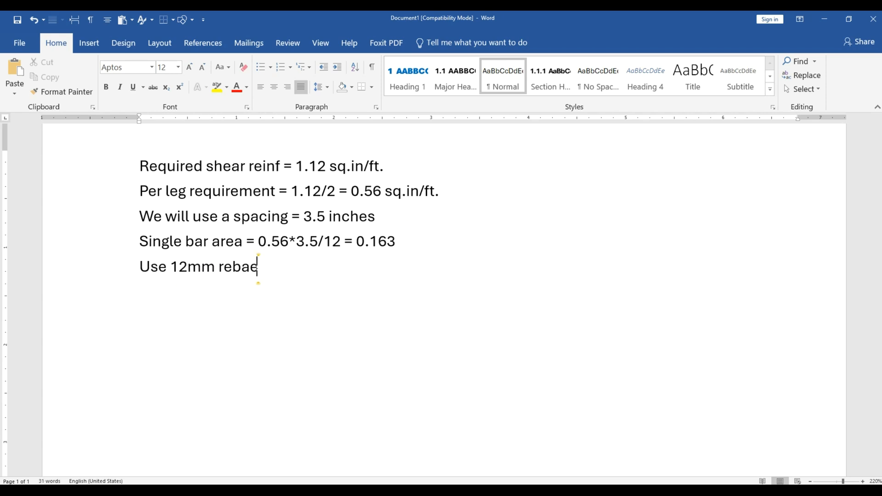
{"action": "key", "text": "BackSpace"}
{"action": "type", "text": "r which has an"}
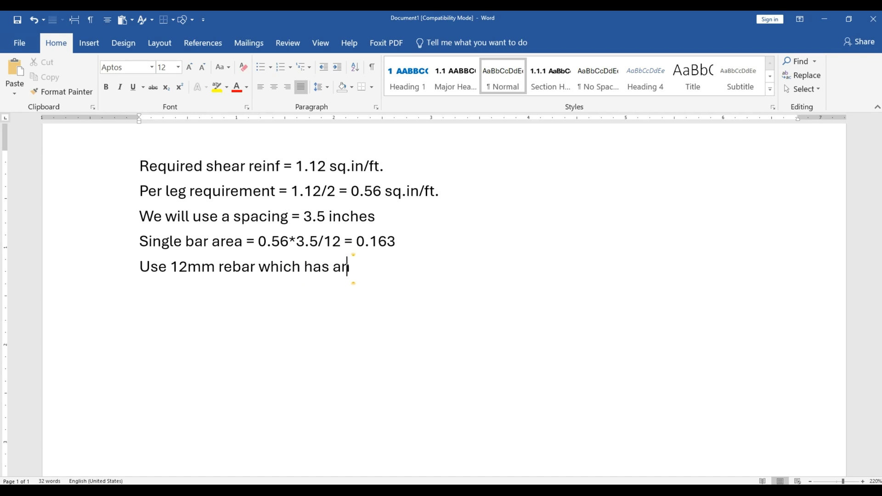
{"action": "type", "text": " area= 0.175 sq.in/"}
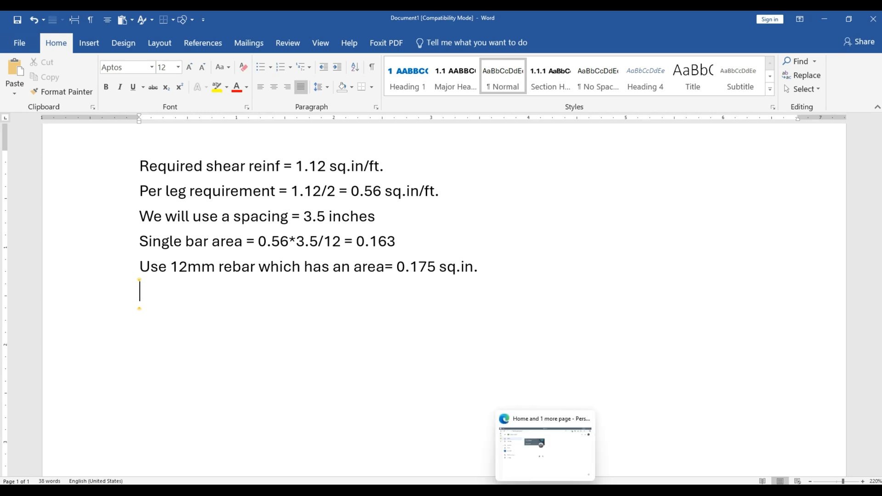
Switch to ETABS and select the core wall shells of the lowest stories in the 3-D view.
{"action": "left_click", "coordinate": [564, 491]}
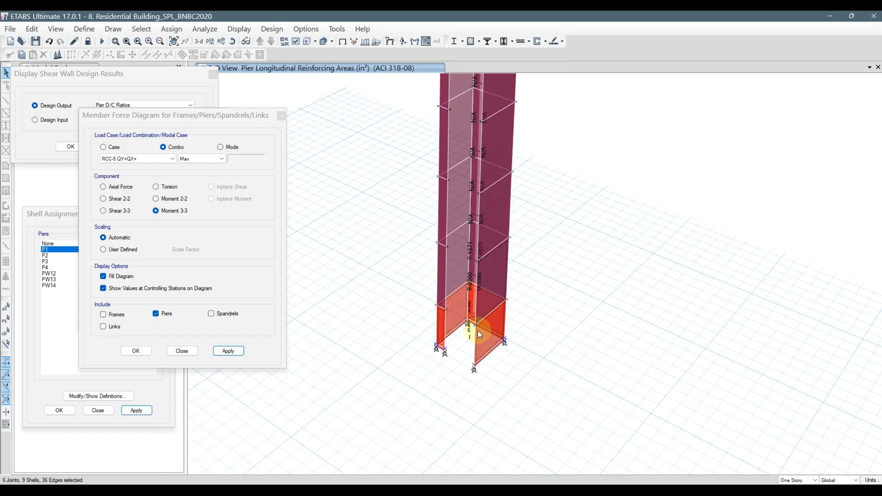
{"action": "left_click_drag", "start_coordinate": [430, 209], "coordinate": [566, 415]}
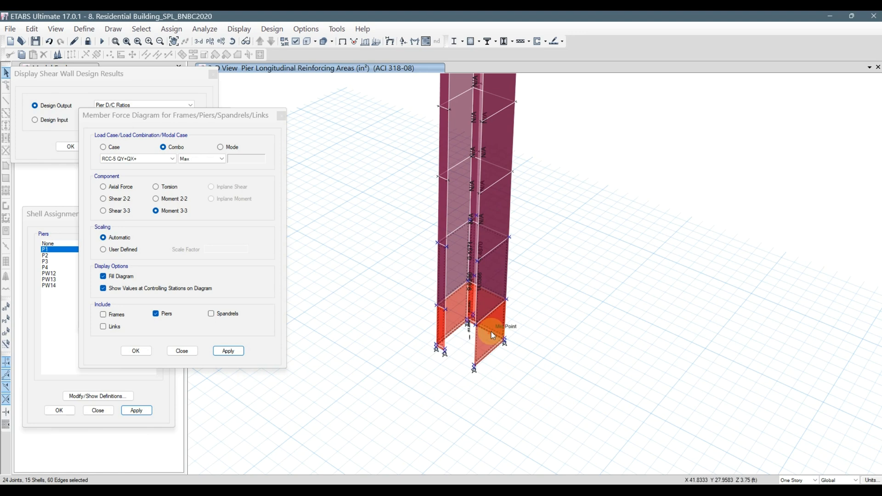
{"action": "left_click_drag", "start_coordinate": [414, 208], "coordinate": [528, 387]}
{"action": "left_click_drag", "start_coordinate": [420, 210], "coordinate": [530, 393]}
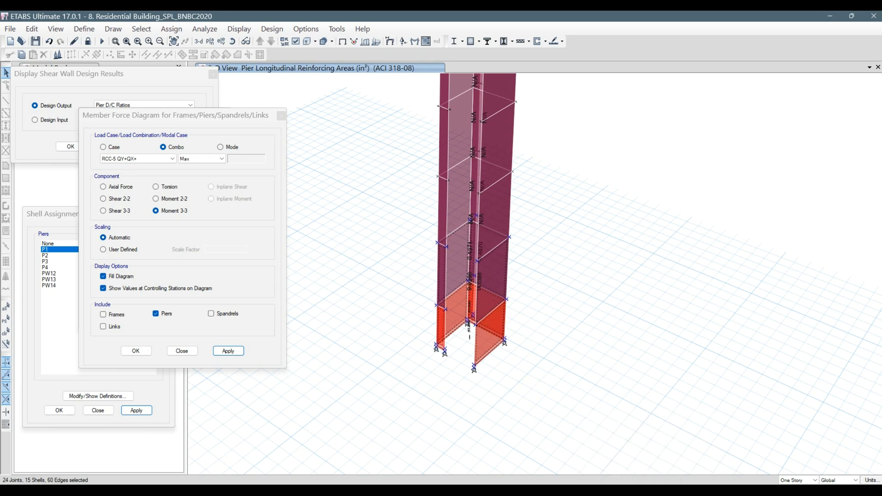
In the Excel sheet's provided reinforcement area table, set both bar spacings to 4 in and the second bar diameter to 16 mm, then check the provided area.
{"action": "key", "text": "alt+Tab"}
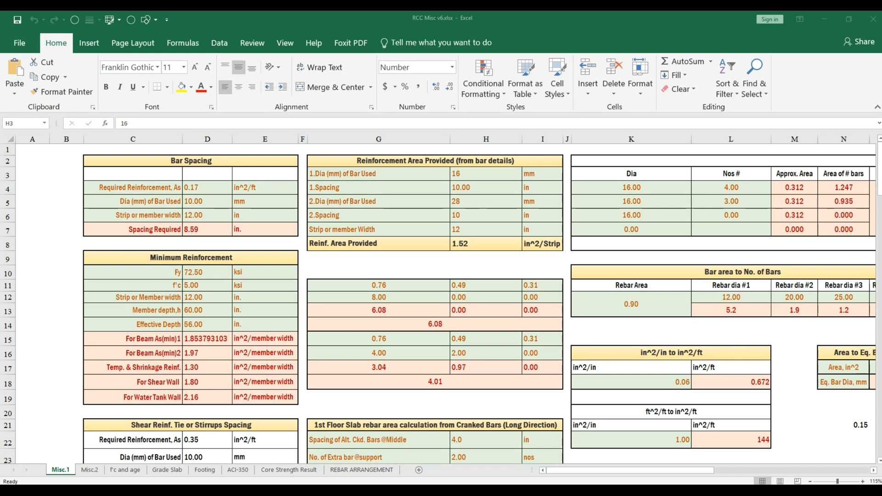
{"action": "left_click", "coordinate": [497, 173]}
{"action": "type", "text": "4"}
{"action": "key", "text": "Return"}
{"action": "type", "text": "16"}
{"action": "key", "text": "Return"}
{"action": "type", "text": "4"}
{"action": "key", "text": "Return"}
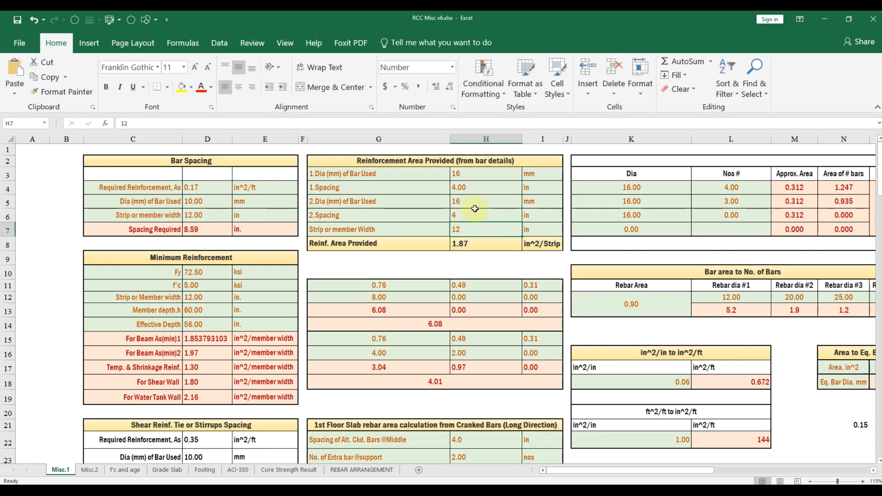
{"action": "left_click", "coordinate": [476, 244]}
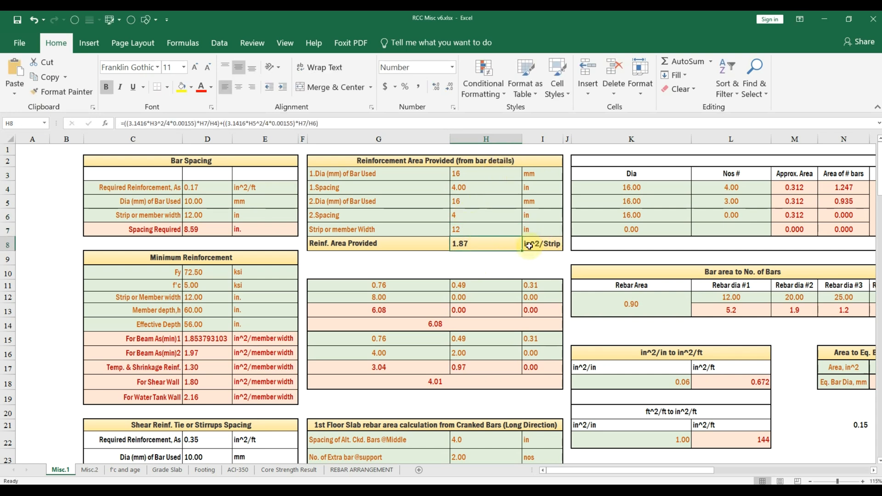
{"action": "mouse_move", "coordinate": [576, 491]}
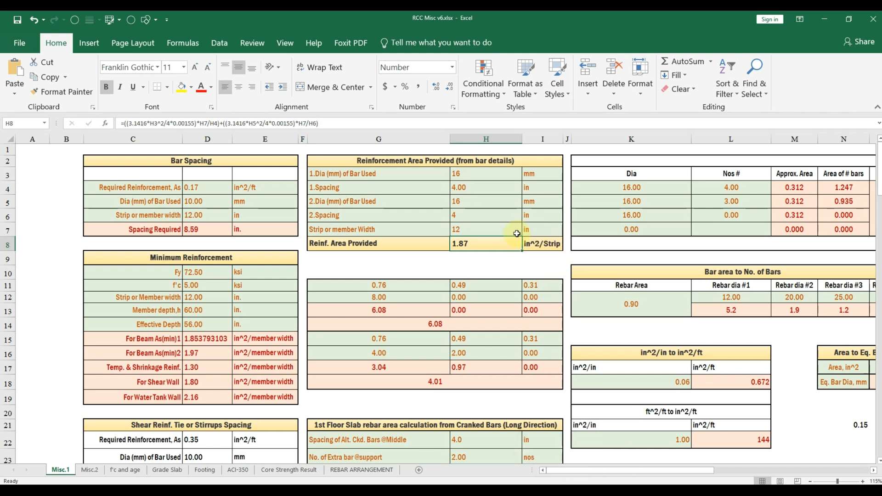
{"action": "left_click", "coordinate": [546, 243]}
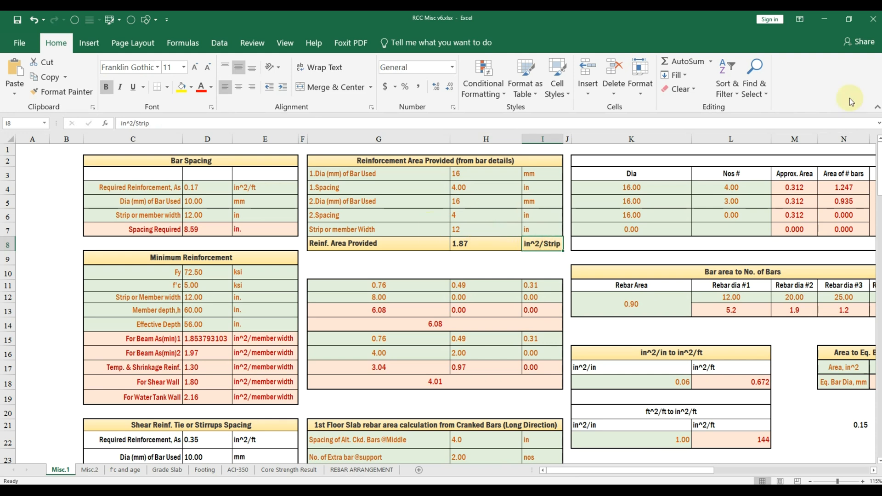
Switch to Nitro Pro, hide the bookmarks and review the special boundary element detail in the seismic design PDF.
{"action": "left_click", "coordinate": [576, 475]}
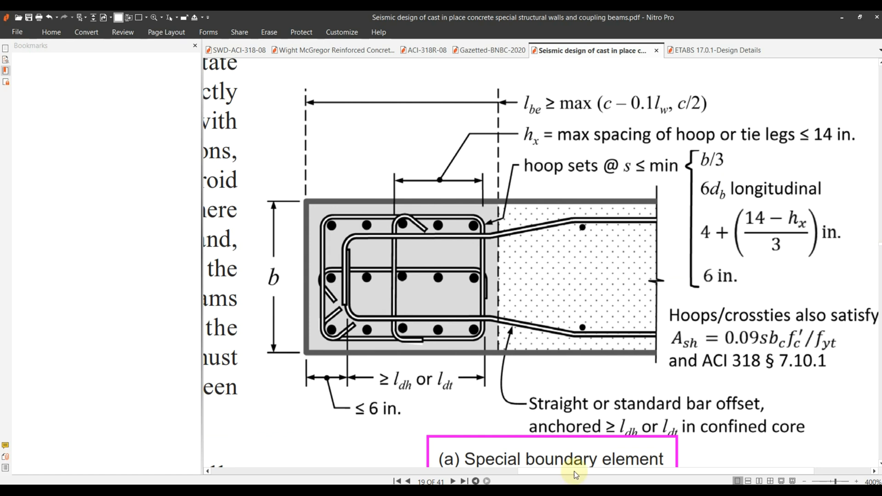
{"action": "left_click", "coordinate": [195, 46]}
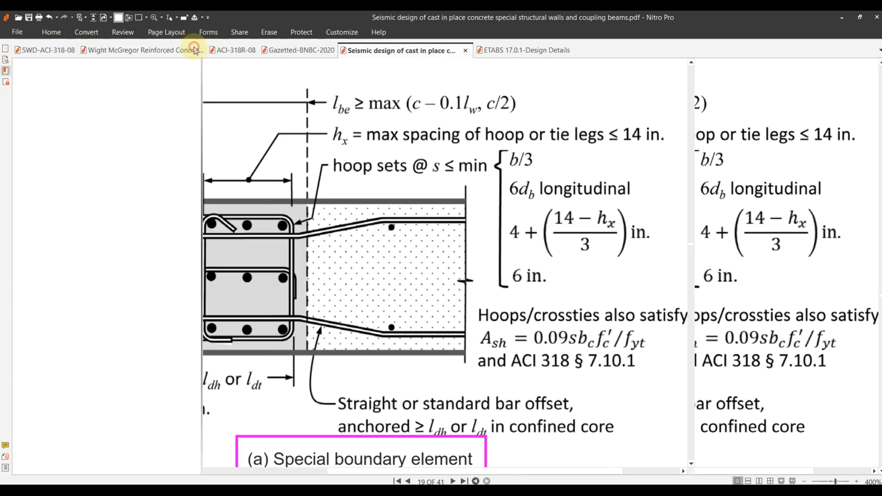
{"action": "left_click", "coordinate": [138, 52]}
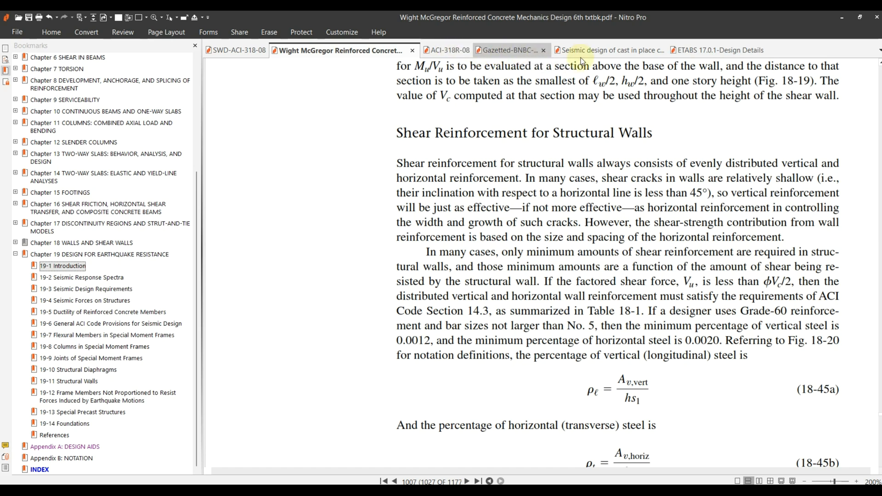
{"action": "left_click", "coordinate": [608, 50]}
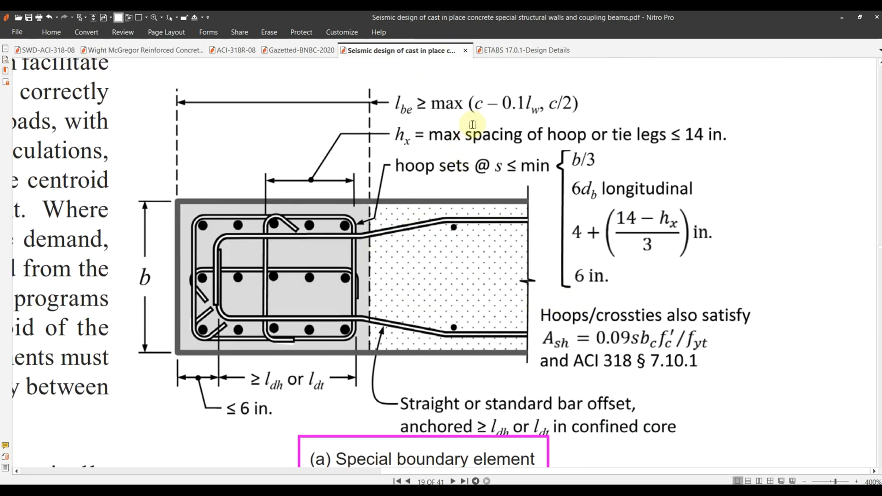
Examine the material properties, design code parameters, pier leg dimensions and shear design in the ETABS design details PDF.
{"action": "left_click", "coordinate": [523, 50]}
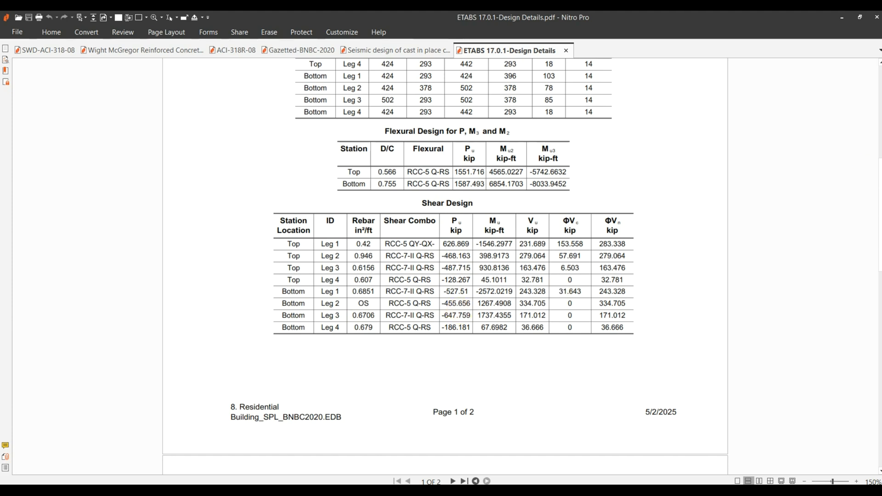
{"action": "scroll", "coordinate": [427, 202], "scroll_direction": "up", "scroll_amount": 3}
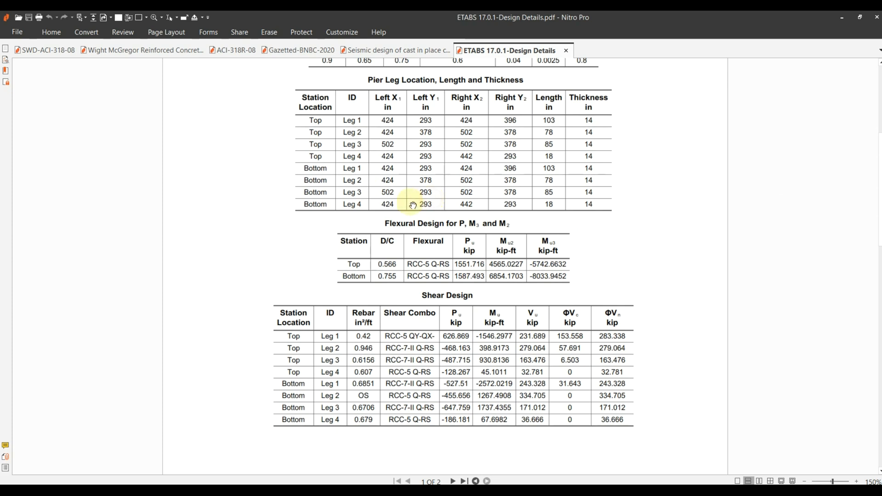
{"action": "scroll", "coordinate": [535, 267], "scroll_direction": "up", "scroll_amount": 8}
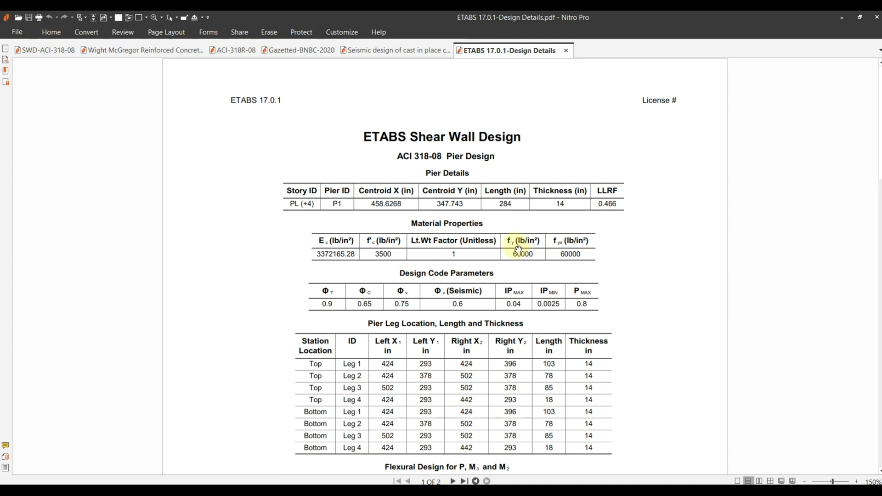
{"action": "scroll", "coordinate": [531, 294], "scroll_direction": "down", "scroll_amount": 3}
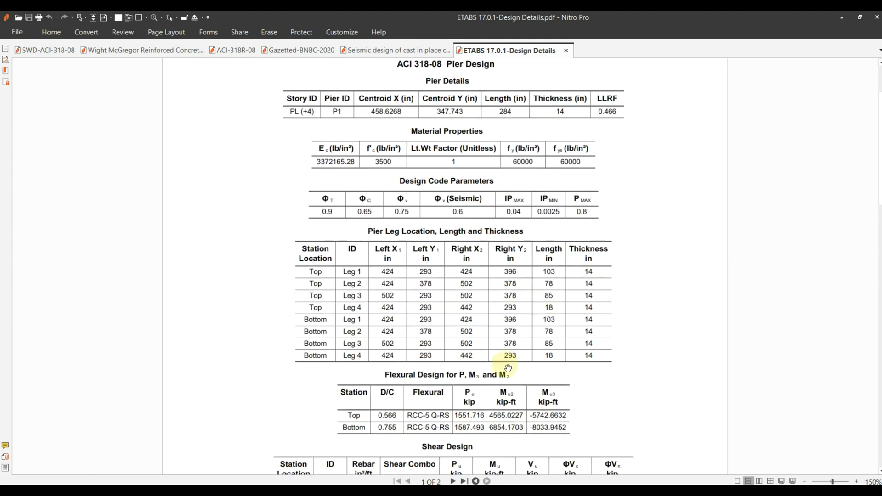
{"action": "scroll", "coordinate": [512, 349], "scroll_direction": "up", "scroll_amount": 3}
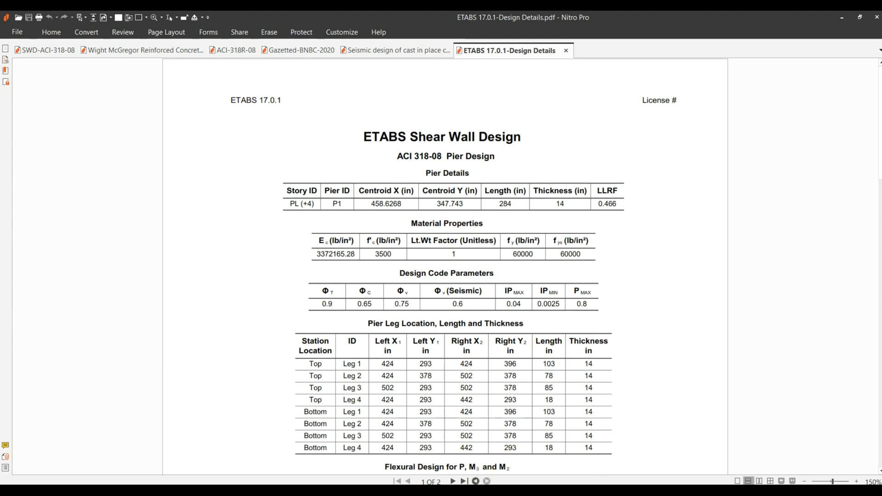
Return to ETABS and set the rebar shear material to Rebar 60 Ksi in the shear wall design preferences.
{"action": "key", "text": "alt+Tab"}
{"action": "left_click", "coordinate": [544, 41]}
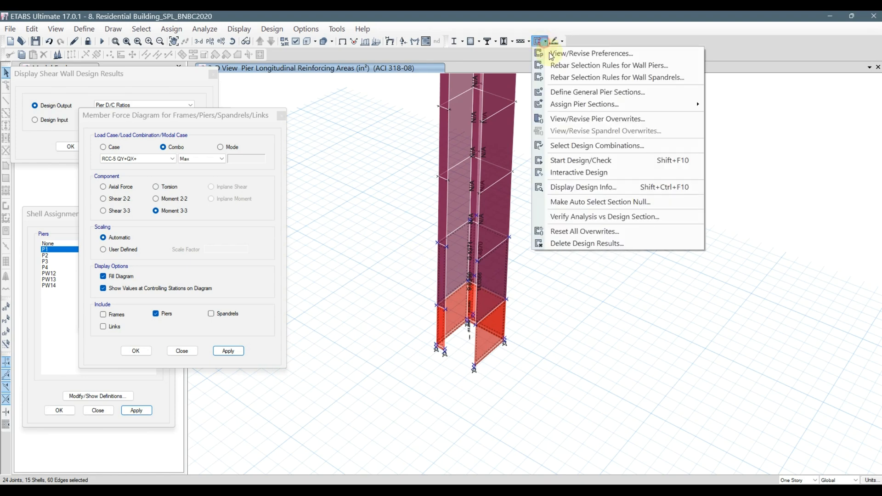
{"action": "left_click", "coordinate": [558, 53]}
{"action": "left_click", "coordinate": [339, 170]}
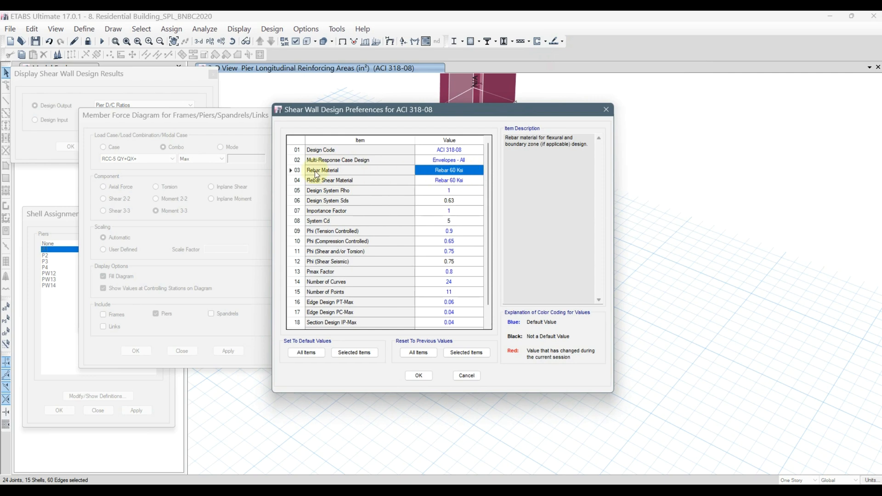
{"action": "left_click", "coordinate": [455, 180]}
{"action": "left_click", "coordinate": [467, 182]}
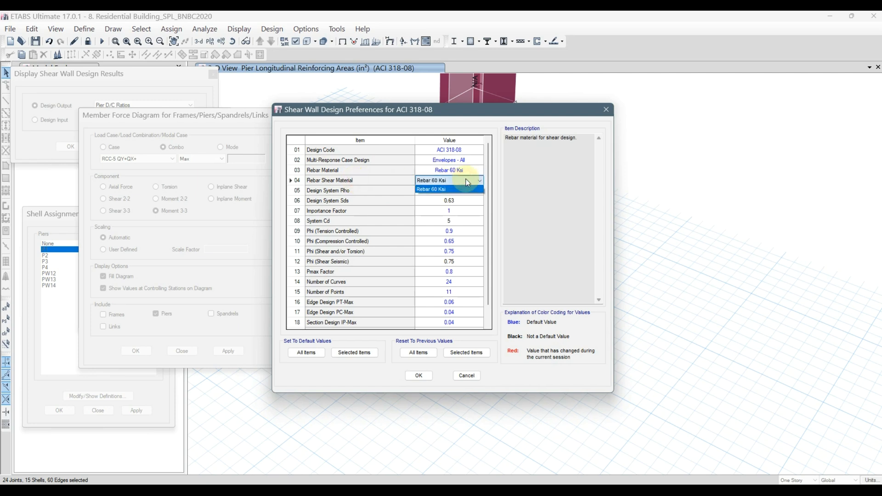
{"action": "left_click", "coordinate": [466, 189]}
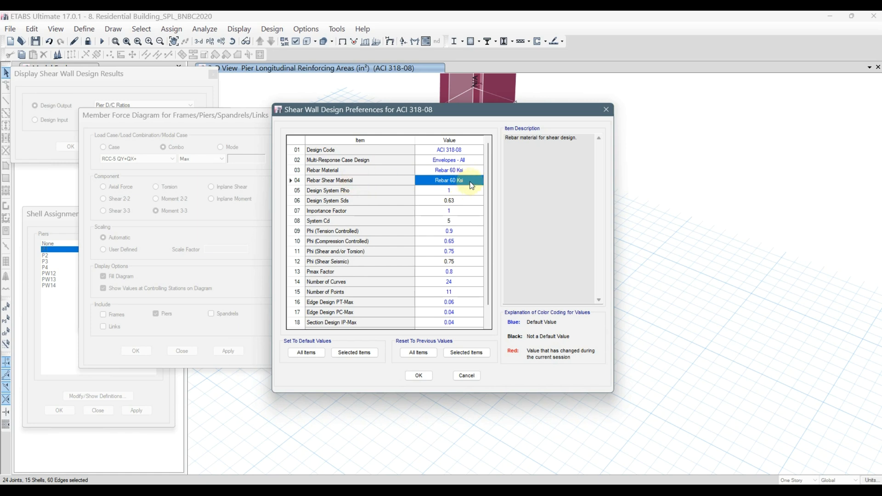
{"action": "left_click", "coordinate": [472, 185]}
{"action": "left_click", "coordinate": [379, 183]}
{"action": "left_click", "coordinate": [418, 376]}
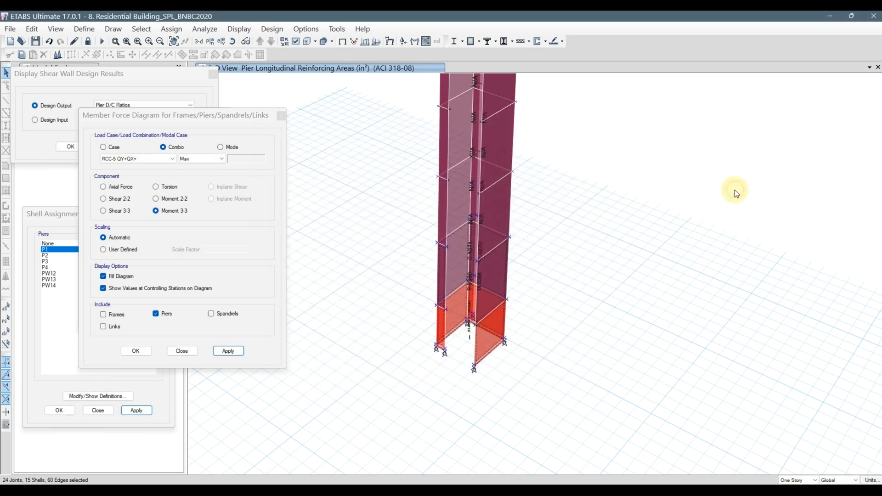